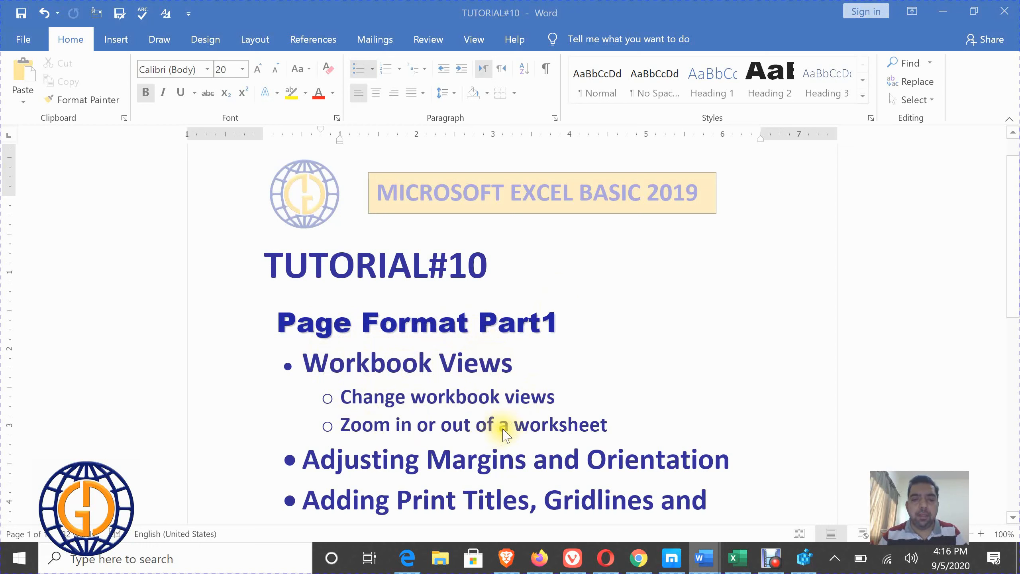
# Step: Read through the TUTORIAL#10 topic outline and switch to the Exl-int Exercise-1 workbook in Excel
pyautogui.scroll(-2, 522, 404)
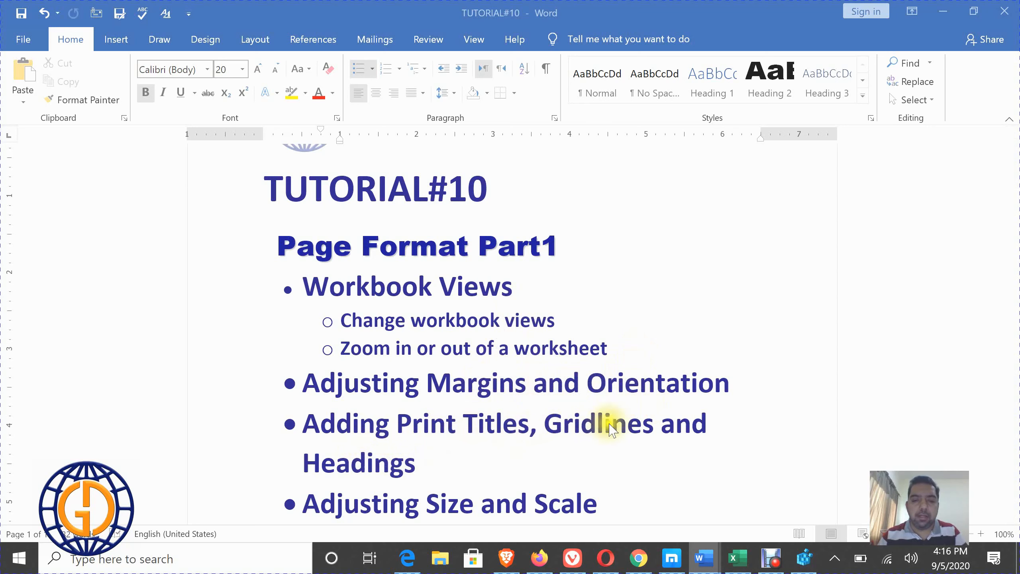
pyautogui.scroll(-1, 426, 434)
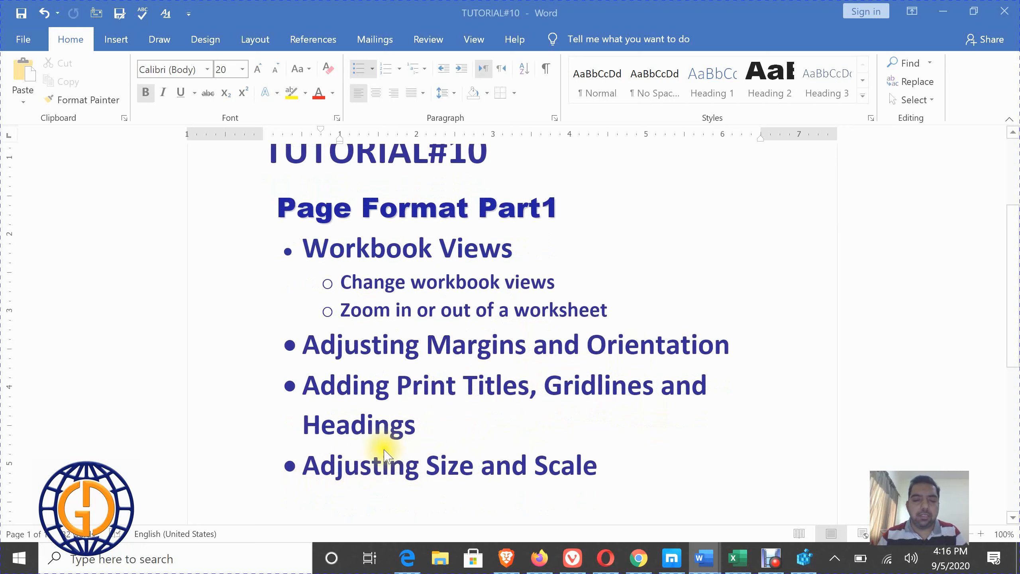
pyautogui.click(738, 558)
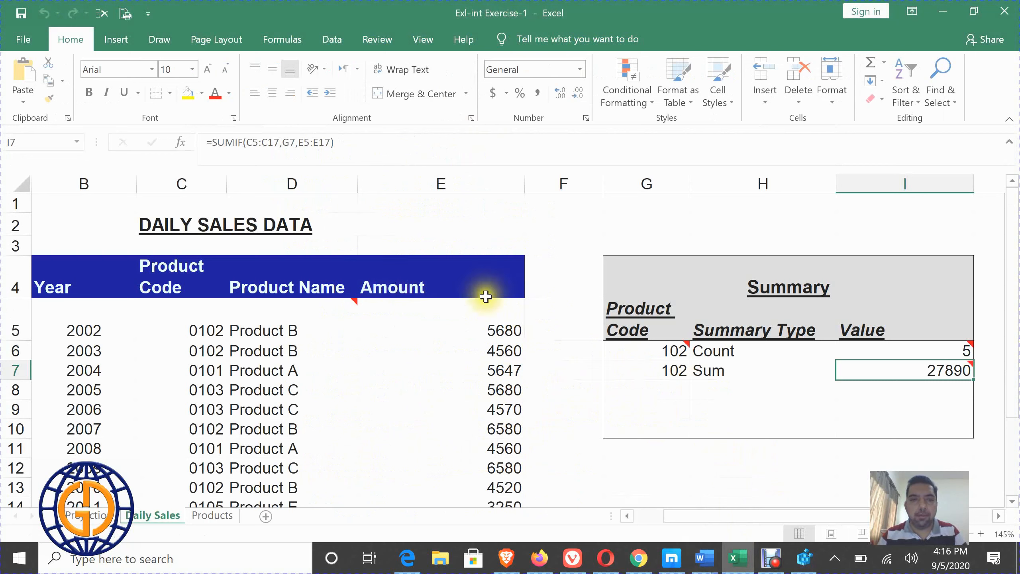
# Step: Display the Daily Sales sheet in Page Break Preview
pyautogui.click(422, 42)
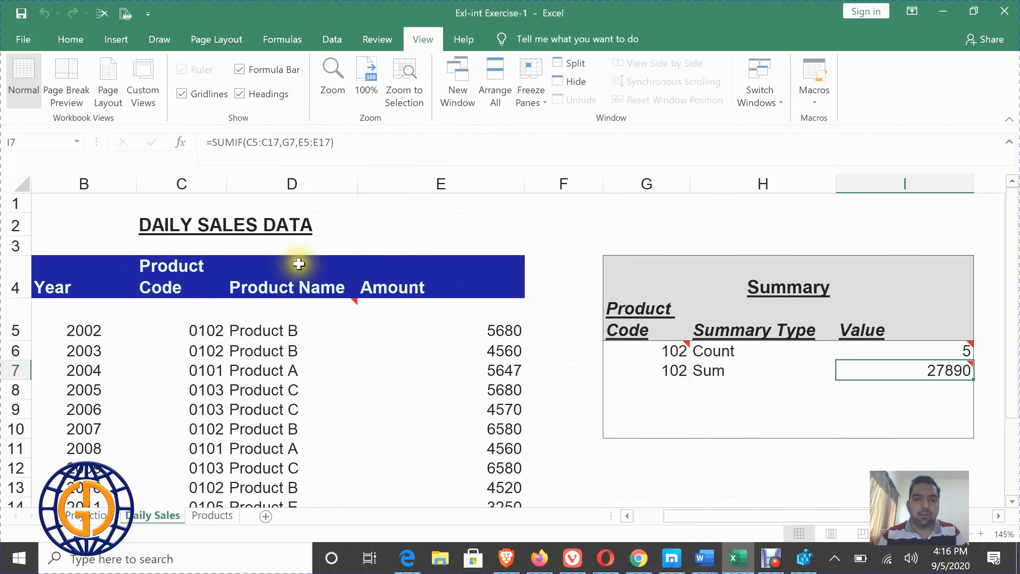
pyautogui.scroll(-2, 421, 229)
pyautogui.scroll(2, 276, 383)
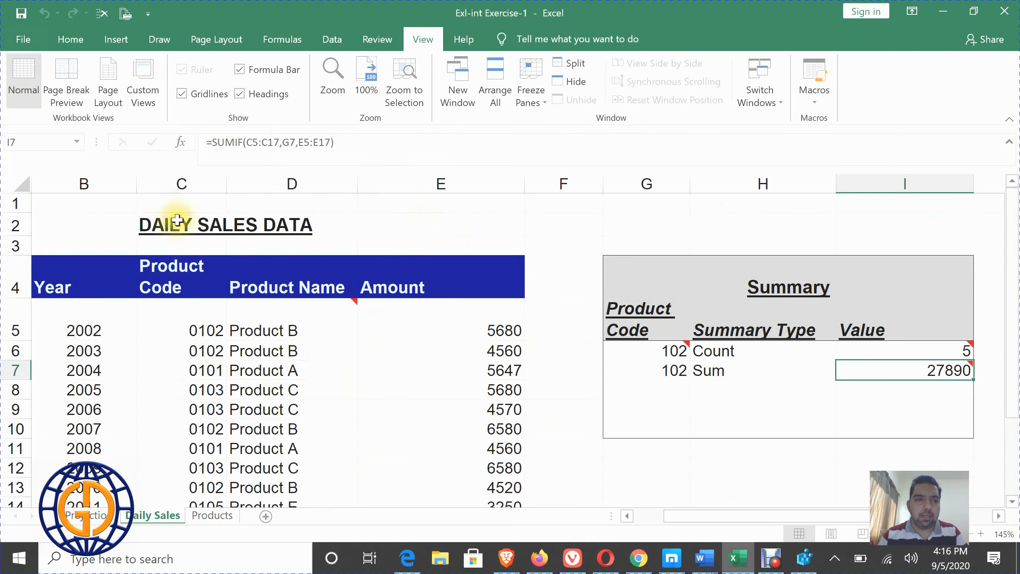
pyautogui.click(70, 84)
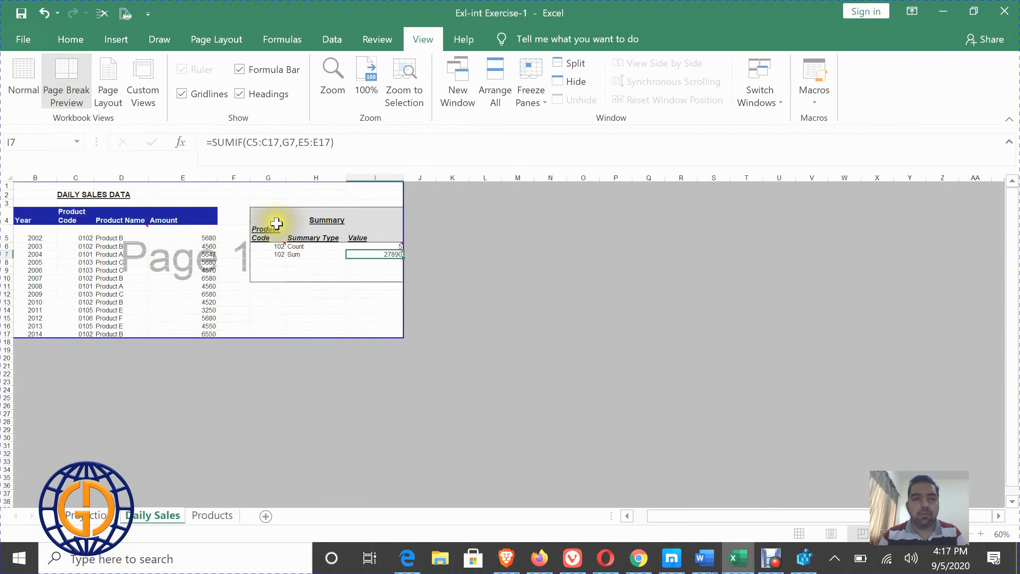
# Step: Open the Projection sheet in Page Break Preview and look over the rows inside its printed page
pyautogui.click(94, 519)
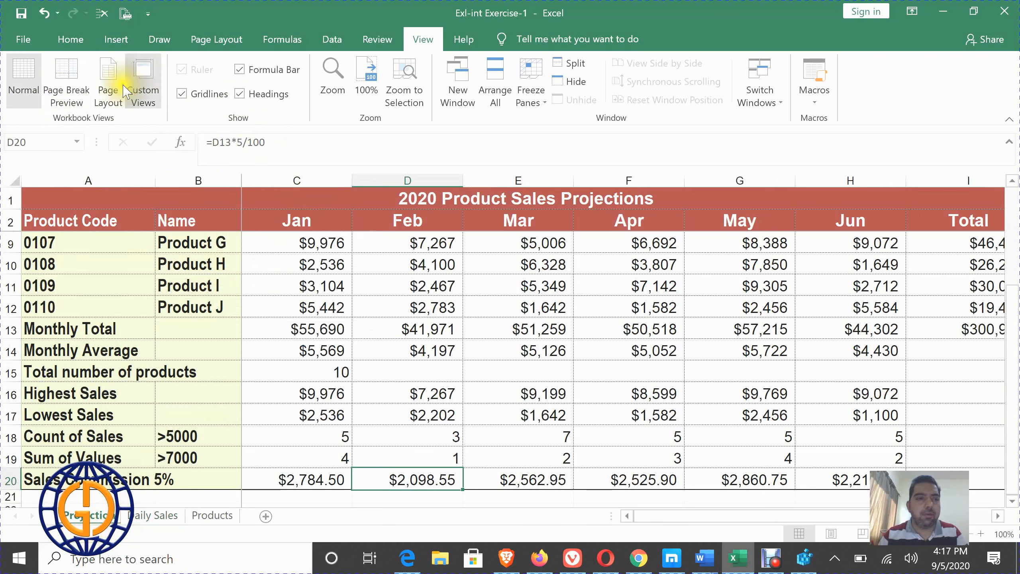
pyautogui.click(69, 89)
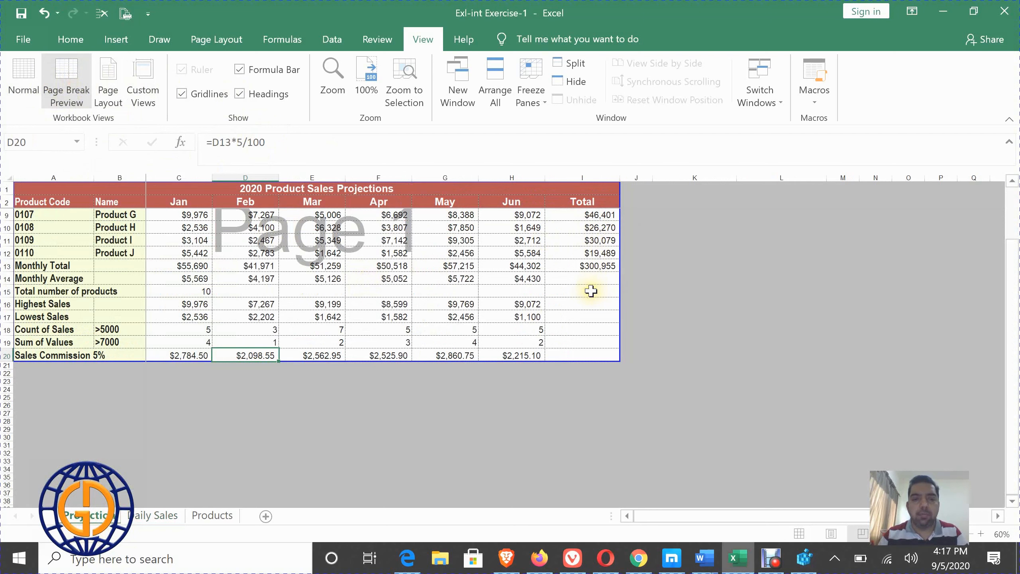
pyautogui.scroll(-3, 398, 282)
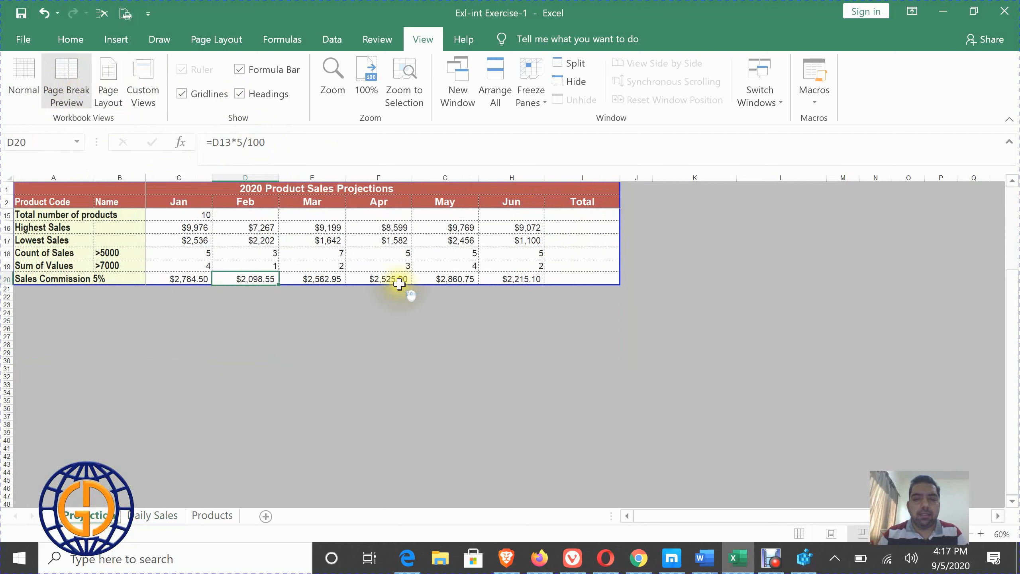
pyautogui.scroll(5, 398, 284)
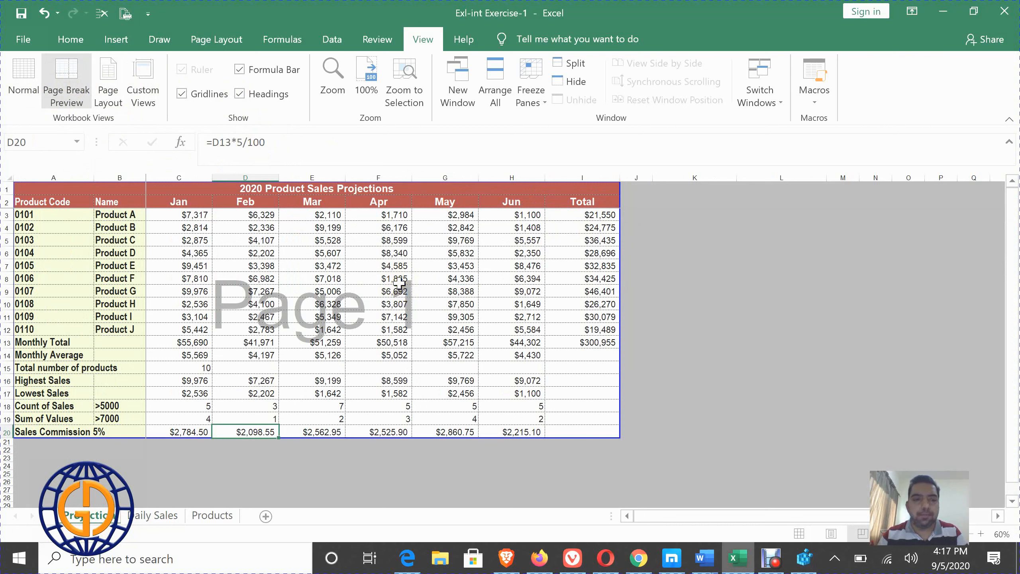
pyautogui.click(30, 67)
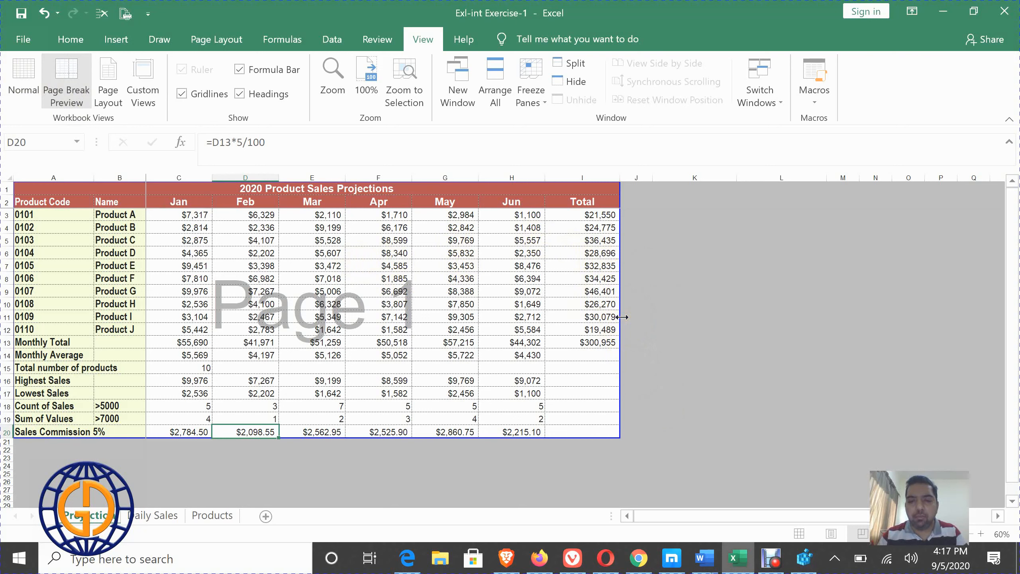
# Step: Move the right page boundary in to the end of the Mar column and back out past the Total column
pyautogui.moveTo(619, 317); pyautogui.dragTo(356, 294)
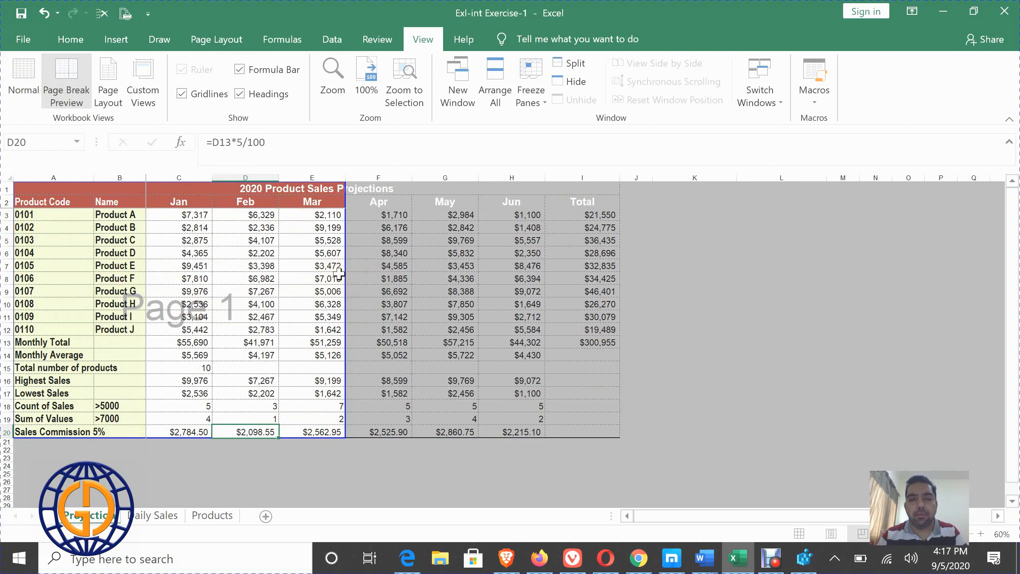
pyautogui.moveTo(350, 276); pyautogui.dragTo(616, 264)
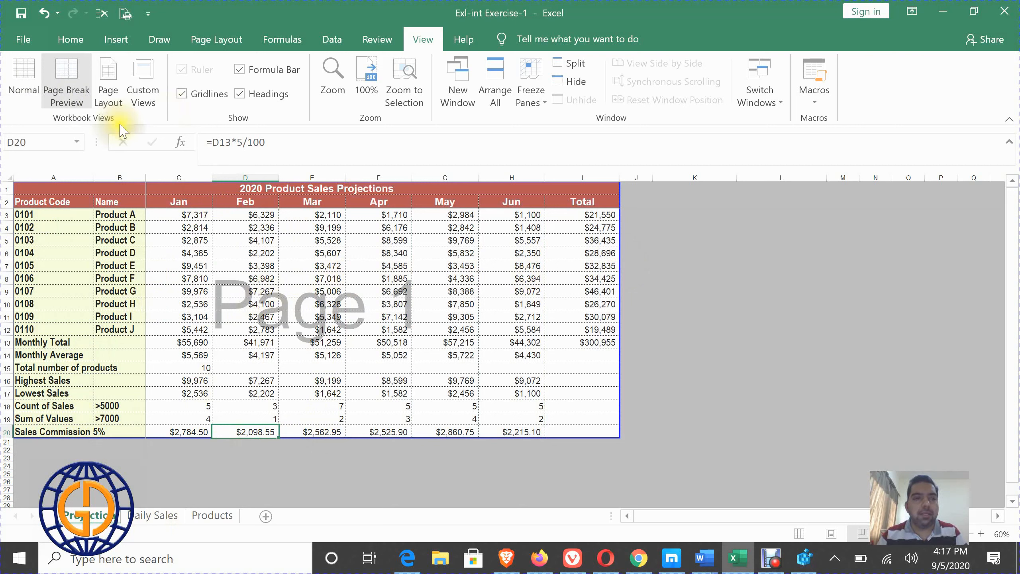
# Step: Display the Projection sheet in Page Layout view and examine its header and the full width and length of the page
pyautogui.click(109, 90)
pyautogui.click(490, 324)
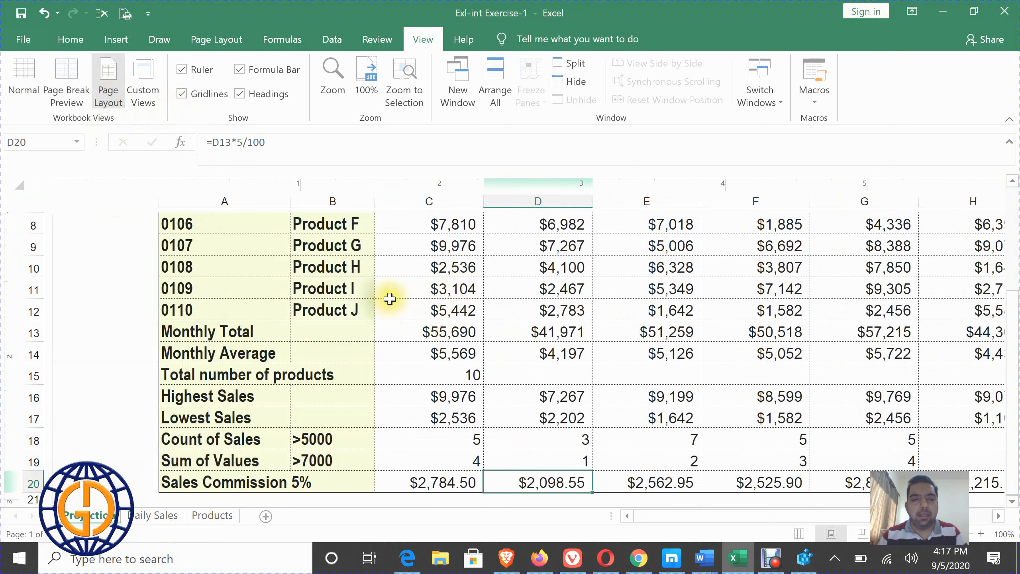
pyautogui.scroll(-3, 464, 346)
pyautogui.scroll(6, 635, 383)
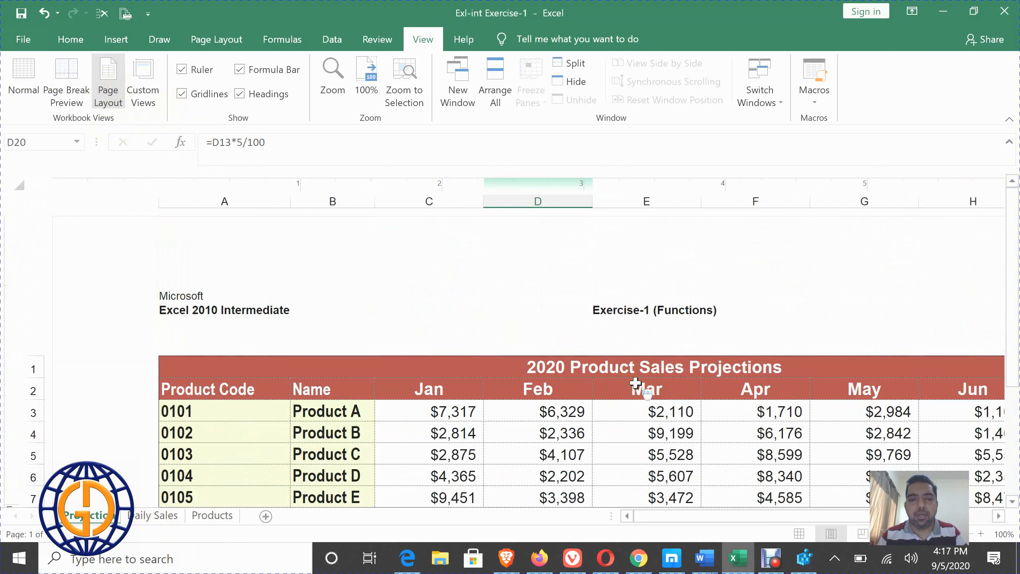
pyautogui.scroll(-4, 269, 273)
pyautogui.scroll(4, 269, 278)
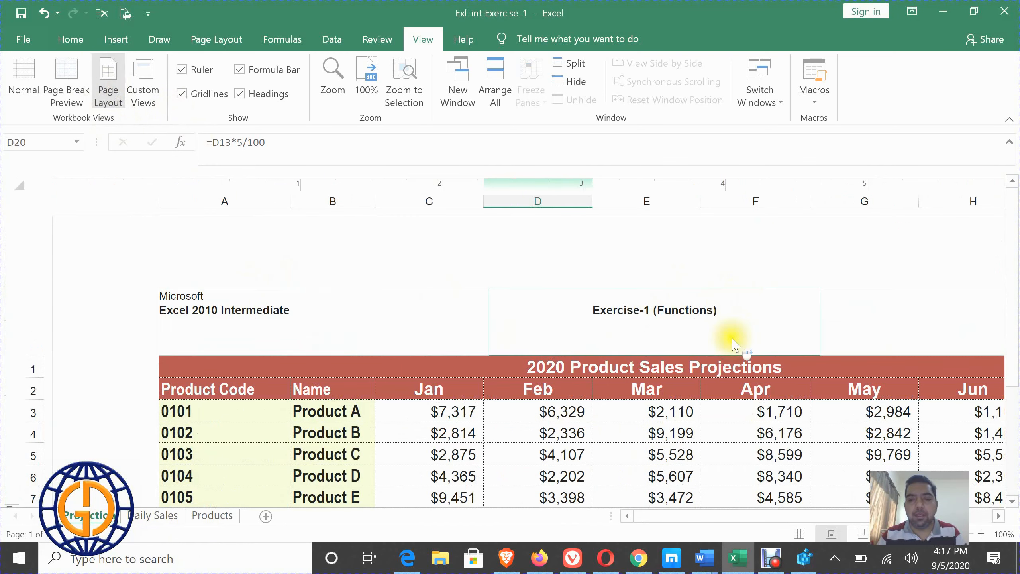
pyautogui.scroll(-4, 730, 461)
pyautogui.scroll(-2, 730, 461)
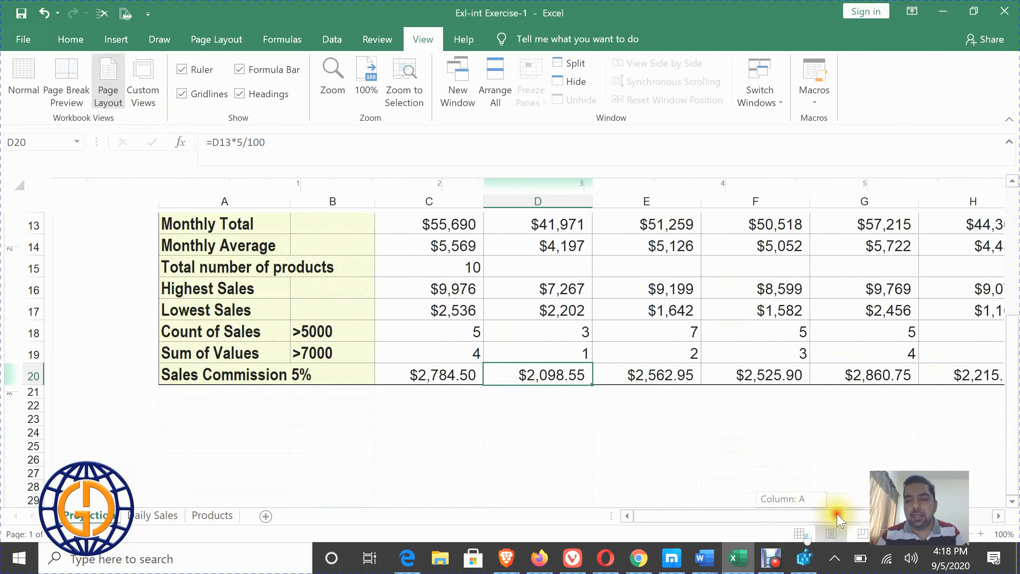
pyautogui.hscroll(2, 794, 524)
pyautogui.scroll(4, 718, 372)
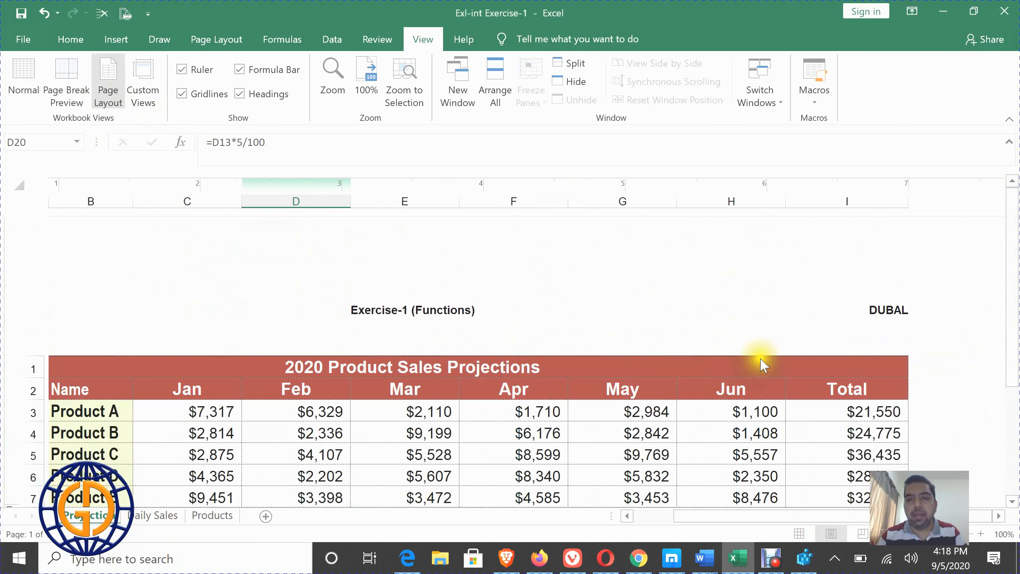
pyautogui.scroll(-4, 592, 348)
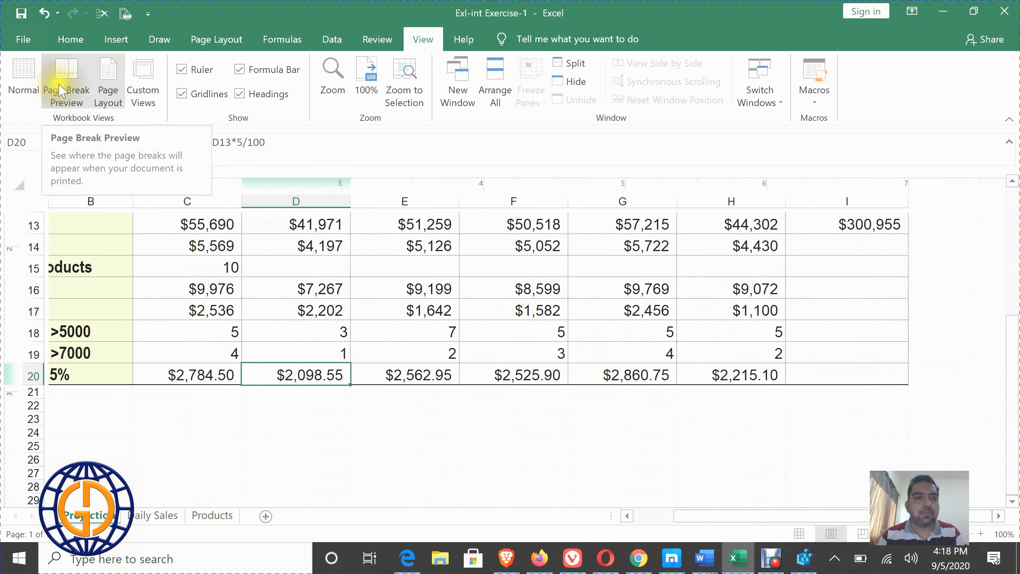
# Step: Return the Projection sheet to Normal view and save its current display as a custom view named abc
pyautogui.click(22, 87)
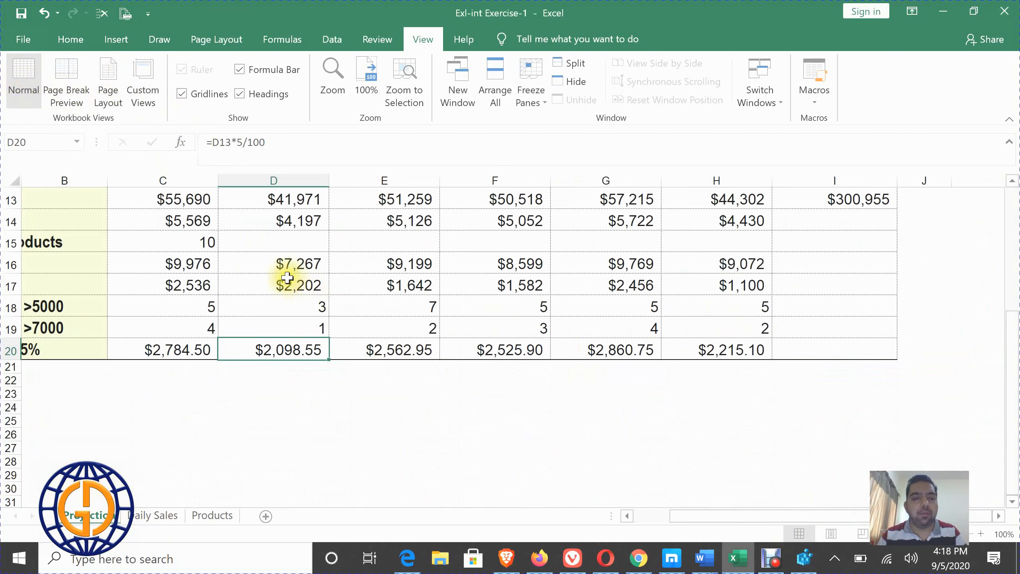
pyautogui.scroll(3, 268, 268)
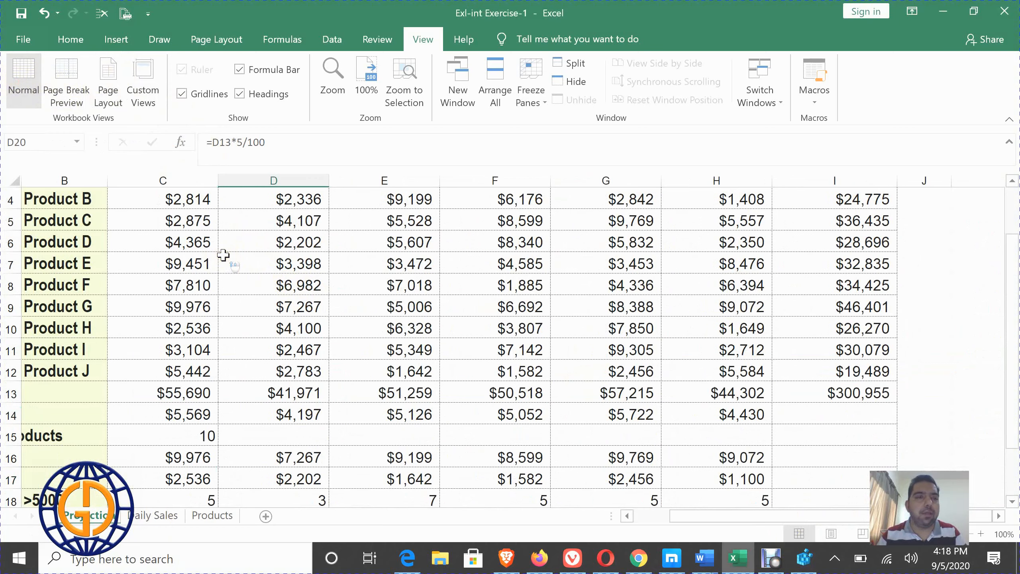
pyautogui.click(143, 83)
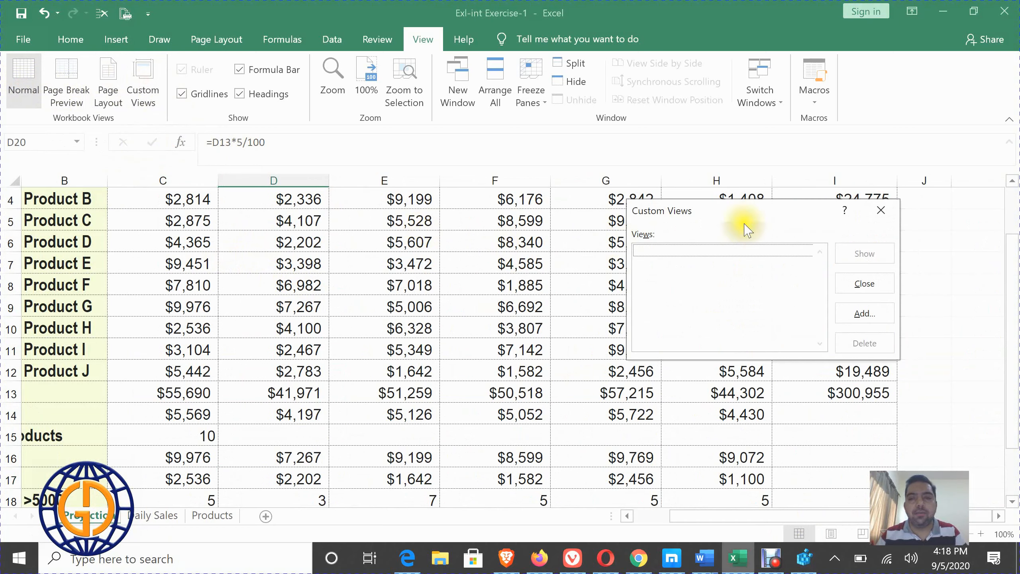
pyautogui.click(863, 314)
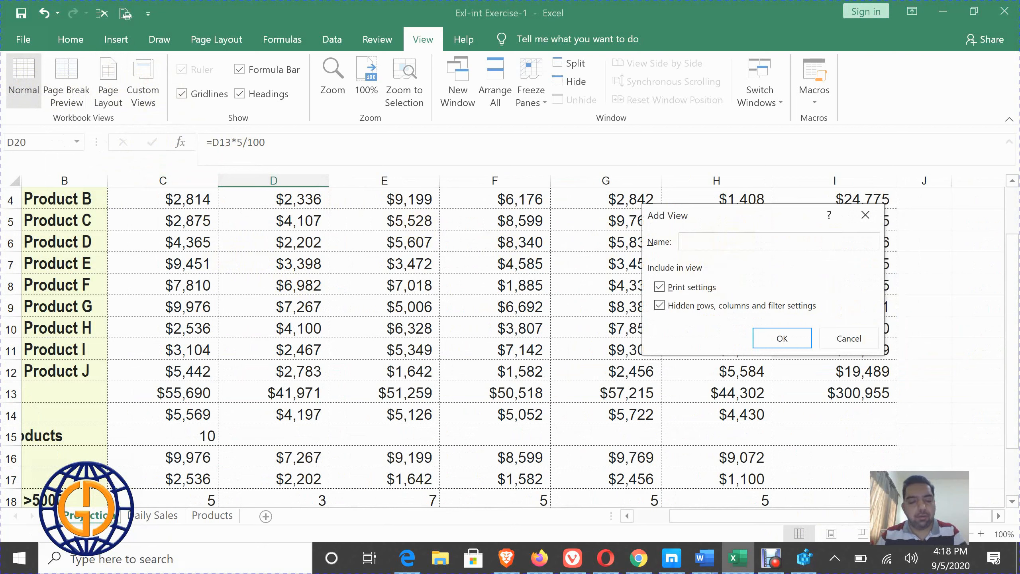
pyautogui.write('abc')
pyautogui.click(787, 339)
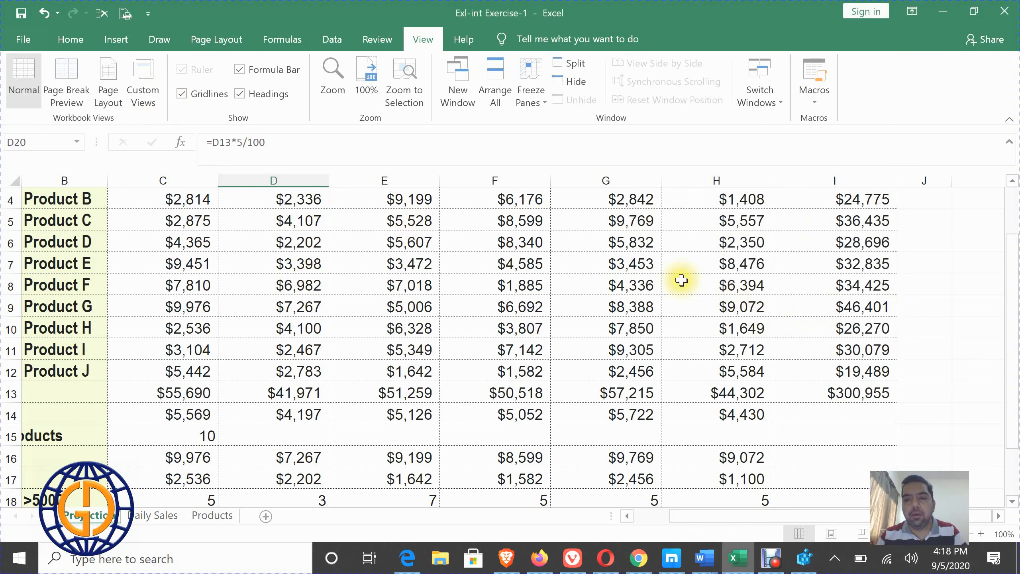
# Step: Select the range B1:I13 and save a second custom view named 123
pyautogui.scroll(1, 175, 263)
pyautogui.moveTo(32, 199); pyautogui.dragTo(870, 462)
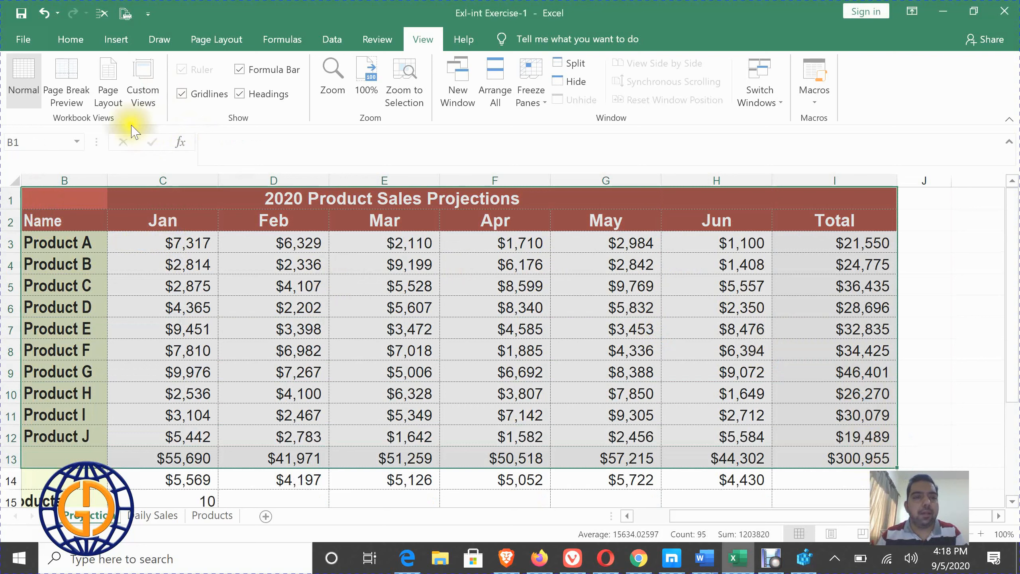
pyautogui.click(138, 94)
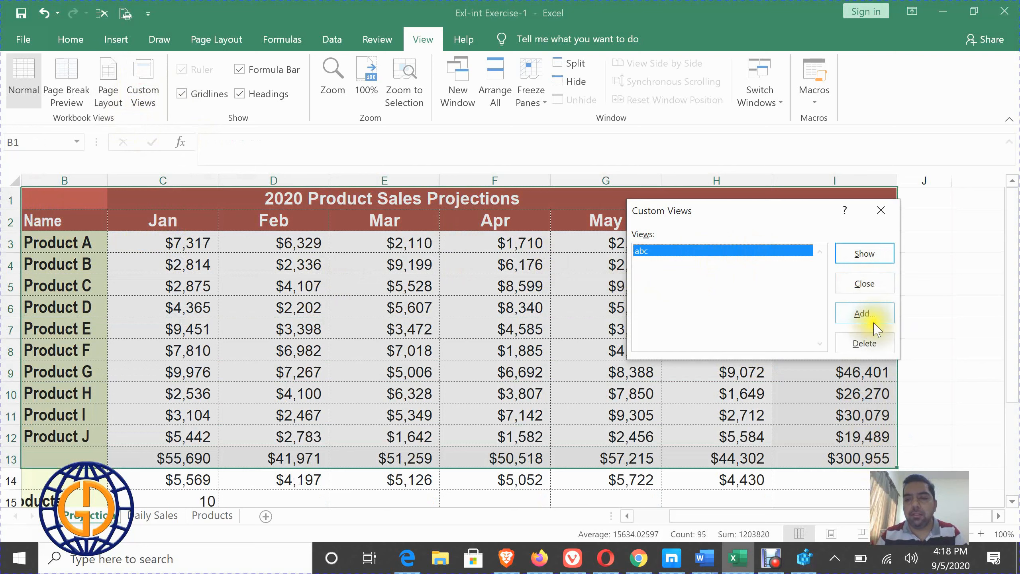
pyautogui.click(872, 317)
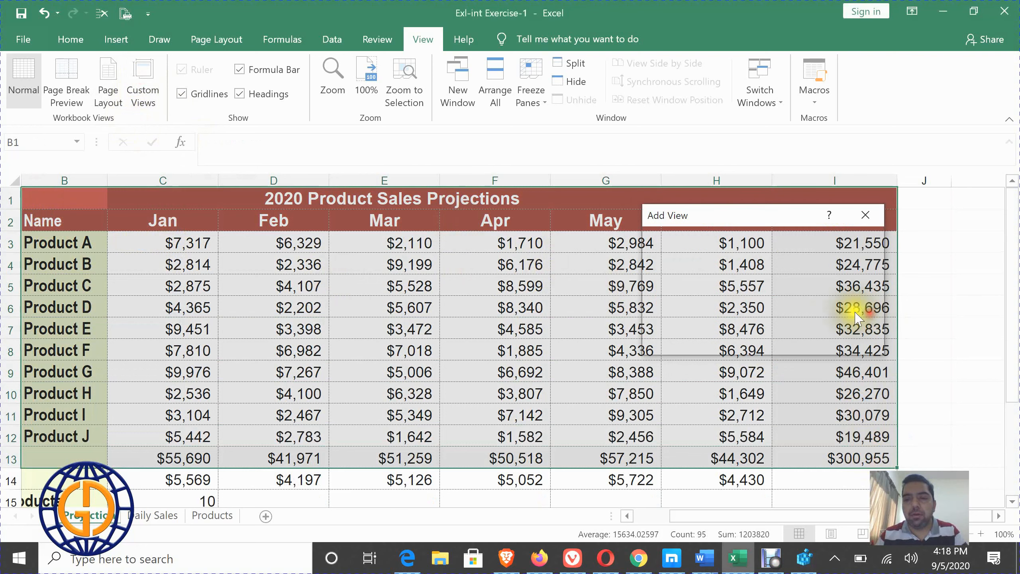
pyautogui.write('123')
pyautogui.click(784, 339)
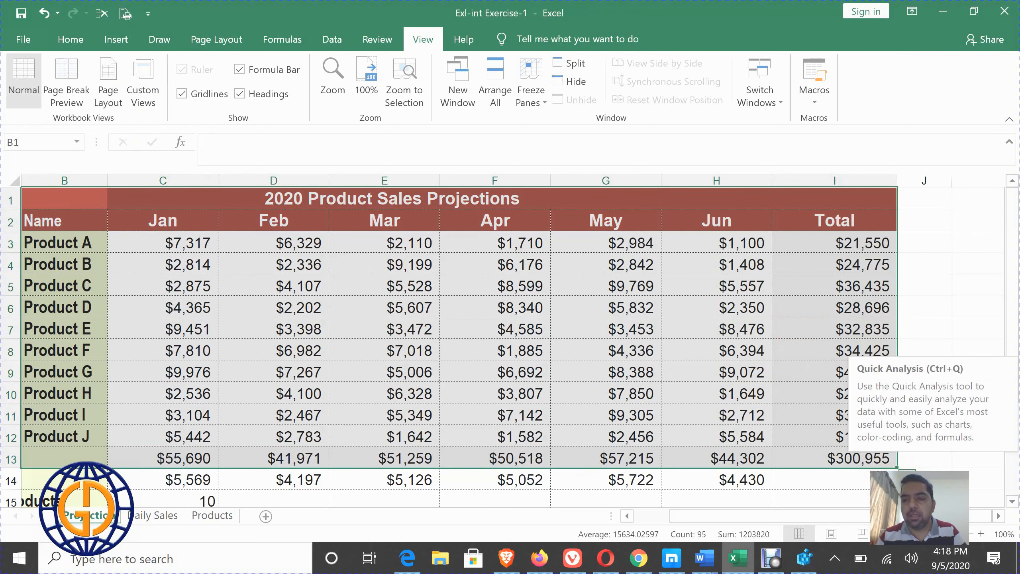
# Step: Select cell F7 and display the saved custom view abc
pyautogui.click(455, 333)
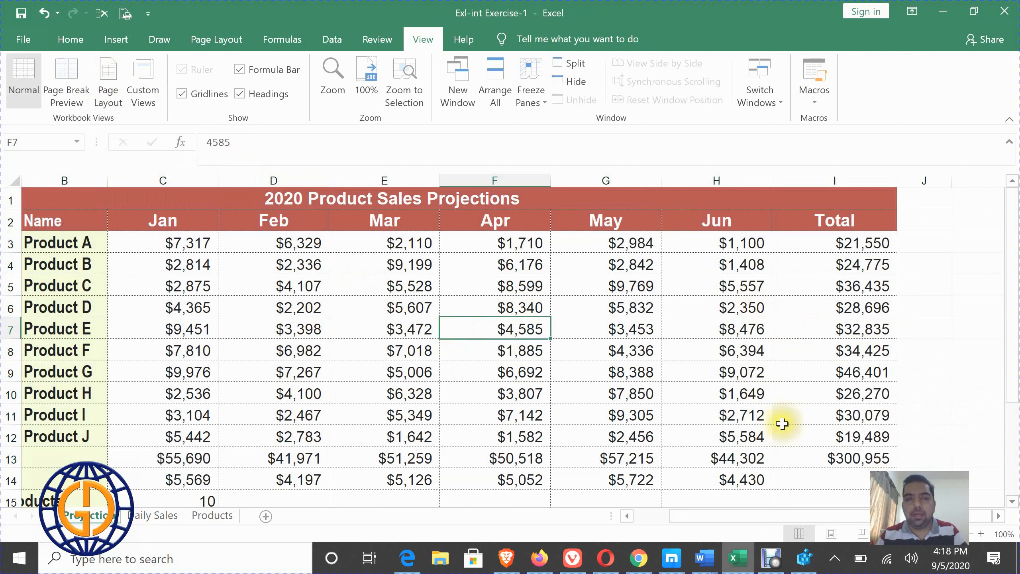
pyautogui.click(142, 80)
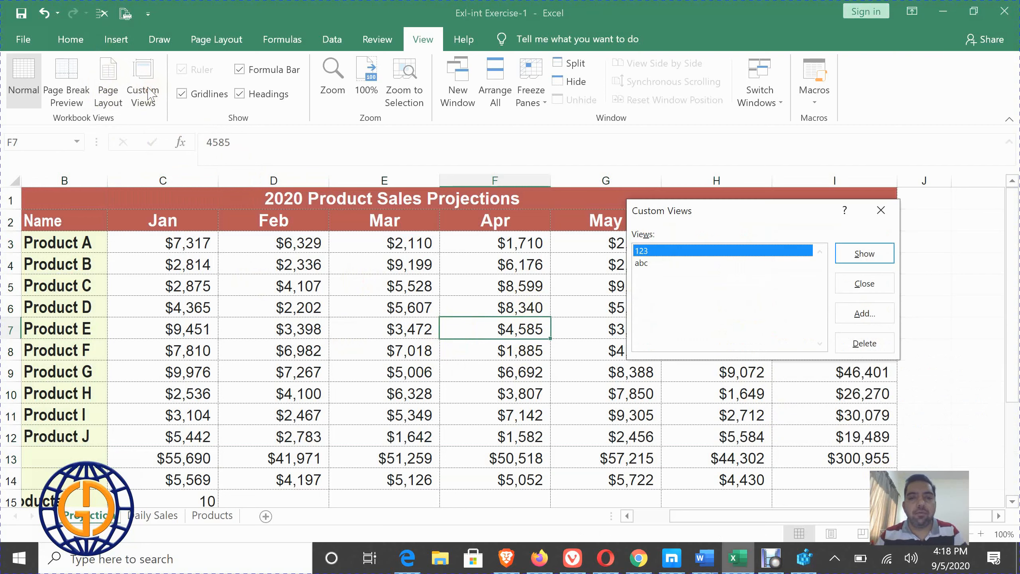
pyautogui.click(678, 266)
pyautogui.click(864, 254)
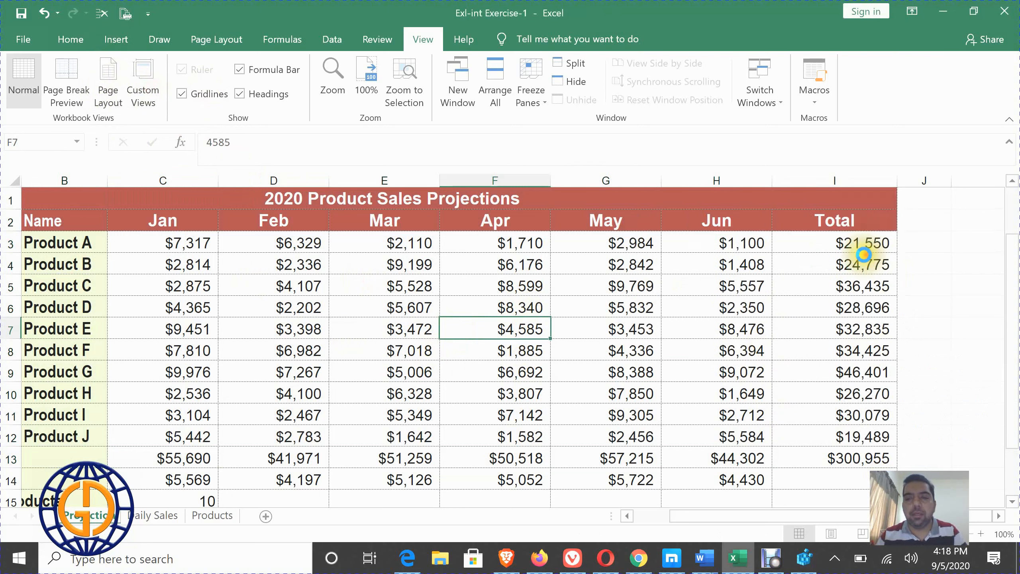
# Step: Bring the sheet back to its first row and show the abc custom view once more
pyautogui.scroll(1, 307, 264)
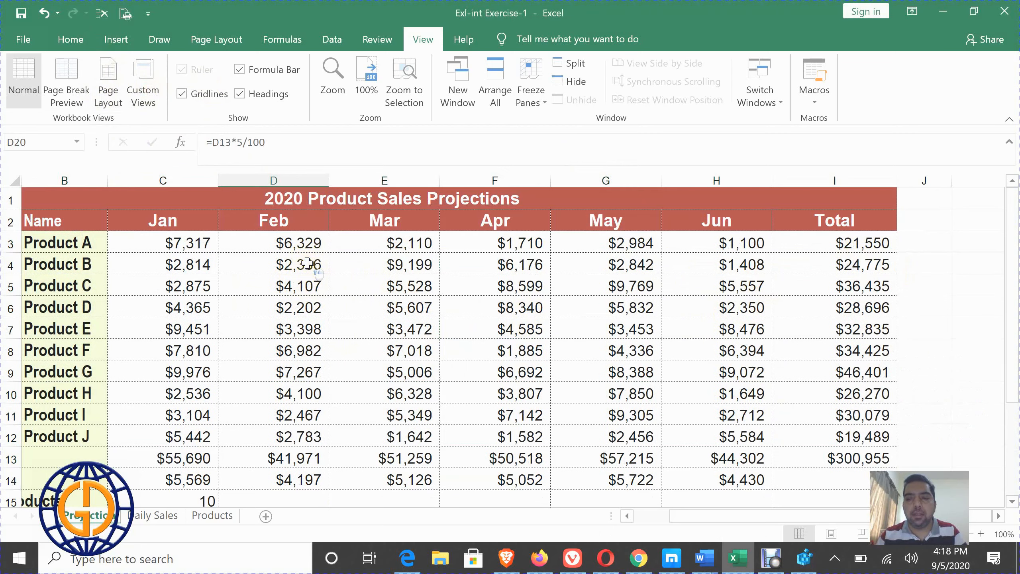
pyautogui.click(139, 84)
pyautogui.click(670, 263)
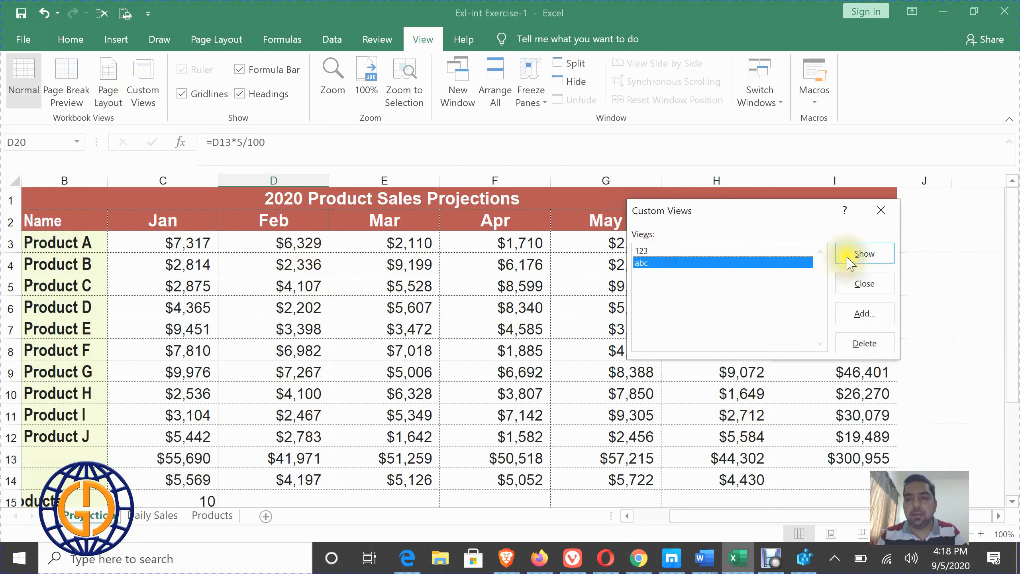
pyautogui.click(860, 252)
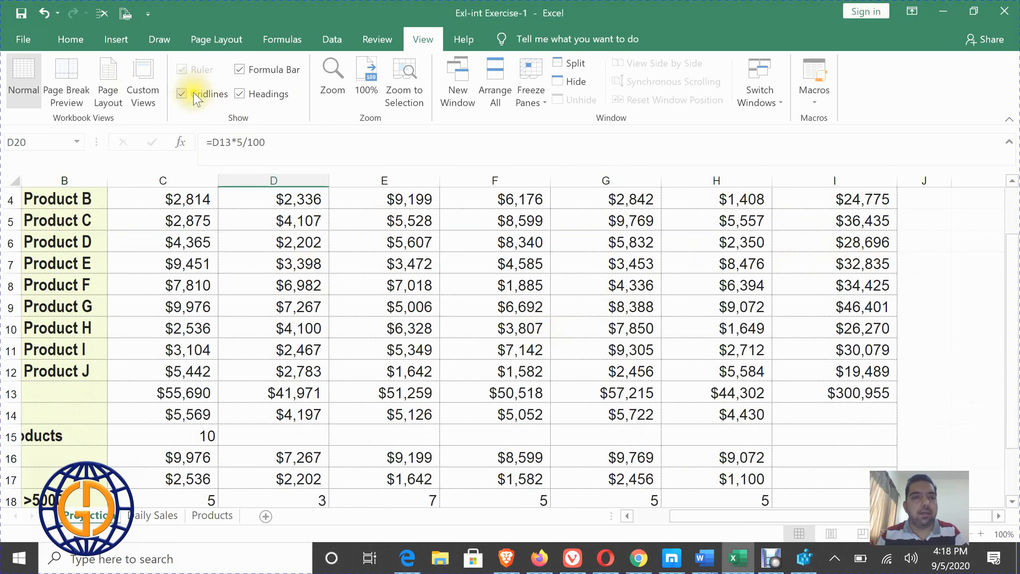
# Step: Display the saved custom view abc on the Projection sheet
pyautogui.click(143, 86)
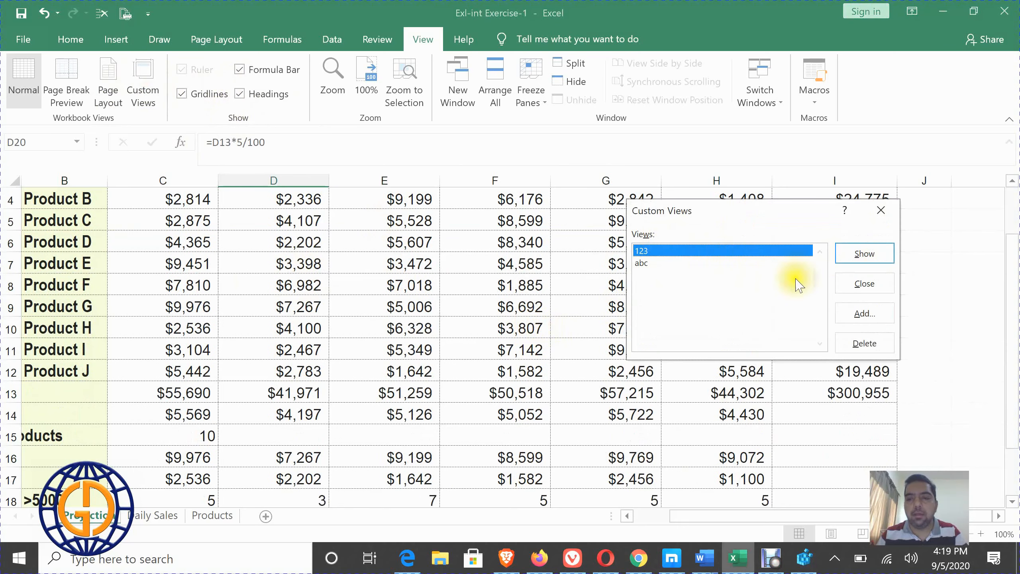
pyautogui.click(644, 263)
pyautogui.click(864, 253)
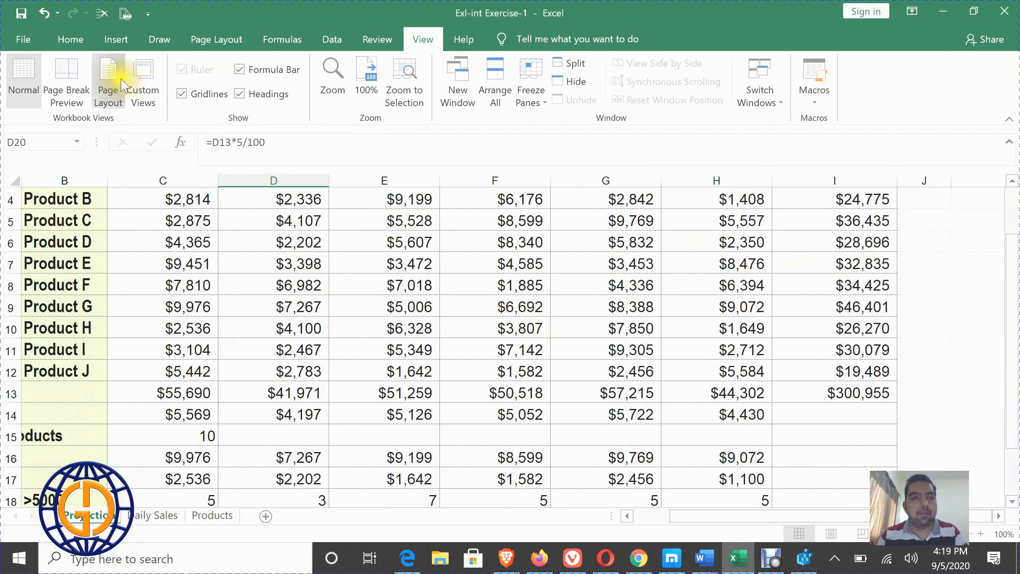
# Step: Display the Projection sheet in Page Layout view and look over it from its header to the last rows
pyautogui.click(108, 84)
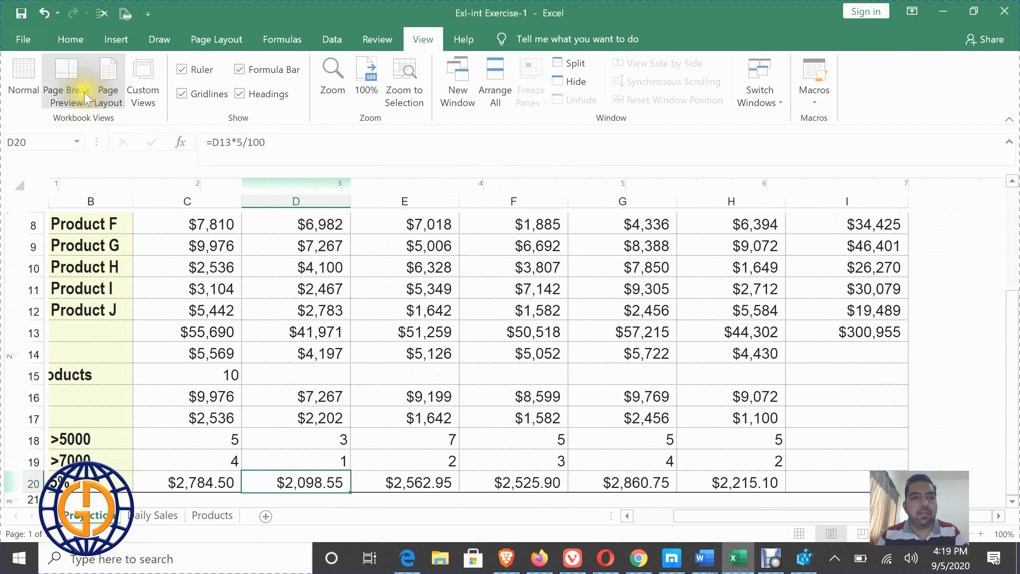
pyautogui.scroll(3, 575, 300)
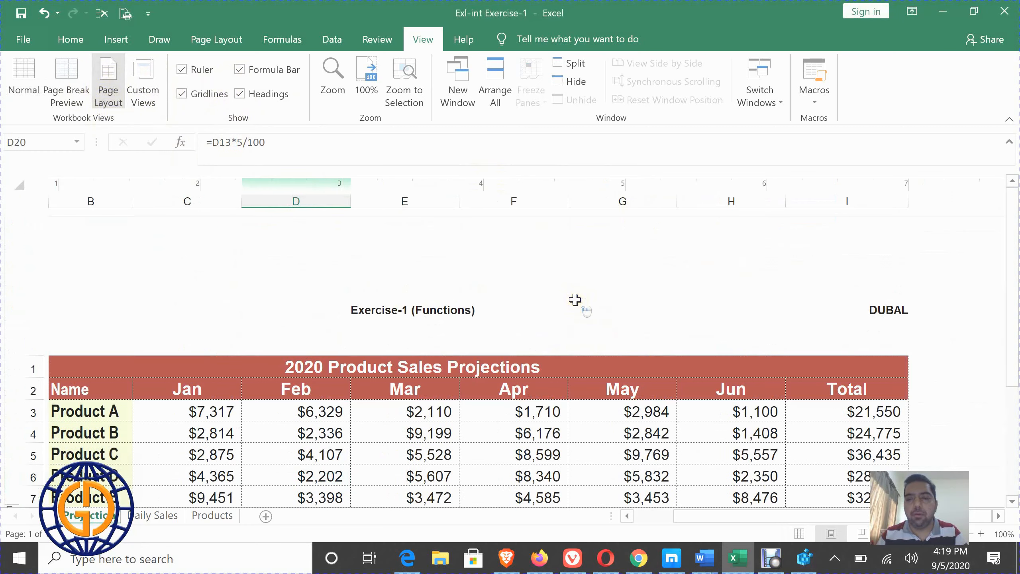
pyautogui.scroll(-5, 575, 299)
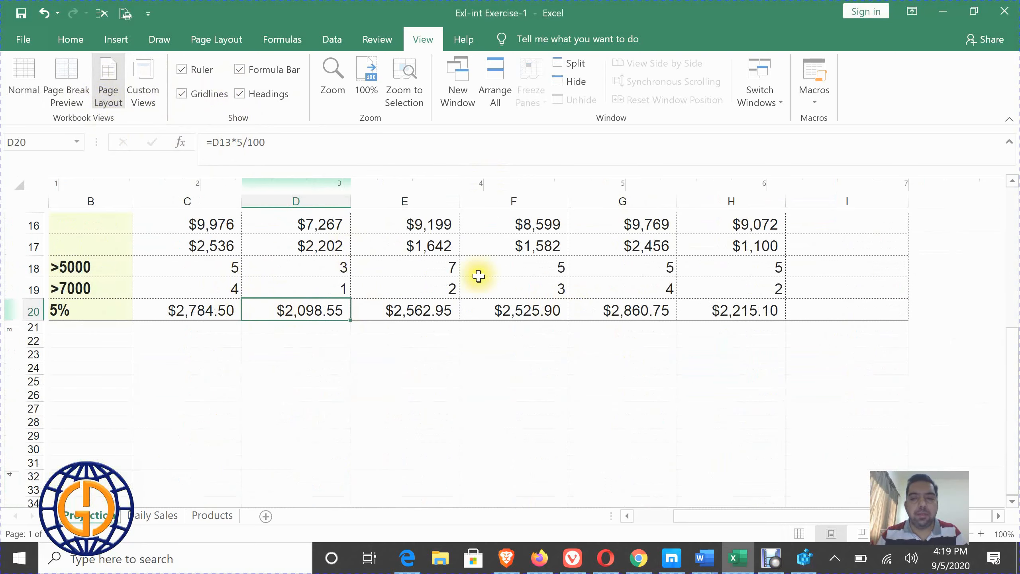
# Step: Show the Projection sheet in Page Break Preview, then return it to Normal view at its first row
pyautogui.click(67, 96)
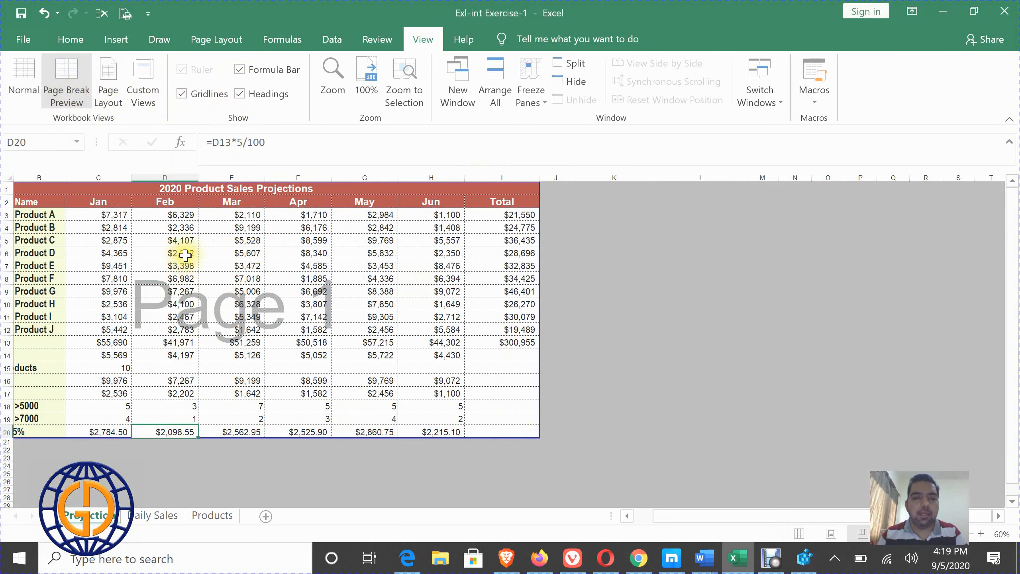
pyautogui.click(22, 77)
pyautogui.scroll(2, 520, 297)
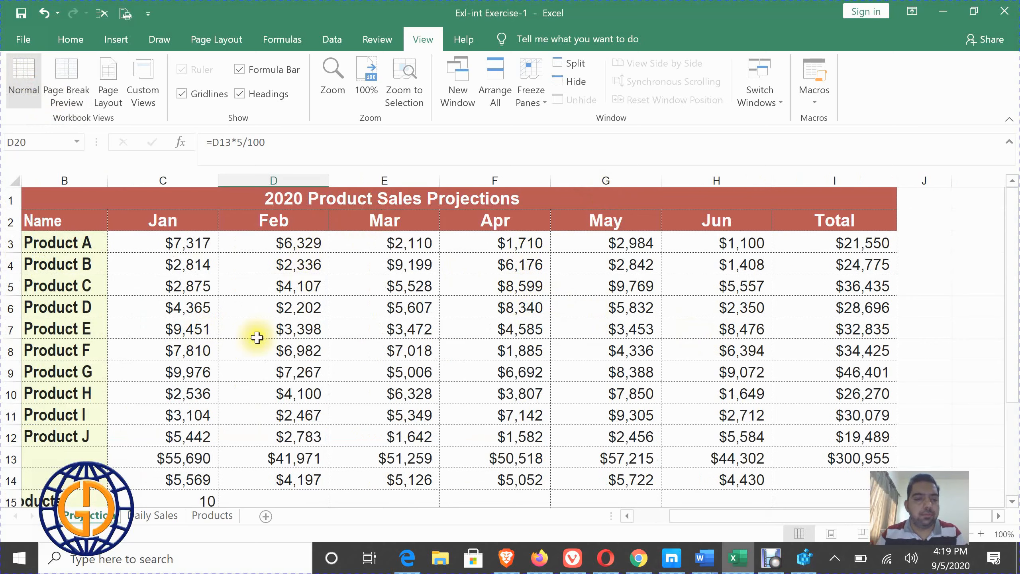
# Step: Open the Daily Sales sheet and set it to Normal view
pyautogui.click(153, 516)
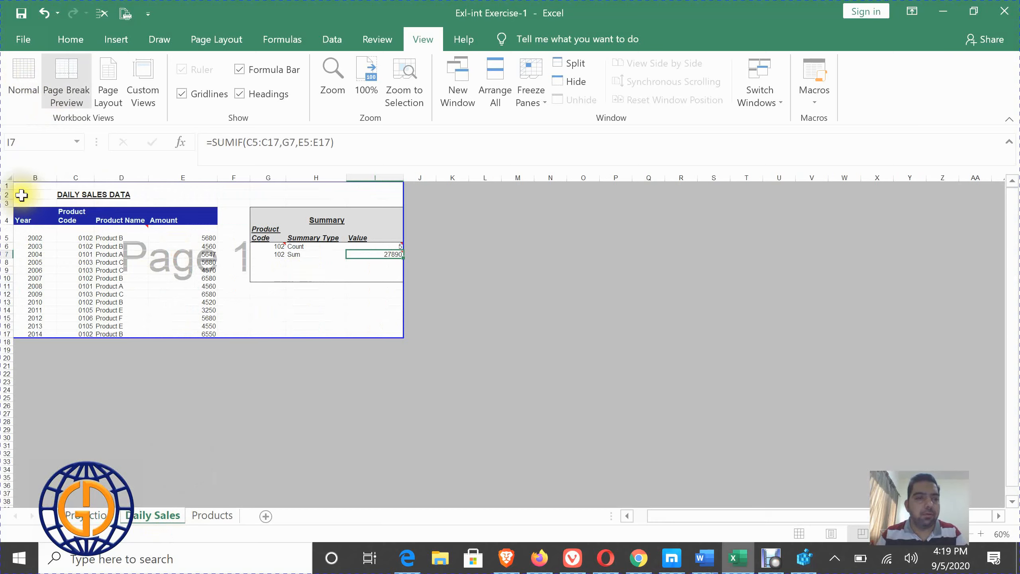
pyautogui.click(23, 85)
pyautogui.scroll(-4, 209, 275)
pyautogui.scroll(4, 189, 314)
# Step: Copy the daily sales table B4:E17 and paste it directly below, starting at cell B18
pyautogui.moveTo(68, 272); pyautogui.dragTo(462, 459)
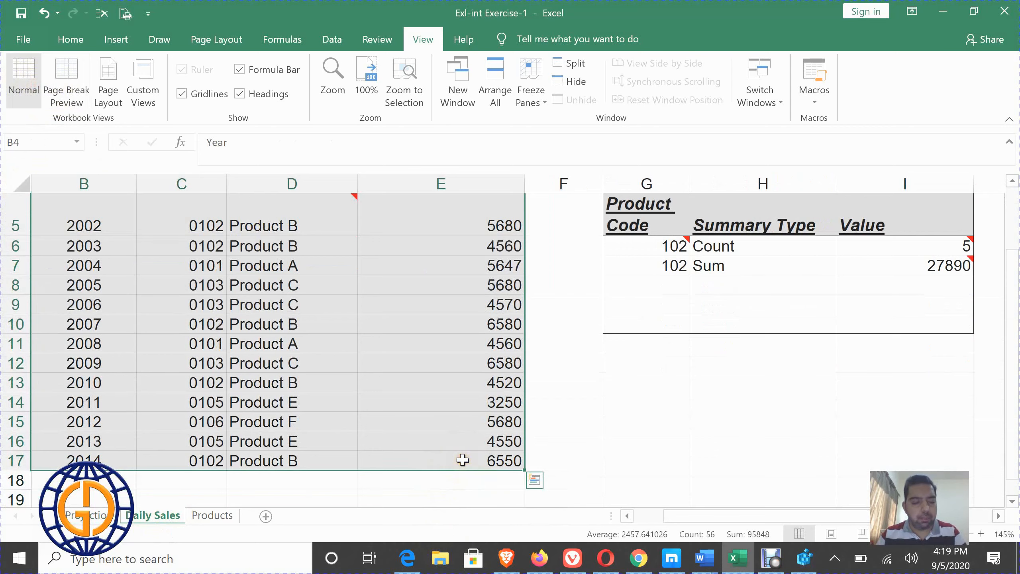
pyautogui.hotkey('ctrl', 'c')
pyautogui.scroll(-4, 80, 401)
pyautogui.click(101, 226)
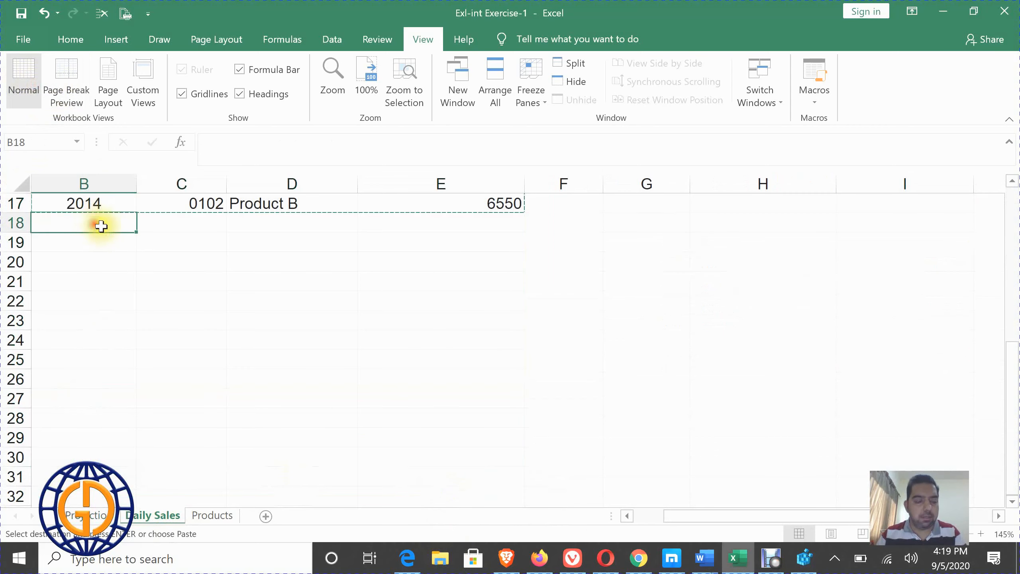
pyautogui.hotkey('ctrl', 'v')
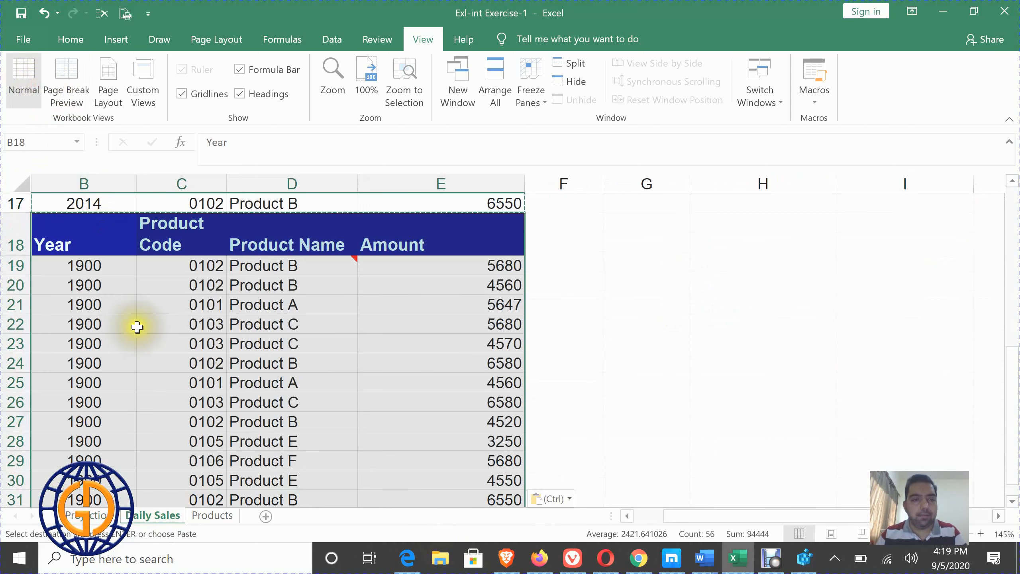
# Step: Paste another copy of the sales table starting at cell B32
pyautogui.scroll(-7, 130, 404)
pyautogui.click(80, 200)
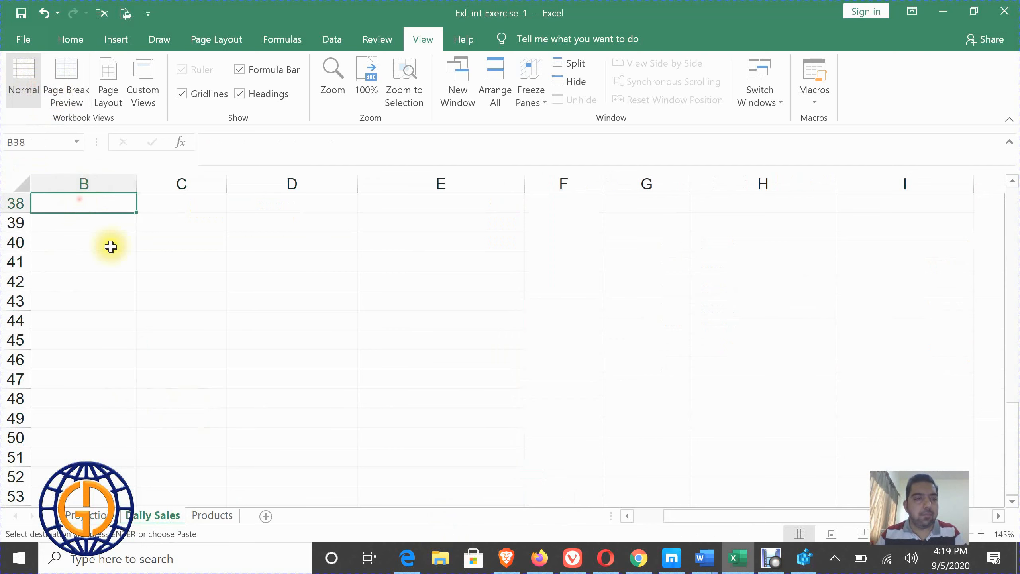
pyautogui.scroll(3, 106, 257)
pyautogui.click(101, 265)
pyautogui.hotkey('ctrl', 'v')
# Step: Show the Daily Sales sheet in Page Break Preview and examine how the extended data falls on pages
pyautogui.scroll(9, 228, 262)
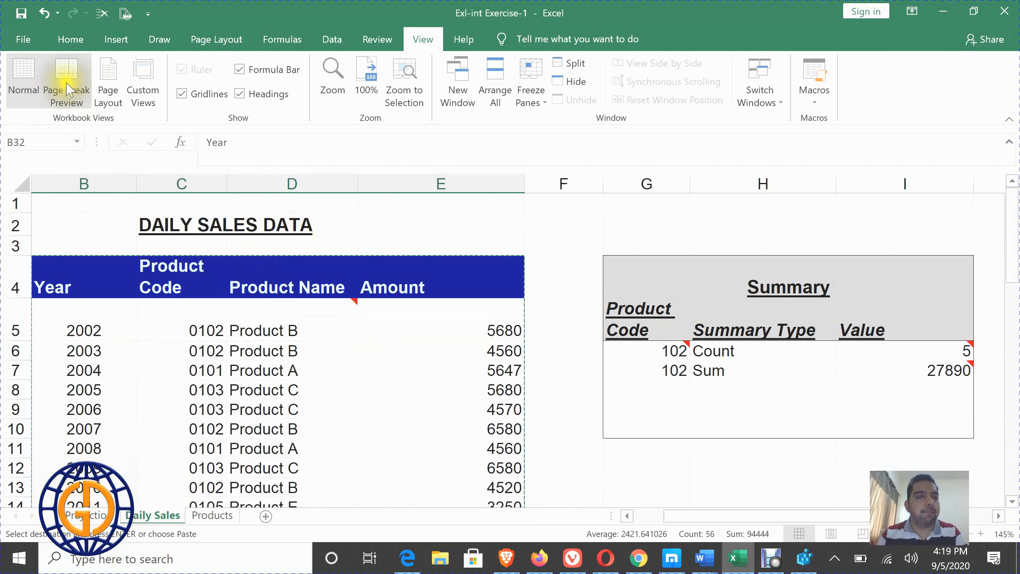
pyautogui.click(67, 89)
pyautogui.scroll(3, 200, 275)
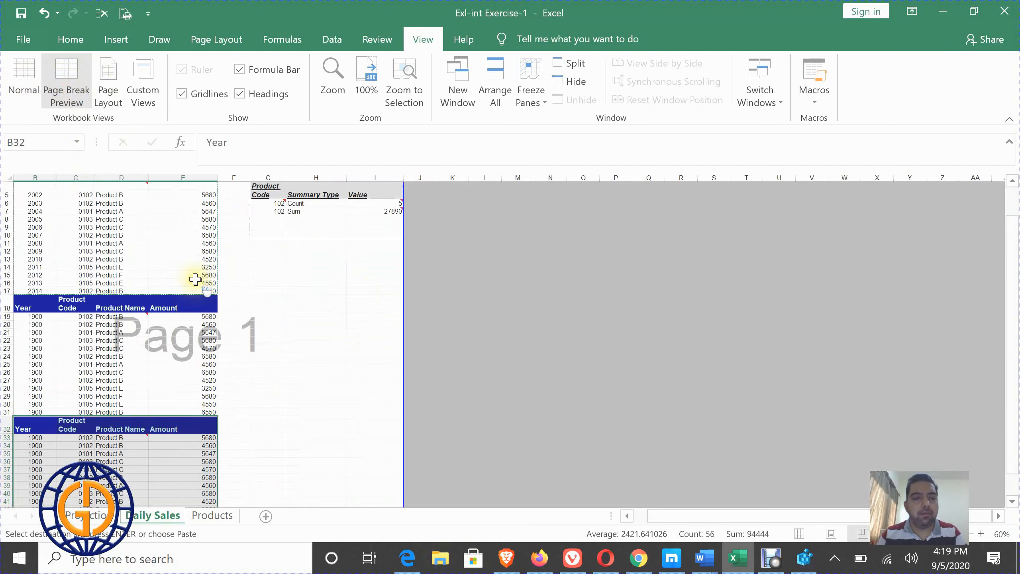
pyautogui.scroll(-6, 202, 278)
pyautogui.scroll(-5, 202, 279)
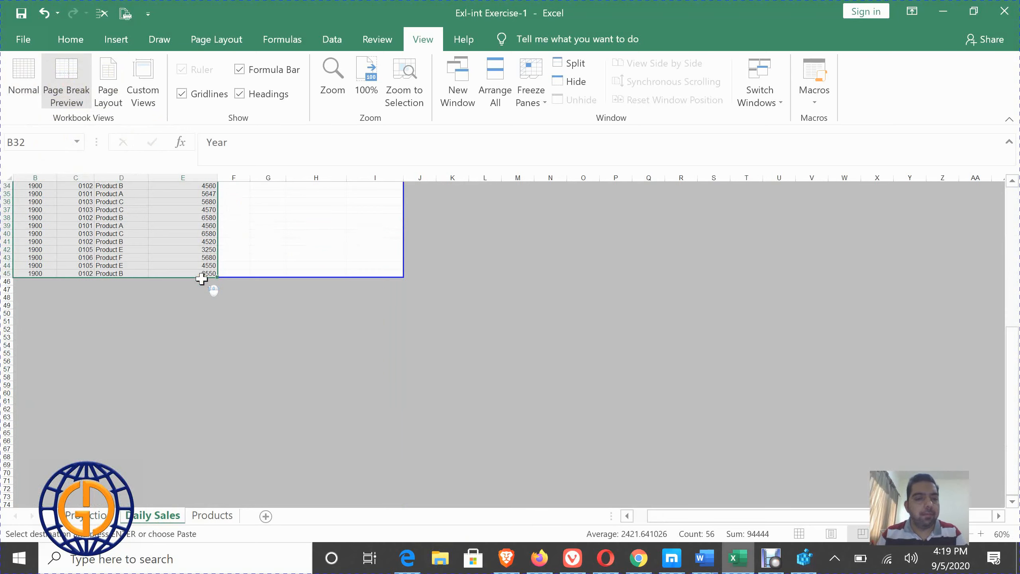
pyautogui.scroll(11, 201, 279)
pyautogui.scroll(-3, 201, 279)
pyautogui.scroll(3, 201, 275)
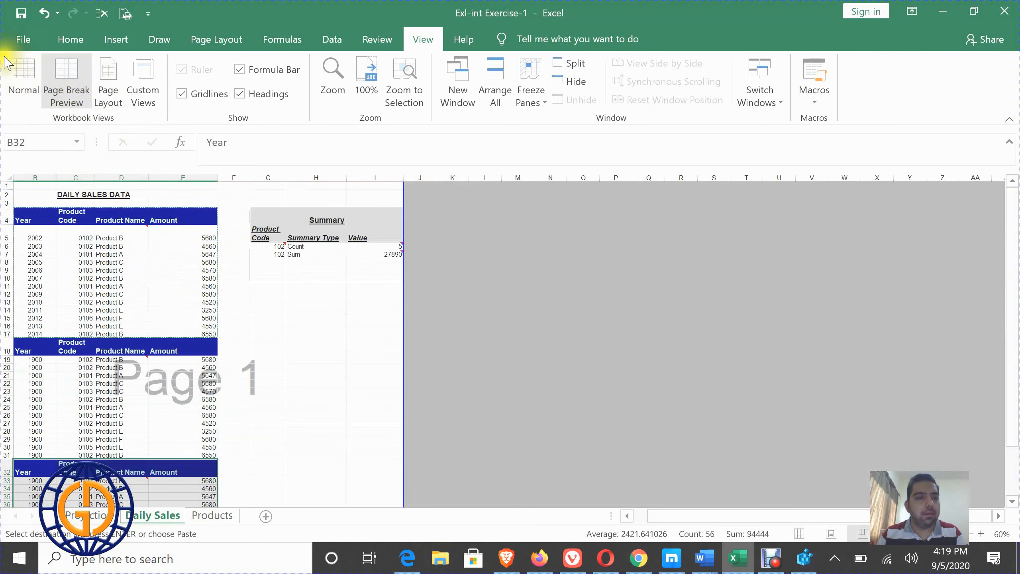
# Step: Return the Daily Sales sheet to Normal view and paste the sales table again starting at cell B46
pyautogui.click(22, 81)
pyautogui.scroll(-4, 281, 341)
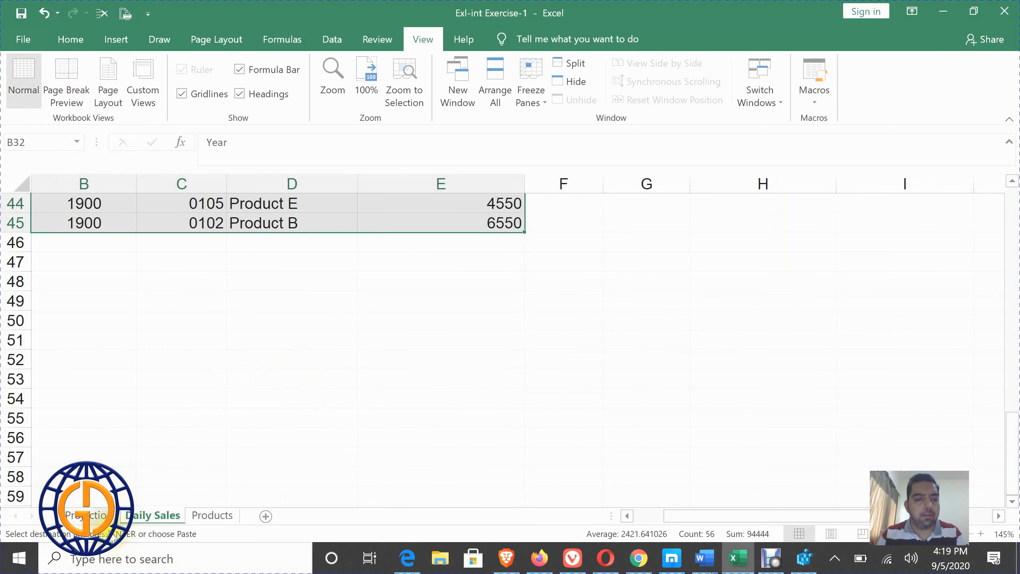
pyautogui.click(93, 516)
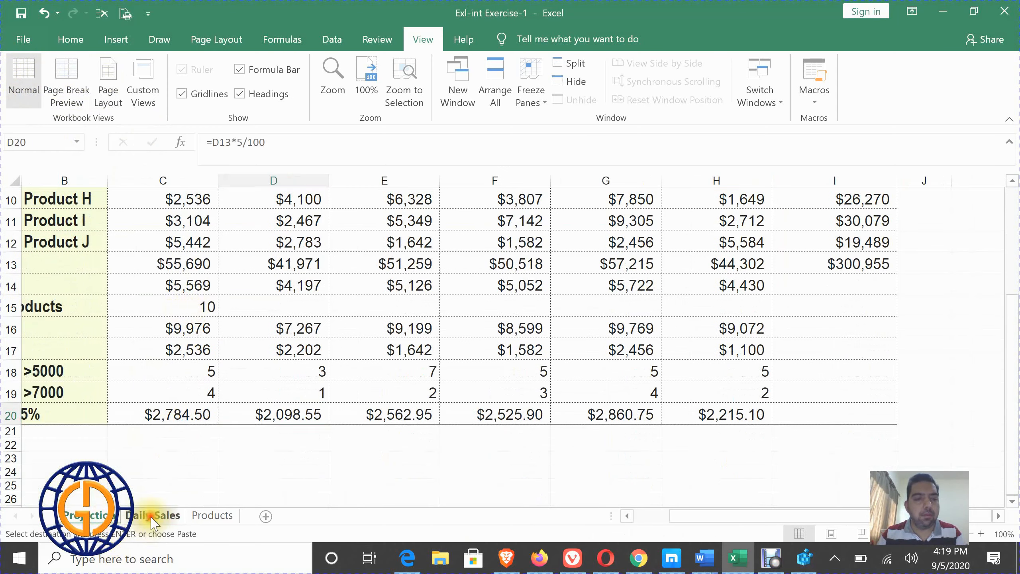
pyautogui.click(149, 516)
pyautogui.scroll(7, 140, 336)
pyautogui.scroll(-3, 133, 382)
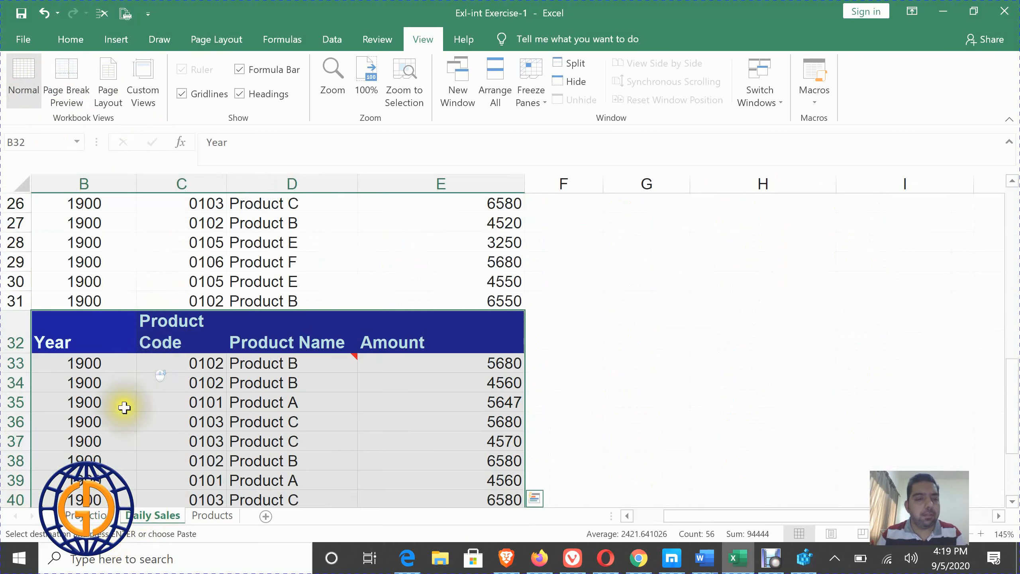
pyautogui.click(94, 497)
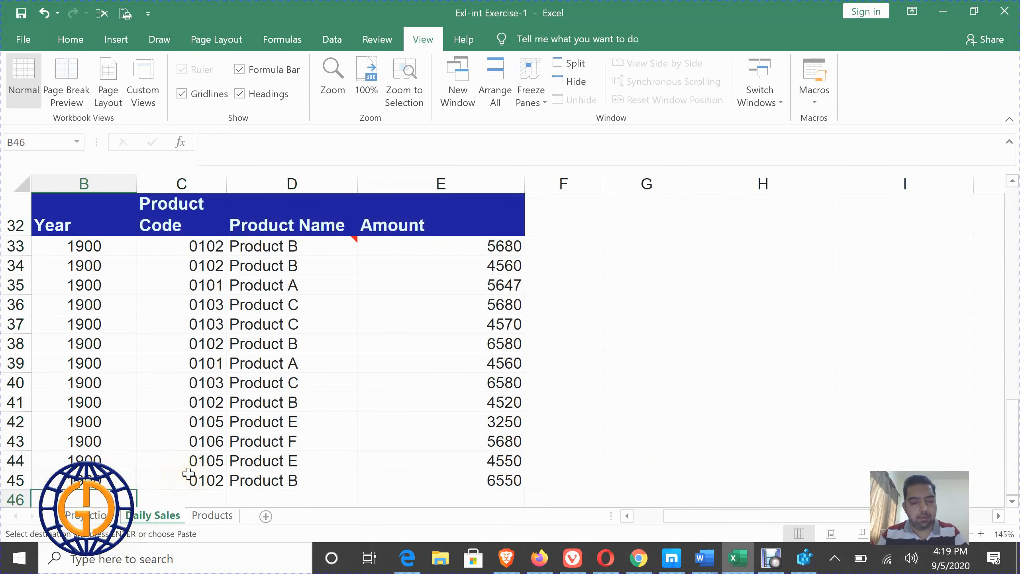
pyautogui.hotkey('ctrl', 'v')
# Step: Paste a further copy of the sales table below the last row, starting at cell B60
pyautogui.scroll(-2, 197, 473)
pyautogui.scroll(-7, 133, 463)
pyautogui.scroll(-1, 96, 418)
pyautogui.scroll(3, 105, 280)
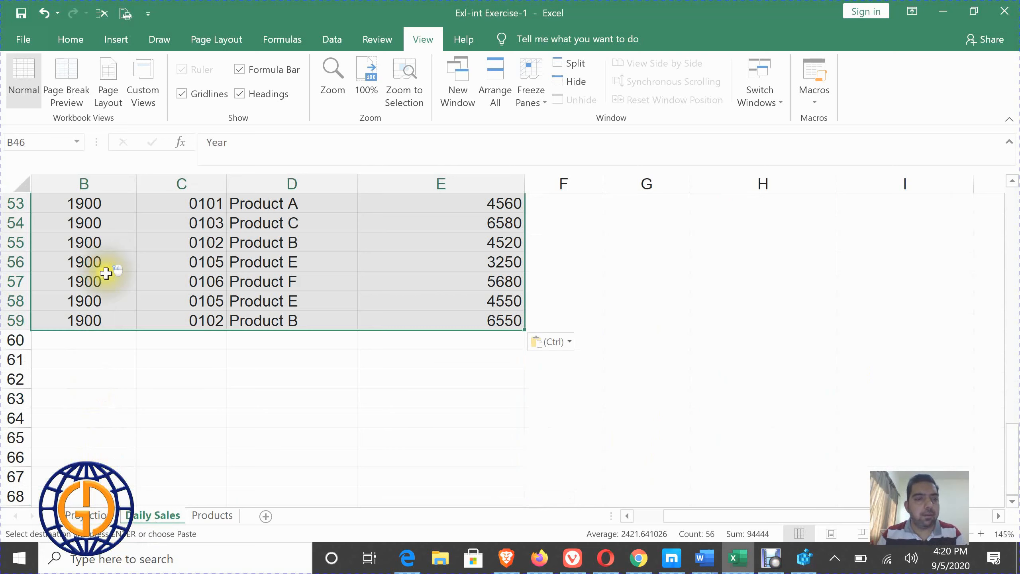
pyautogui.click(87, 342)
pyautogui.hotkey('ctrl', 'v')
# Step: Paste one more copy of the sales table starting at cell B74
pyautogui.scroll(-8, 100, 392)
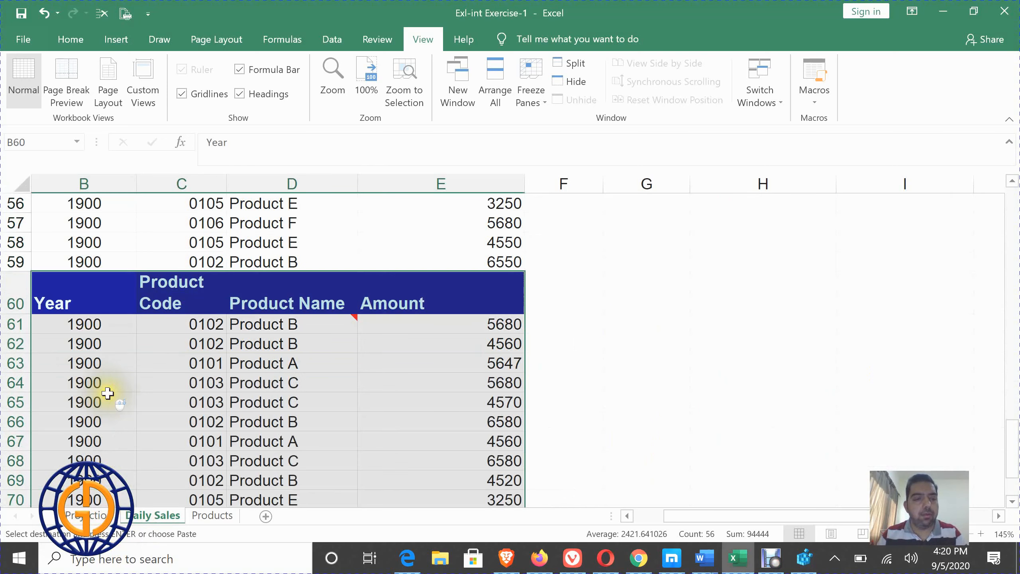
pyautogui.click(100, 202)
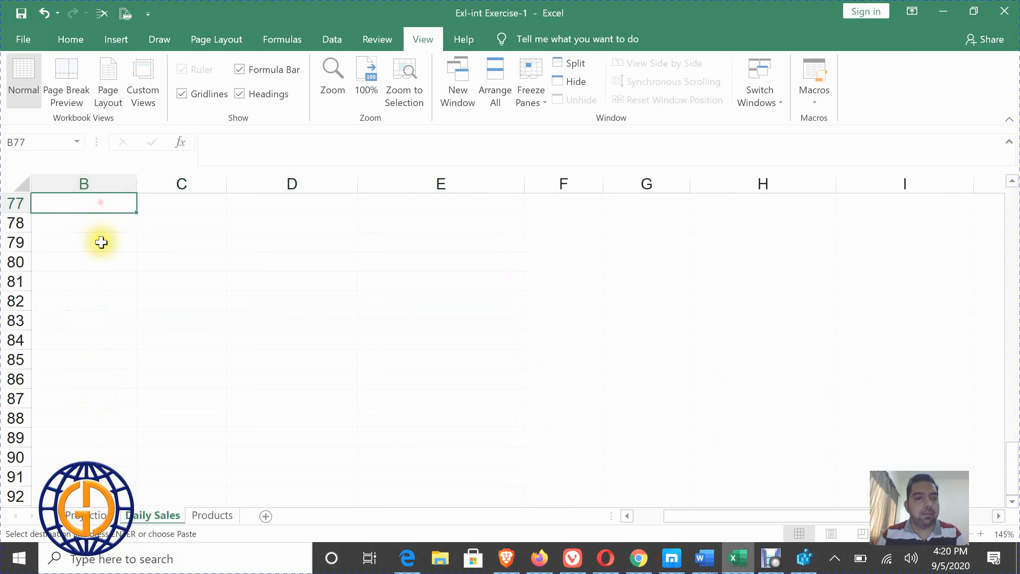
pyautogui.scroll(2, 101, 249)
pyautogui.click(104, 255)
pyautogui.hotkey('ctrl', 'v')
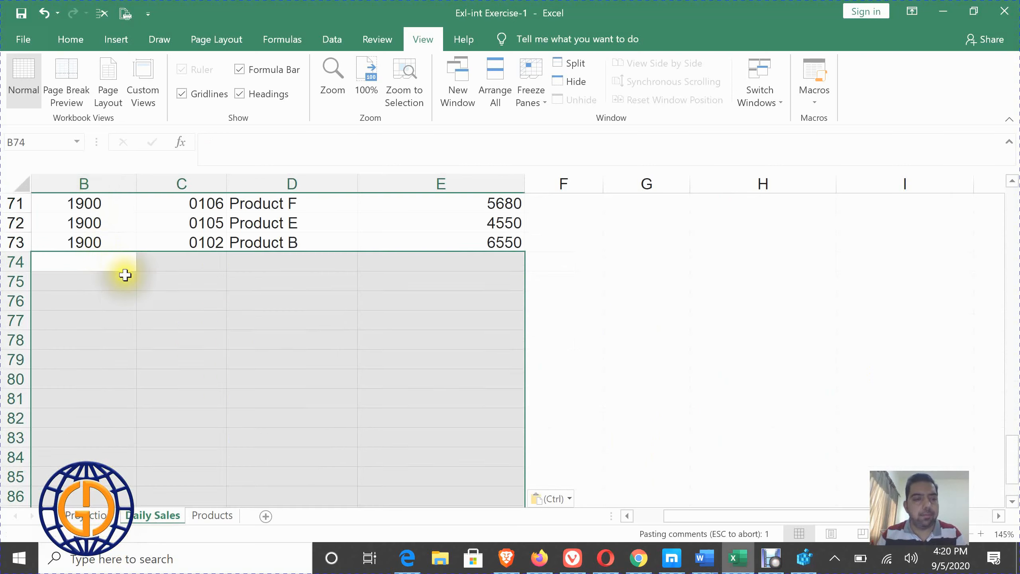
# Step: Switch the Daily Sales sheet to Page Break Preview and check the page division of the lengthened data
pyautogui.scroll(5, 124, 260)
pyautogui.scroll(18, 126, 252)
pyautogui.click(66, 83)
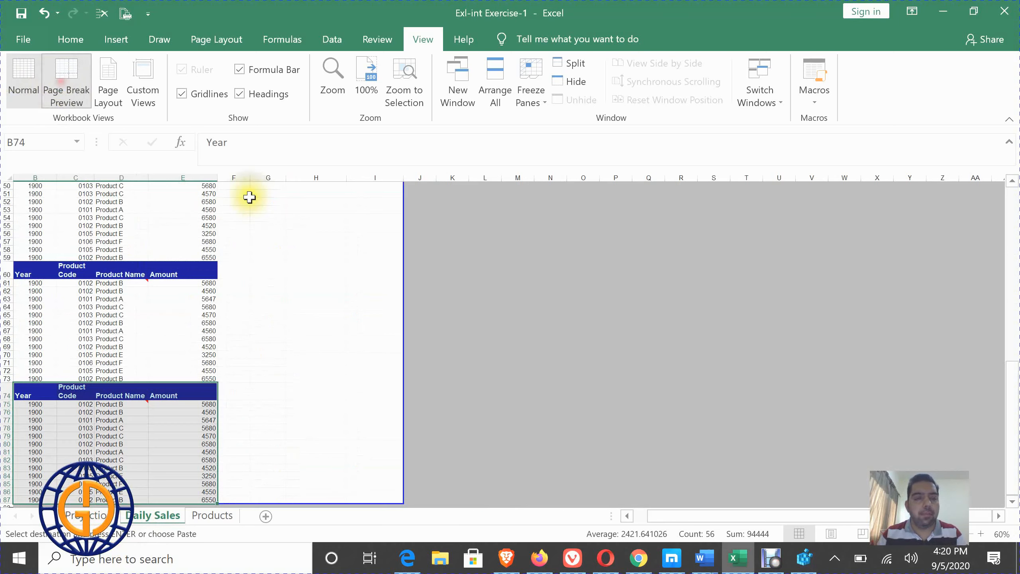
pyautogui.scroll(14, 315, 330)
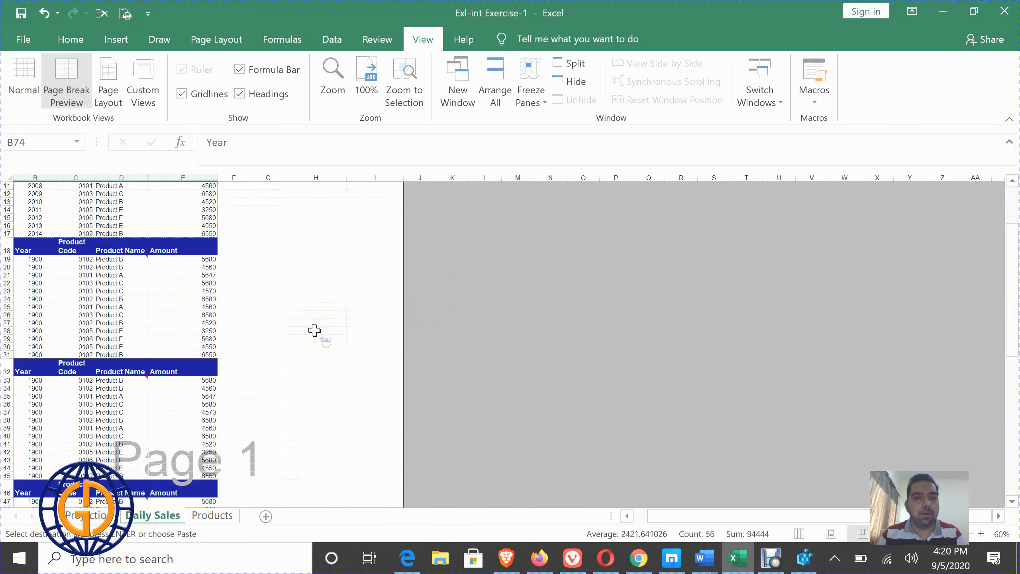
pyautogui.scroll(-11, 238, 308)
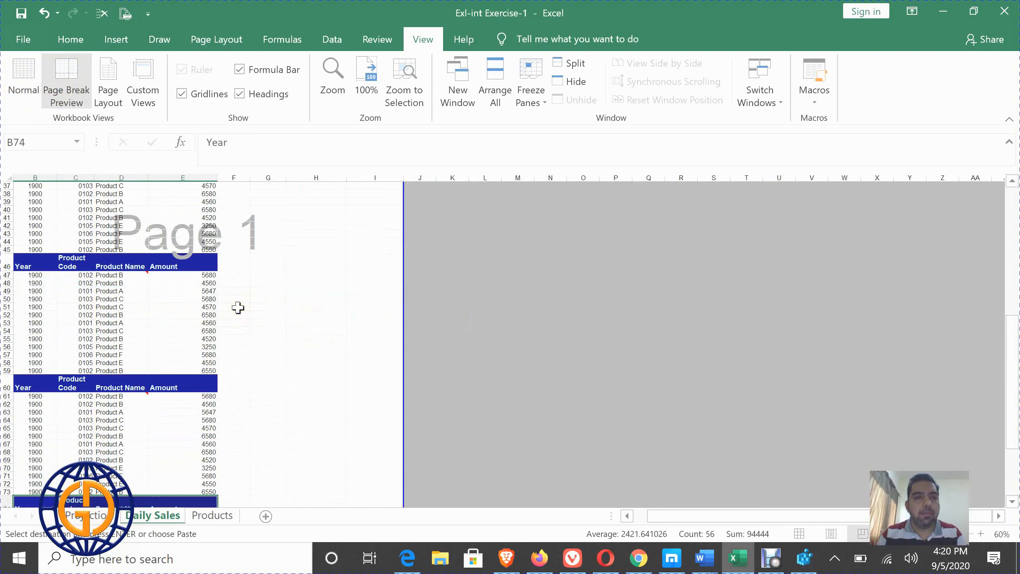
# Step: Set the Daily Sales sheet's Scale to Fit width and height to Automatic and inspect where its pages break
pyautogui.click(213, 39)
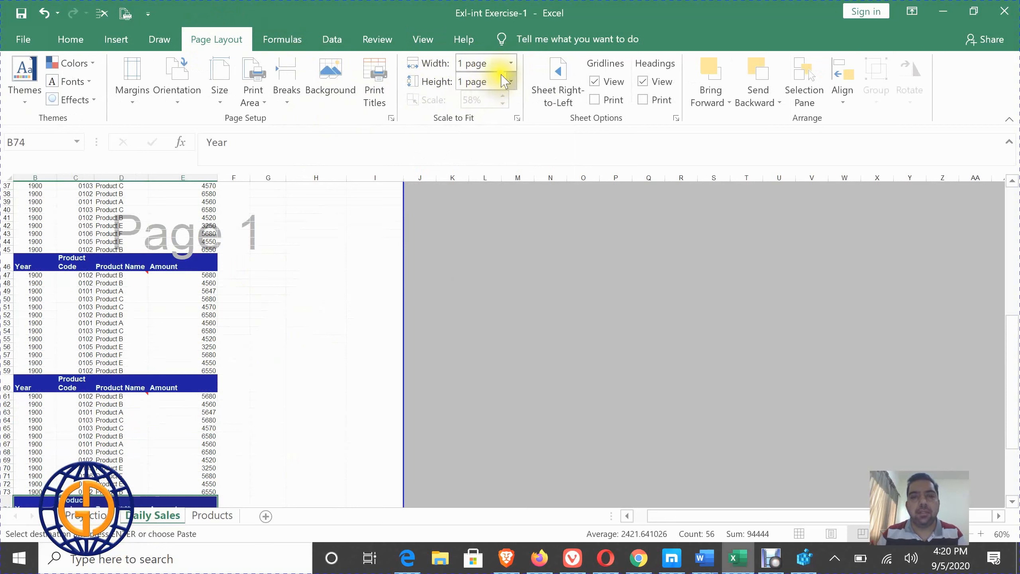
pyautogui.click(512, 82)
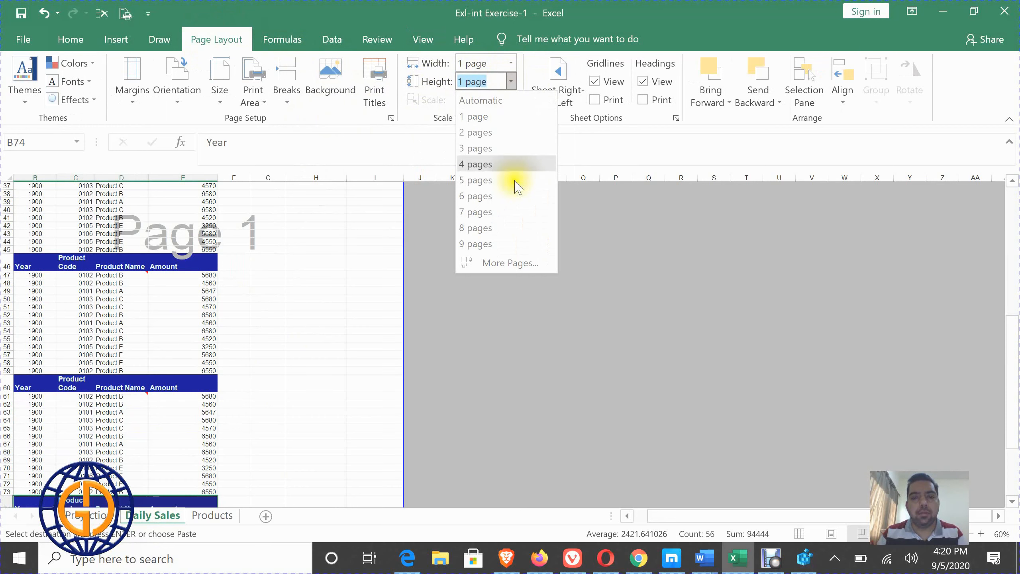
pyautogui.click(506, 70)
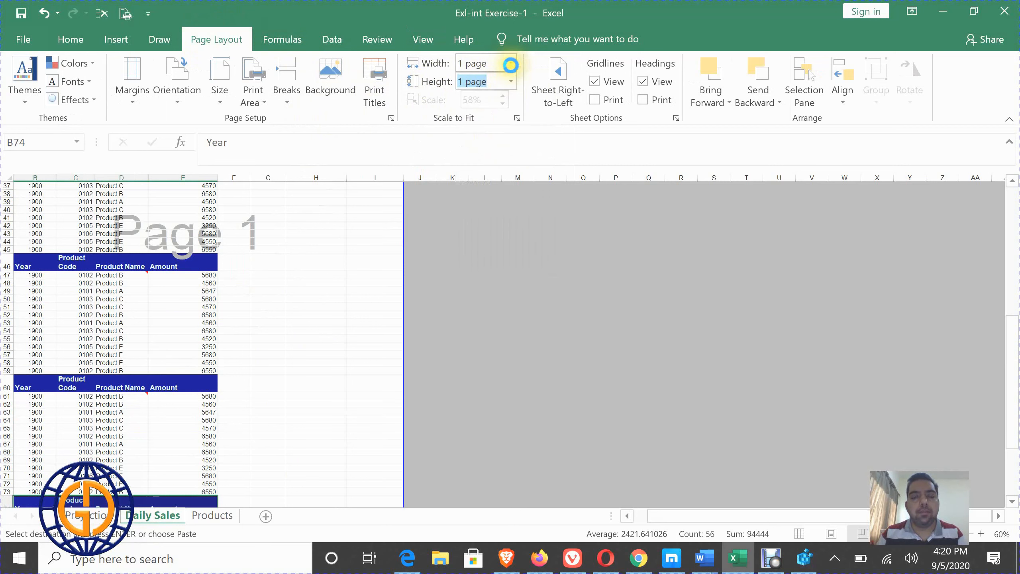
pyautogui.click(511, 63)
pyautogui.click(497, 95)
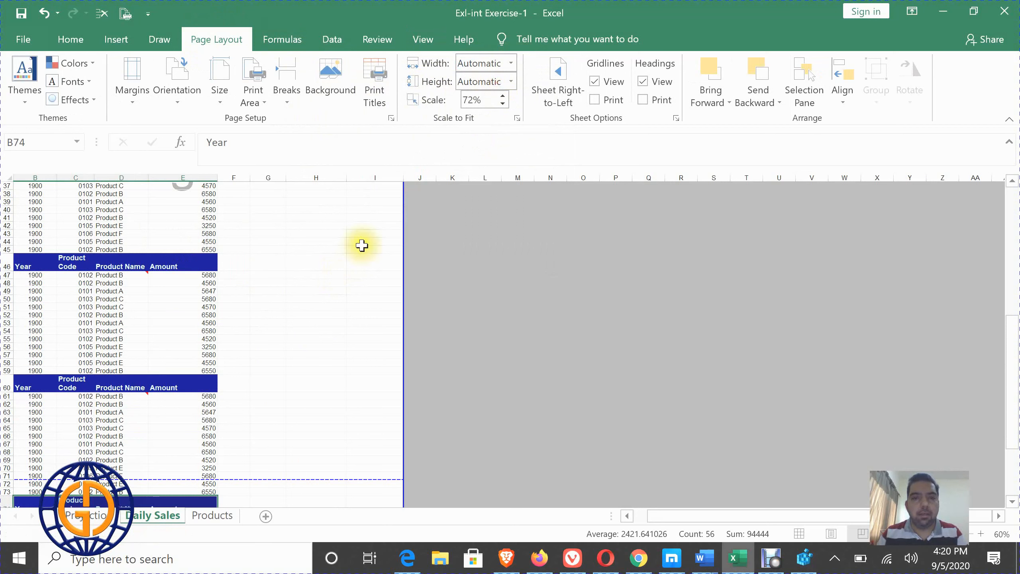
pyautogui.scroll(12, 292, 258)
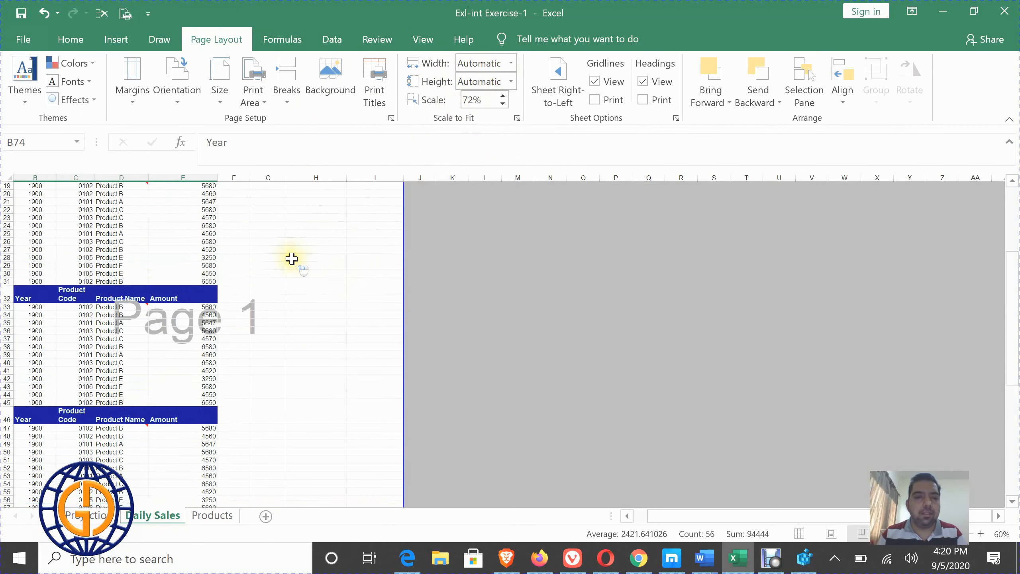
pyautogui.scroll(-20, 291, 258)
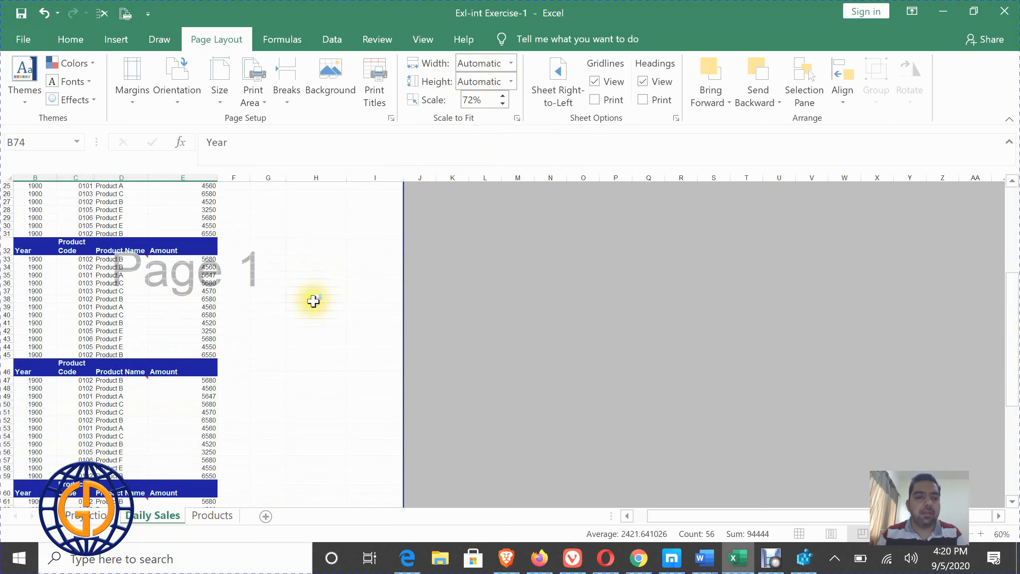
pyautogui.scroll(1, 313, 295)
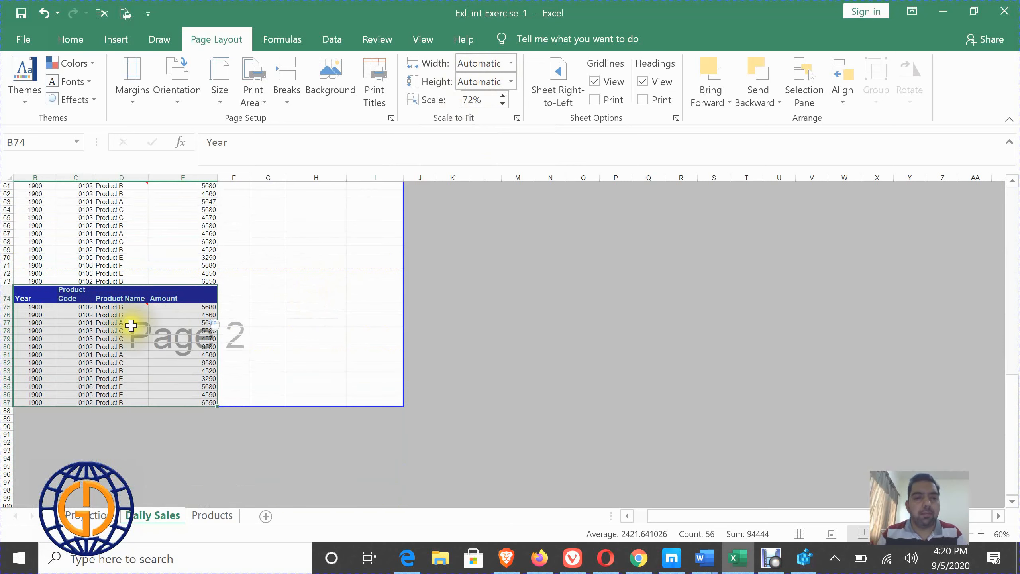
pyautogui.scroll(7, 257, 309)
pyautogui.scroll(4, 251, 309)
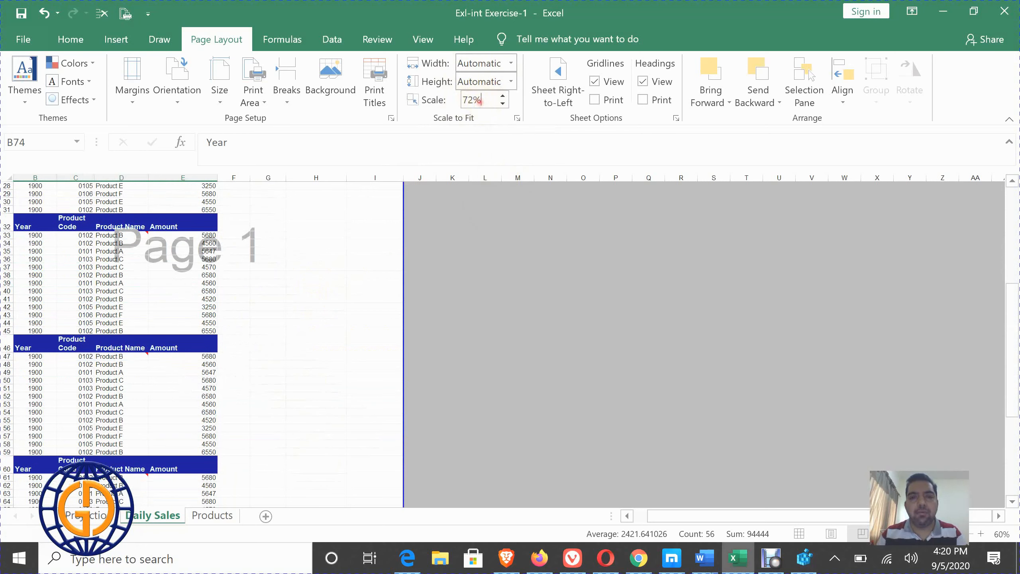
# Step: Set the Daily Sales sheet's print scale to 100% and inspect where its pages break
pyautogui.click(473, 101)
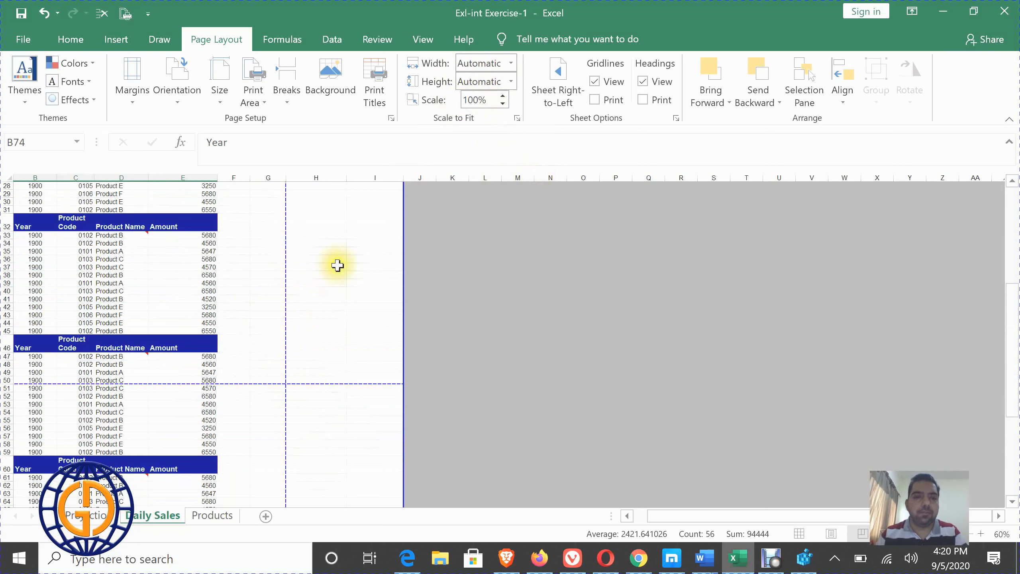
pyautogui.scroll(9, 244, 266)
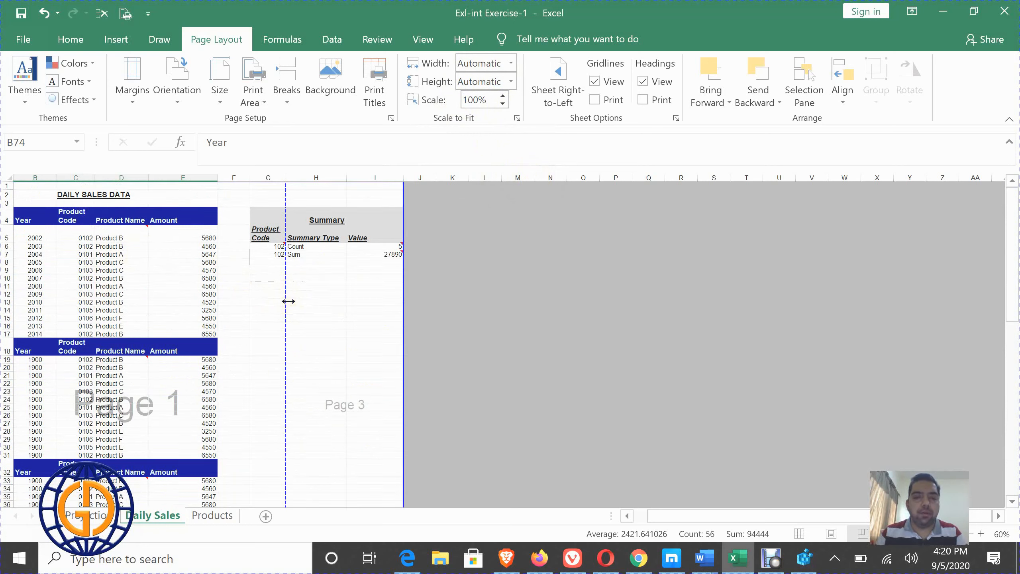
pyautogui.scroll(-12, 198, 262)
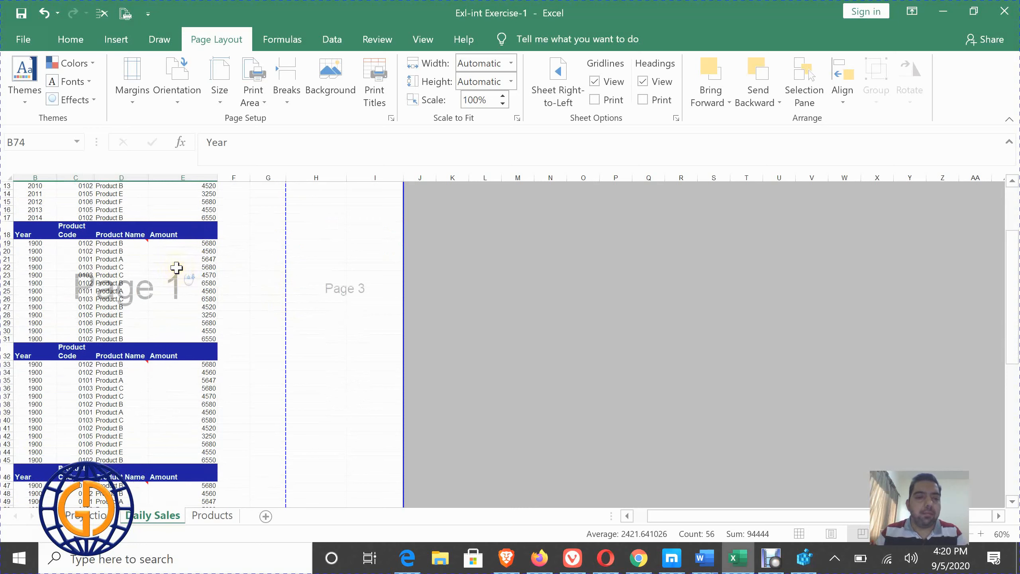
pyautogui.scroll(-10, 163, 308)
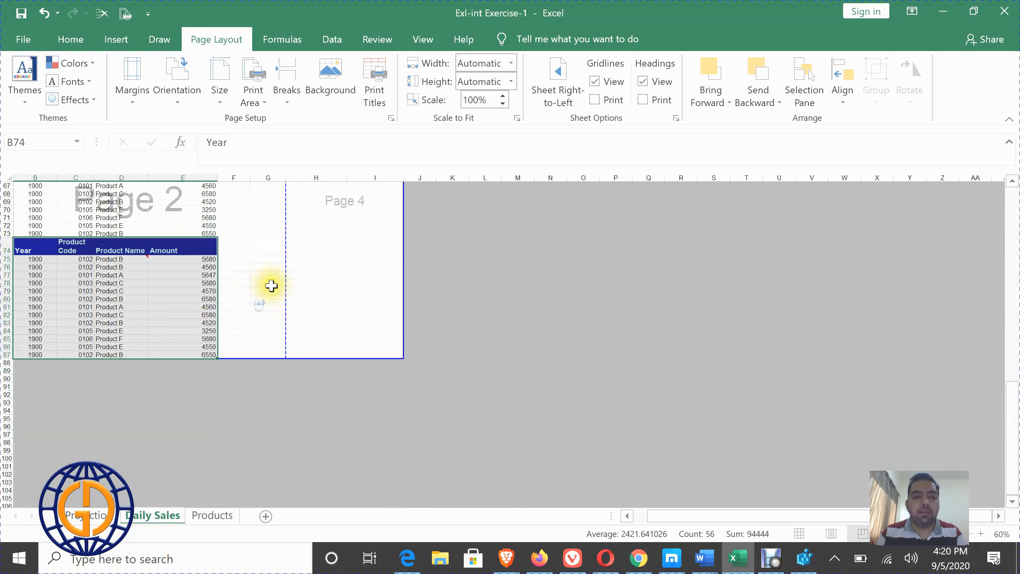
pyautogui.scroll(20, 279, 274)
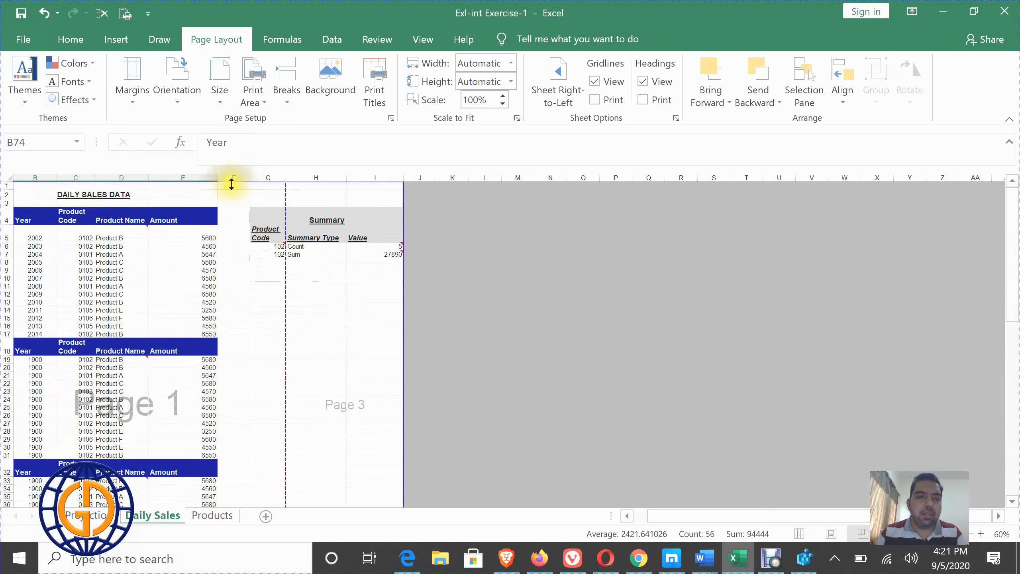
# Step: Narrow columns E, B and F of the Daily Sales sheet so more of the summary table moves toward page 1
pyautogui.moveTo(217, 180); pyautogui.dragTo(194, 187)
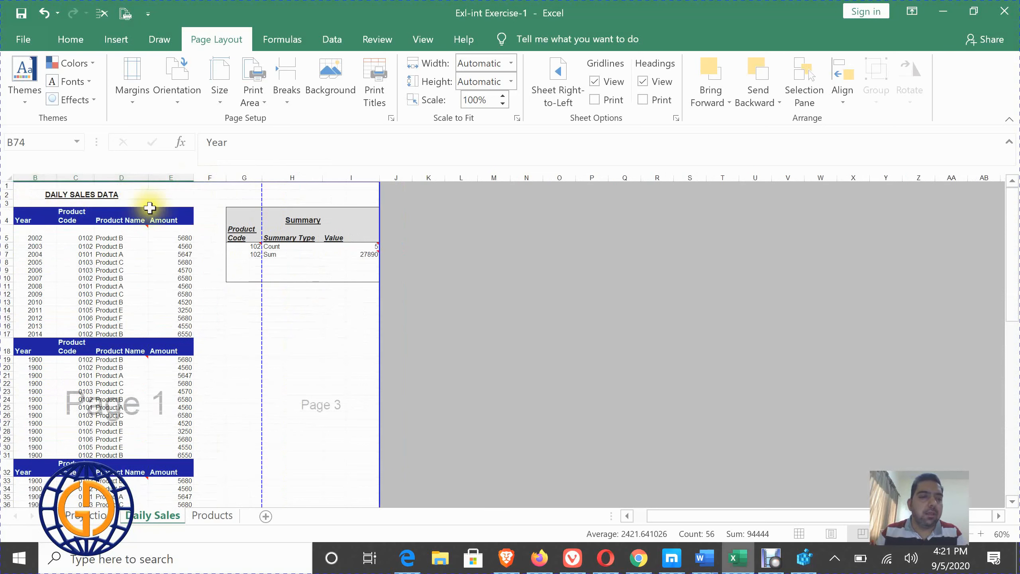
pyautogui.moveTo(57, 177); pyautogui.dragTo(42, 174)
pyautogui.moveTo(211, 181); pyautogui.dragTo(189, 186)
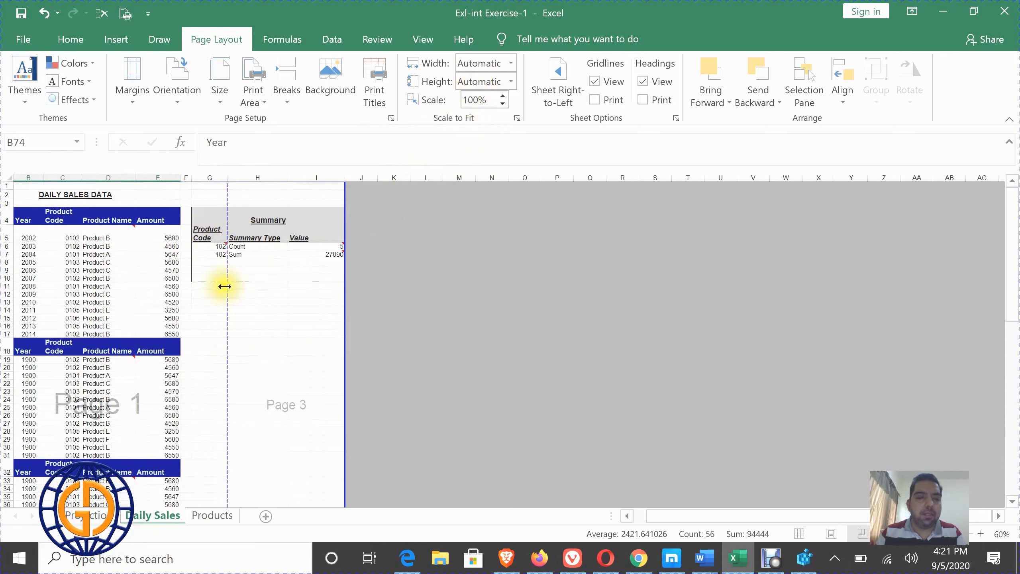
# Step: Move the vertical page break out to the edge of column I and check the page division down the sheet
pyautogui.moveTo(251, 286); pyautogui.dragTo(363, 271)
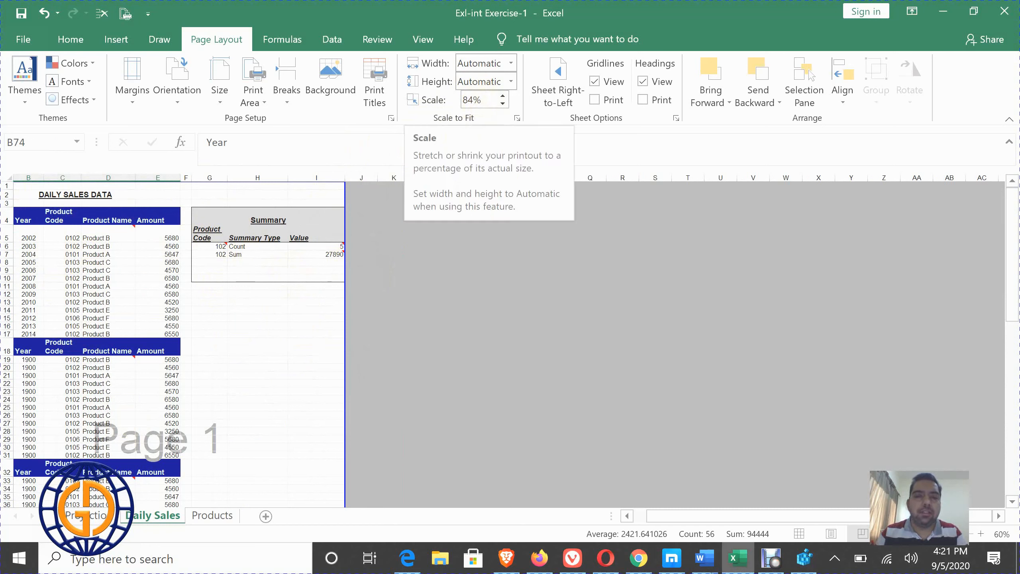
pyautogui.scroll(-6, 166, 292)
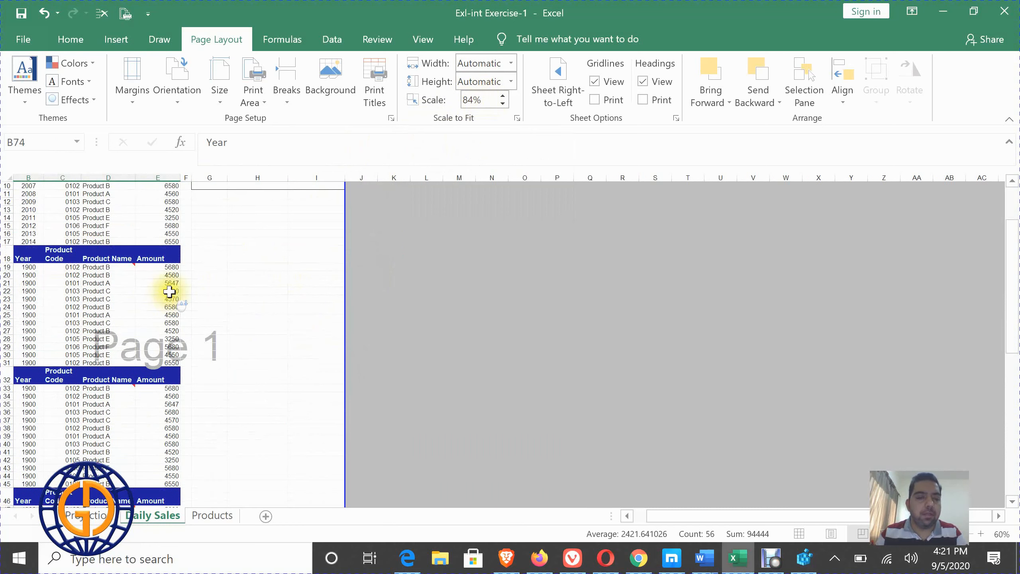
pyautogui.scroll(-14, 168, 292)
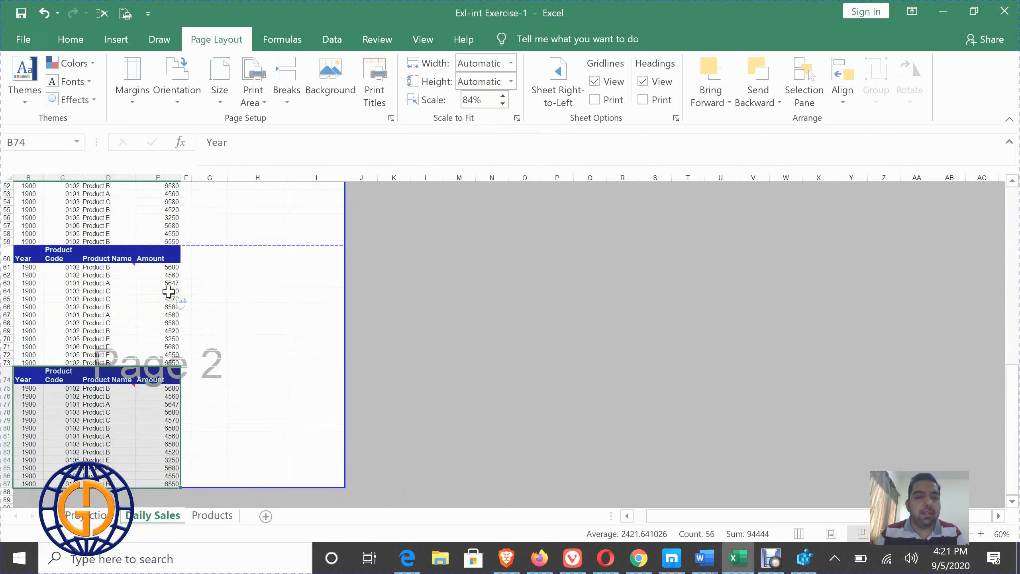
pyautogui.scroll(11, 176, 281)
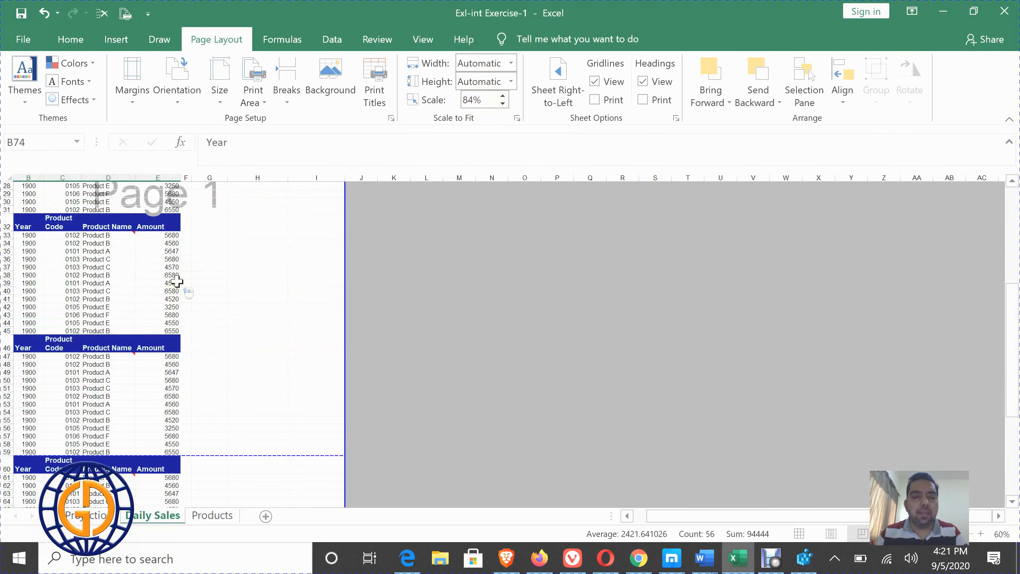
pyautogui.scroll(9, 202, 269)
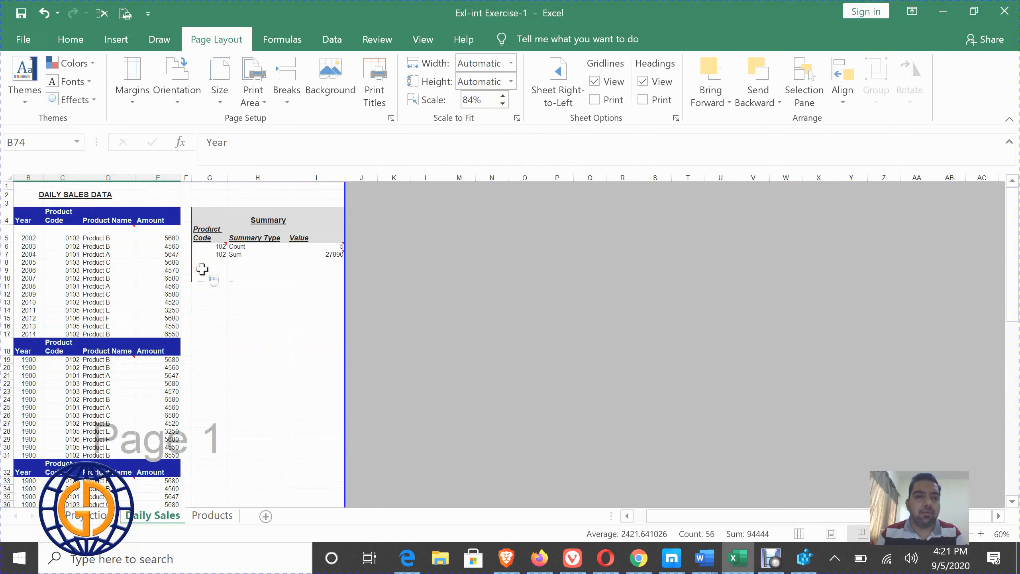
# Step: Undo the vertical page break move and review the page division again
pyautogui.click(108, 262)
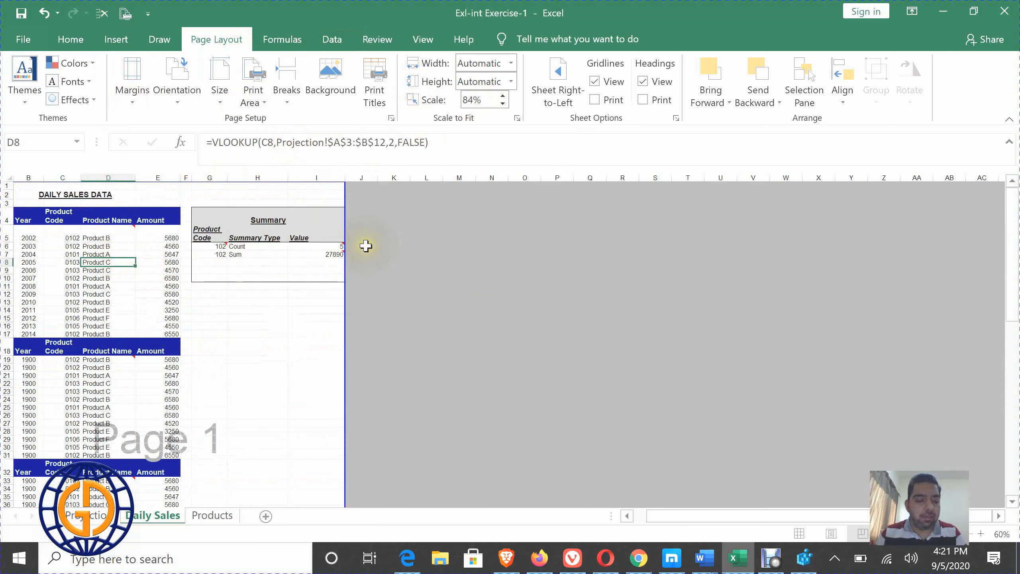
pyautogui.hotkey('ctrl', 'z')
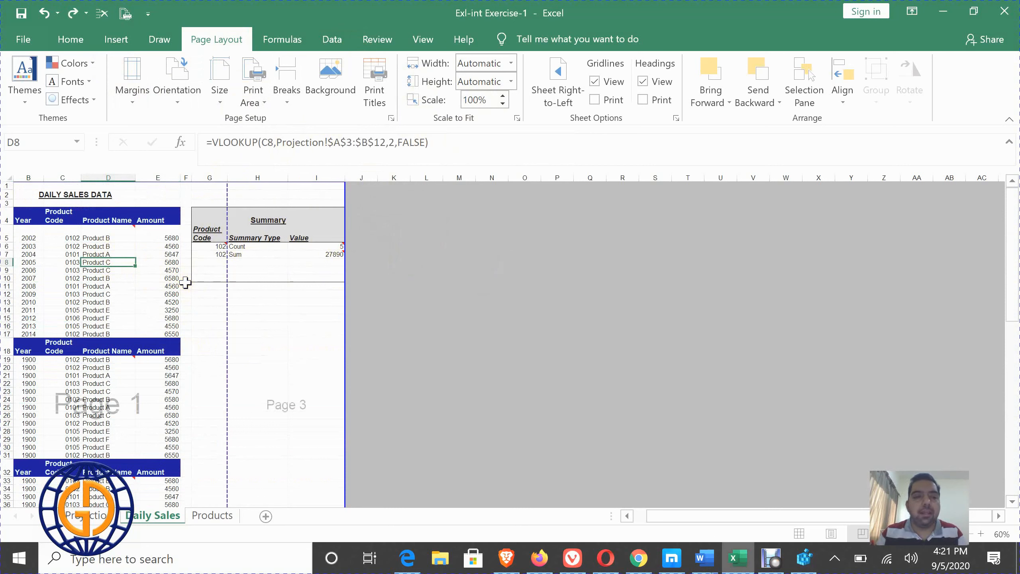
pyautogui.scroll(-3, 171, 278)
pyautogui.scroll(3, 167, 285)
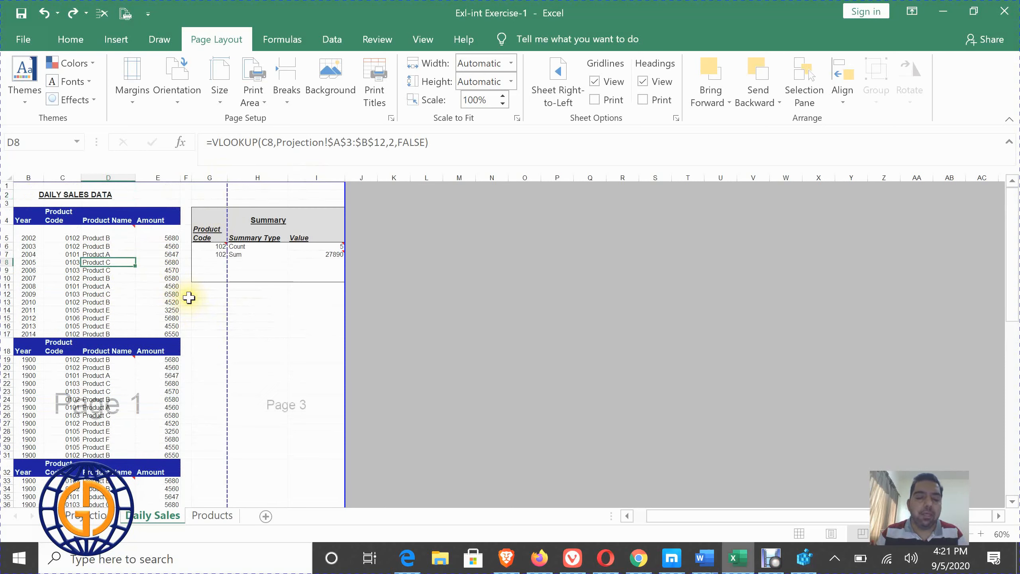
pyautogui.scroll(-8, 189, 297)
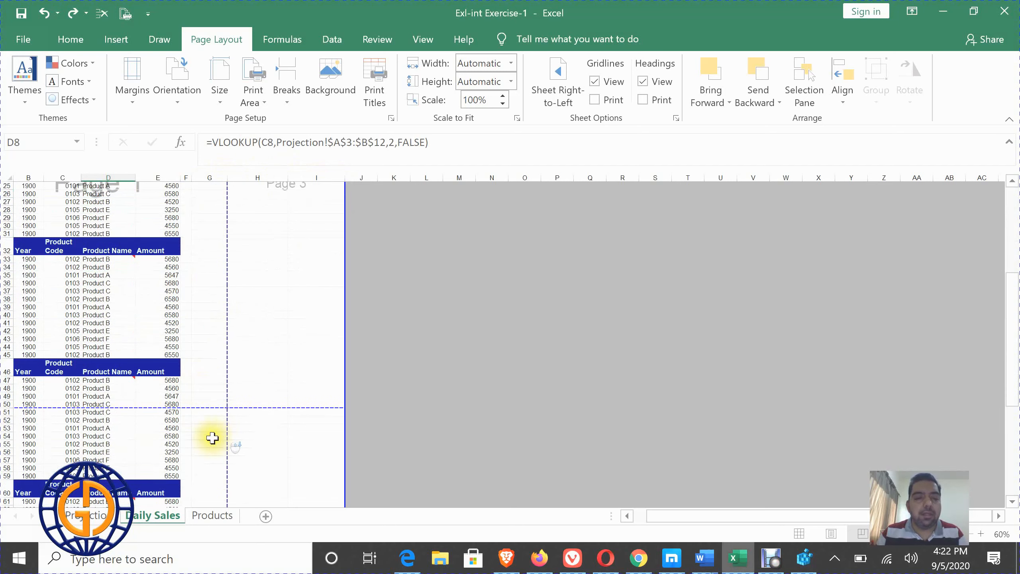
pyautogui.scroll(8, 207, 325)
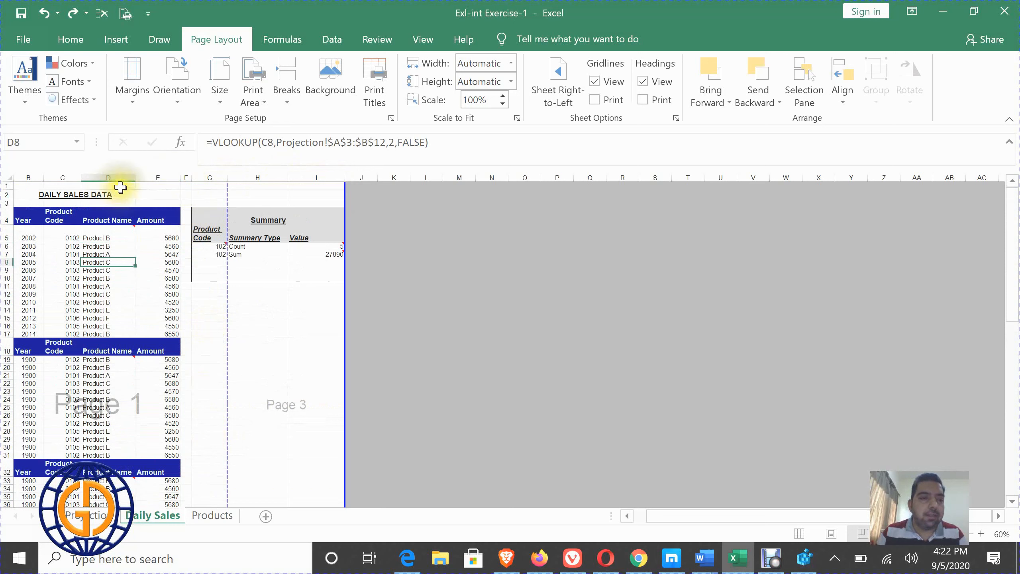
# Step: Narrow column D, move the vertical page break to the edge of column I, and check the resulting pages
pyautogui.moveTo(134, 176)
pyautogui.mouseDown()
pyautogui.moveTo(118, 172)
pyautogui.moveTo(140, 171)
pyautogui.moveTo(114, 175)
pyautogui.mouseUp()
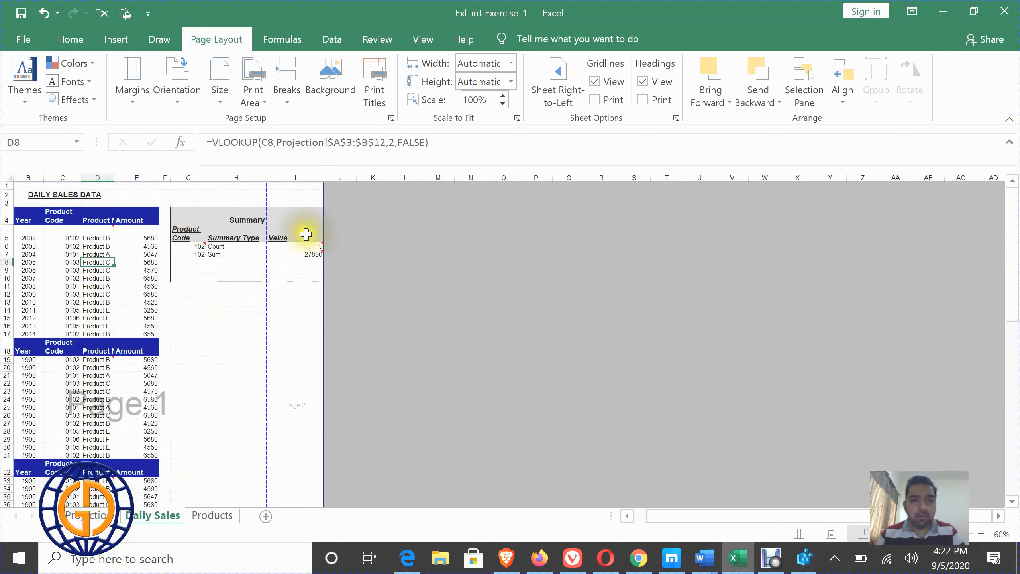
pyautogui.moveTo(263, 299); pyautogui.dragTo(319, 300)
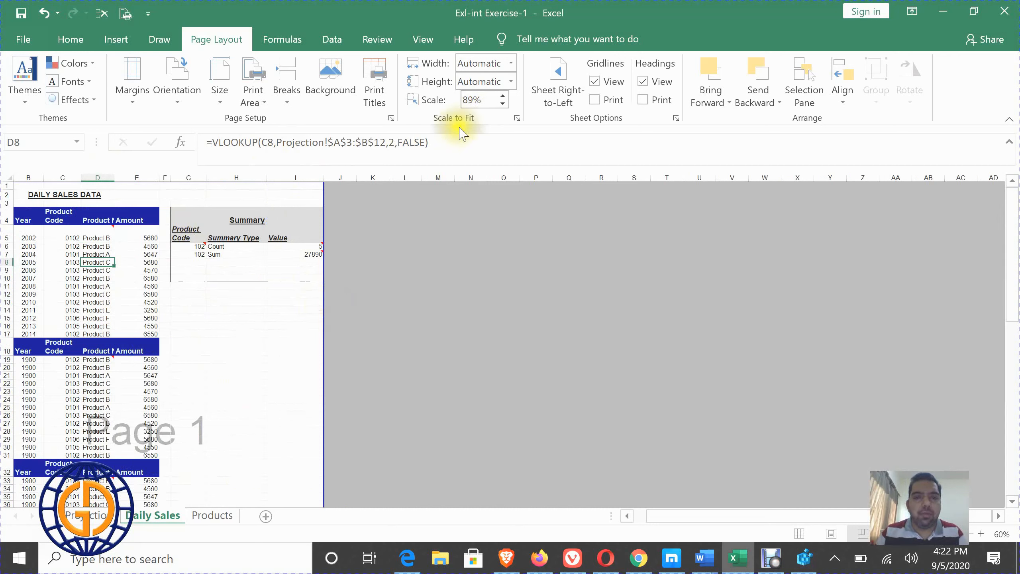
pyautogui.scroll(-9, 220, 325)
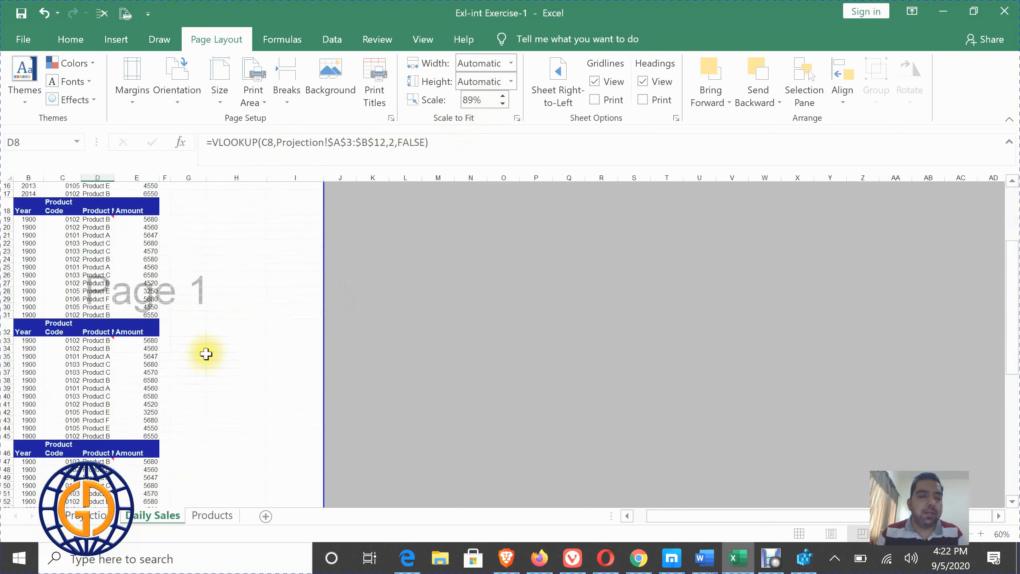
pyautogui.scroll(9, 205, 353)
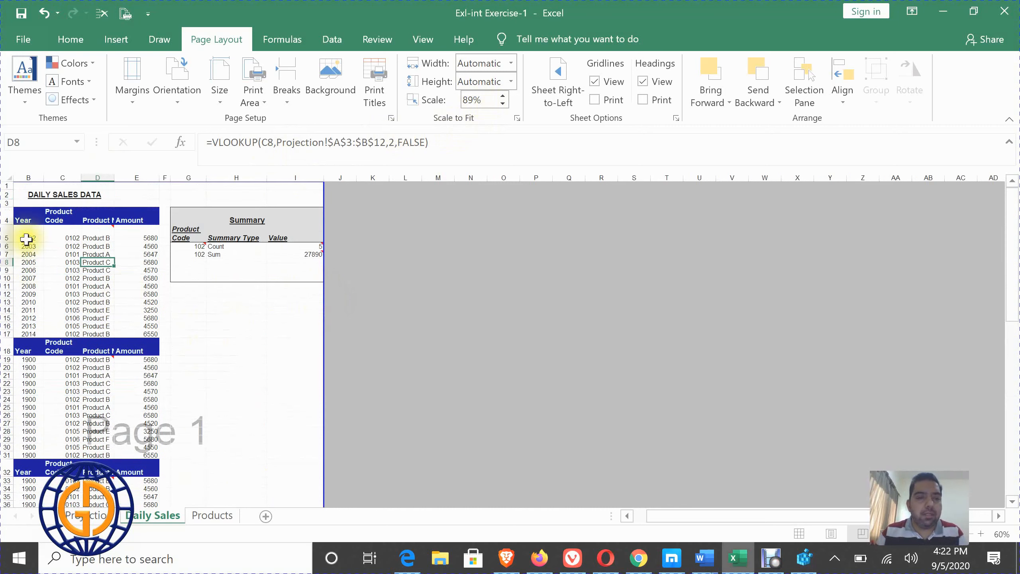
pyautogui.scroll(-16, 186, 303)
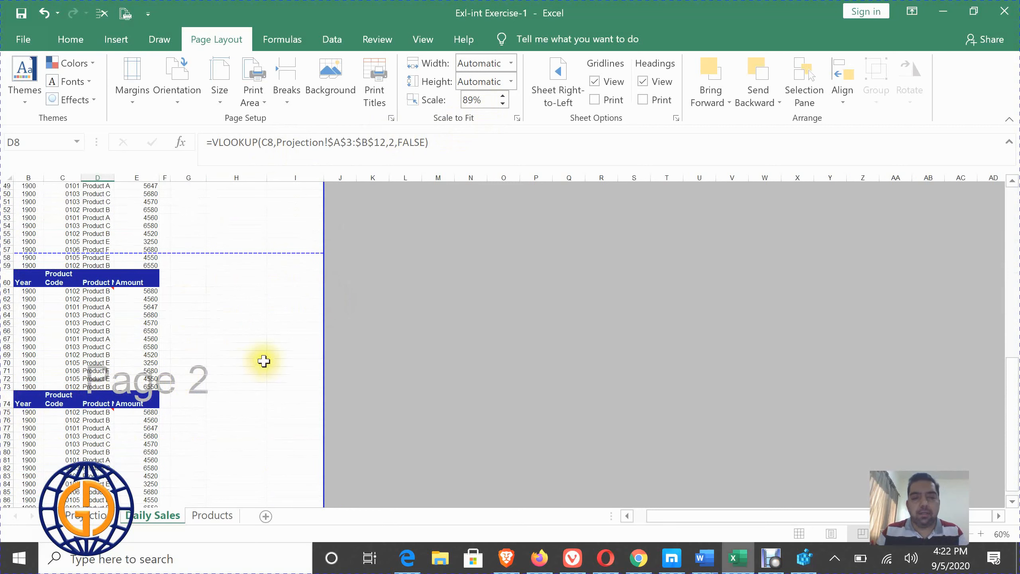
pyautogui.scroll(16, 264, 361)
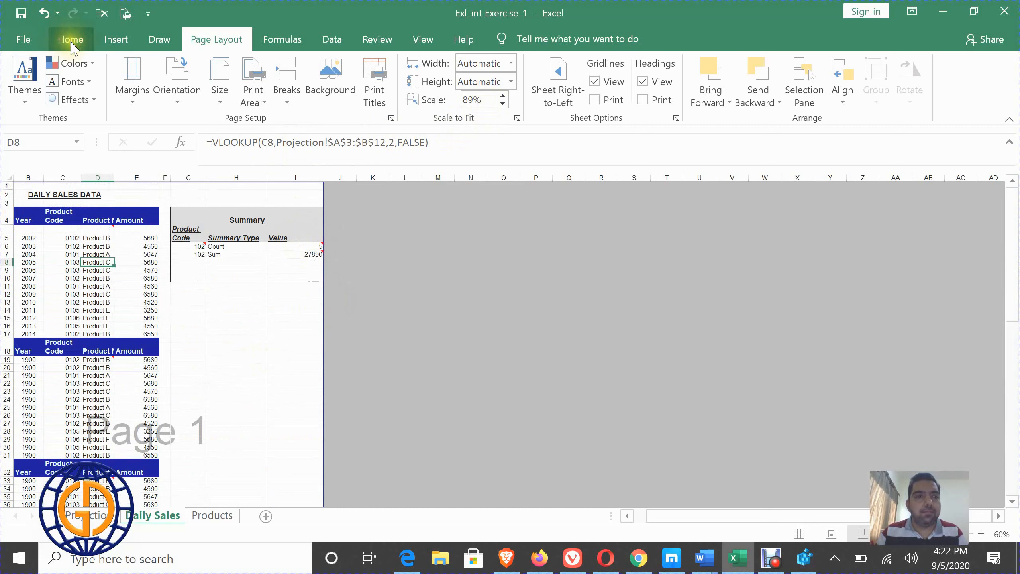
# Step: Return the Daily Sales sheet to Normal view
pyautogui.click(421, 40)
pyautogui.click(24, 84)
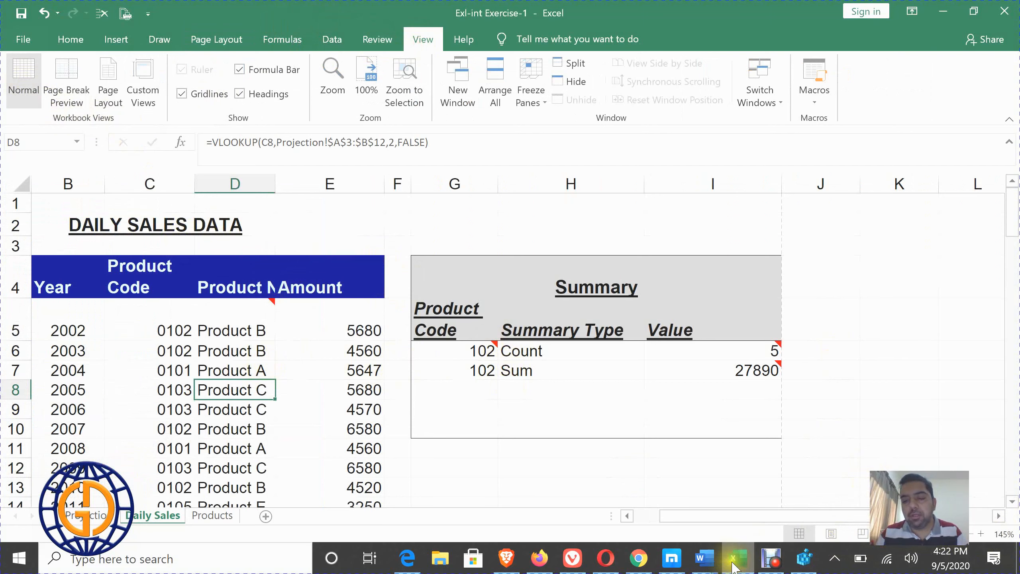
# Step: Switch to Word to check the TUTORIAL#10 topic outline, and return to the Excel workbook
pyautogui.click(704, 567)
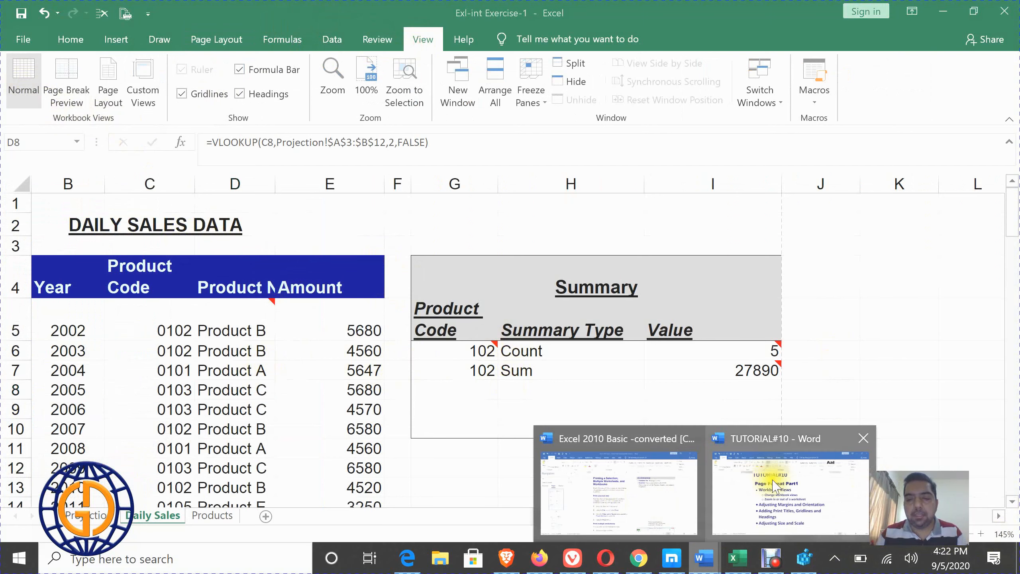
pyautogui.click(715, 496)
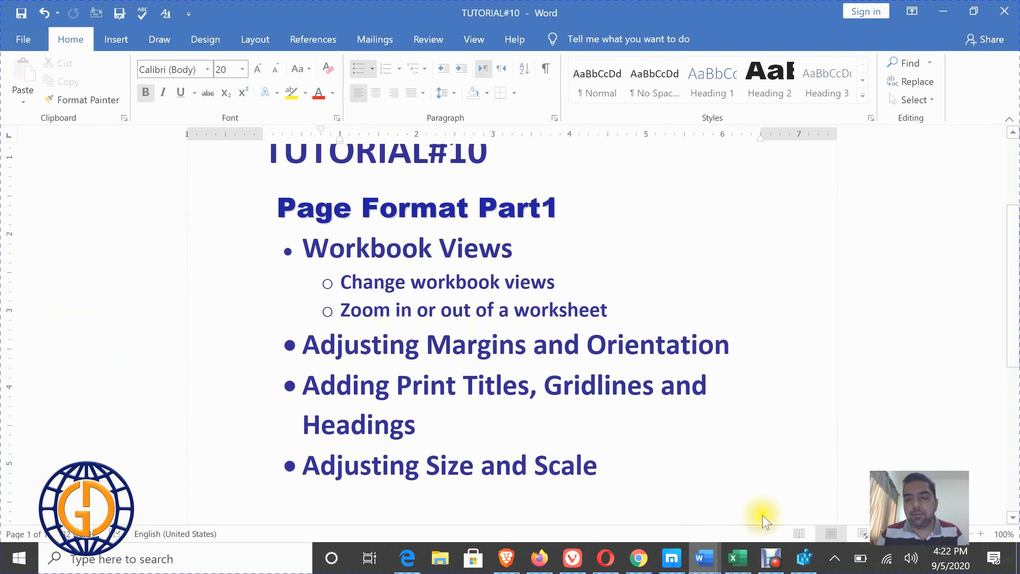
pyautogui.click(738, 565)
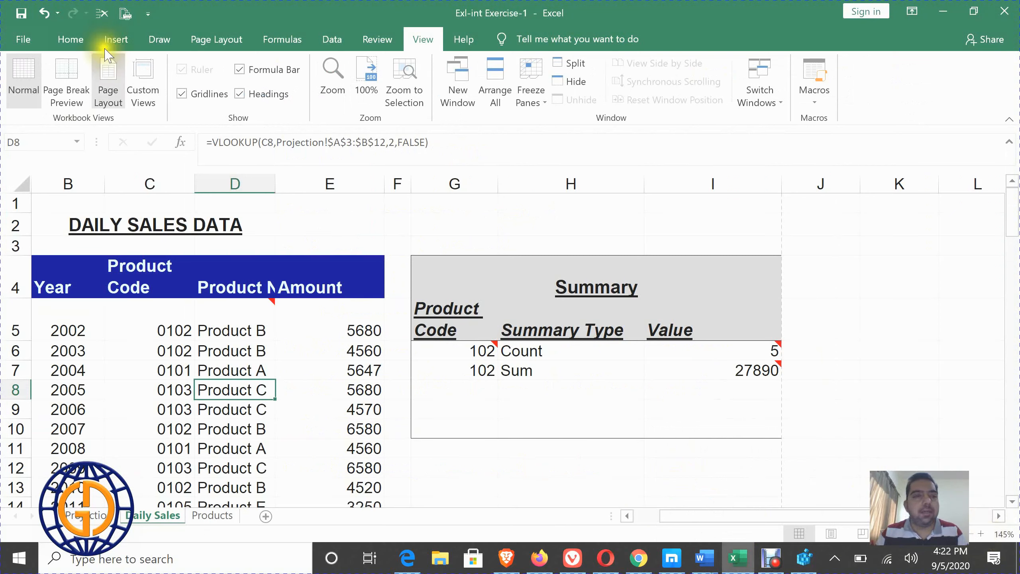
# Step: Zoom the Daily Sales worksheet in to 240% and view the top of the sales table
pyautogui.click(80, 44)
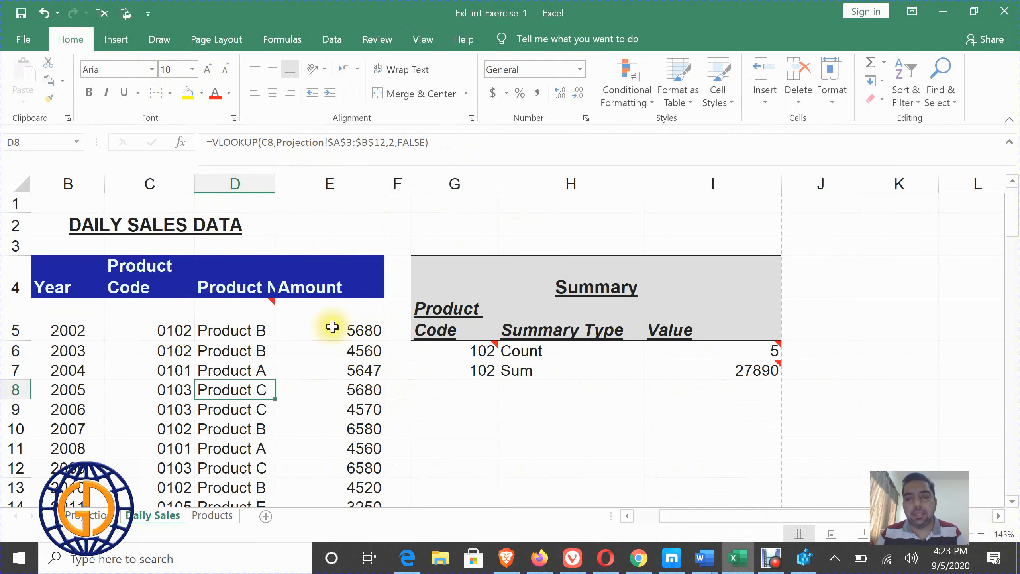
pyautogui.click(981, 533)
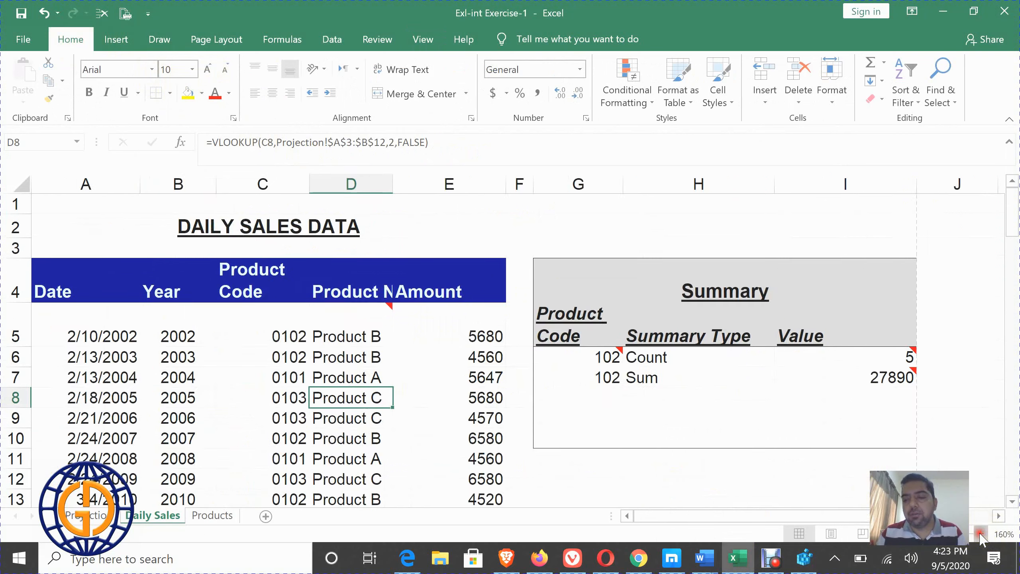
pyautogui.click(981, 534)
pyautogui.click(981, 534)
pyautogui.click(981, 534)
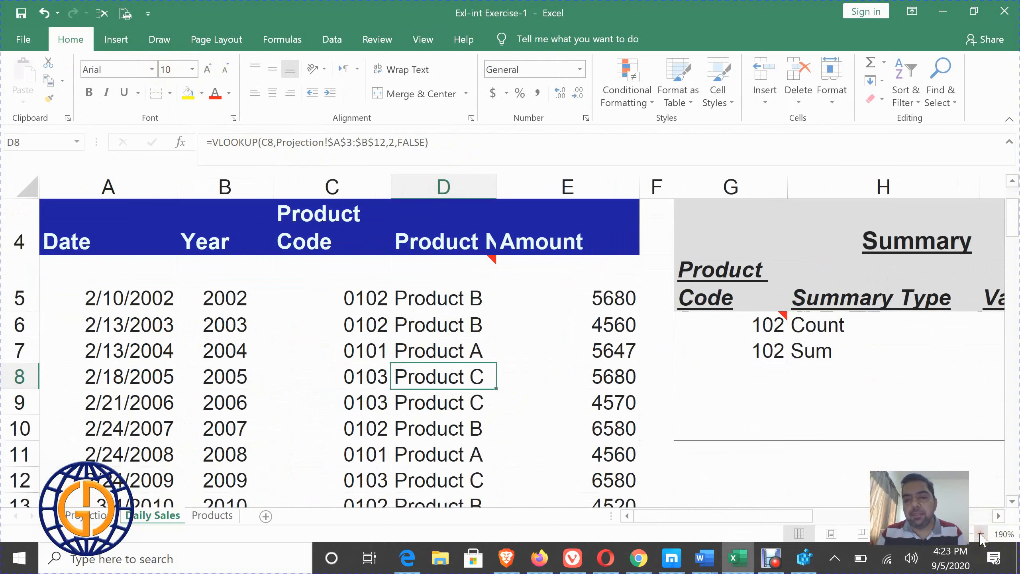
pyautogui.click(981, 534)
pyautogui.click(980, 534)
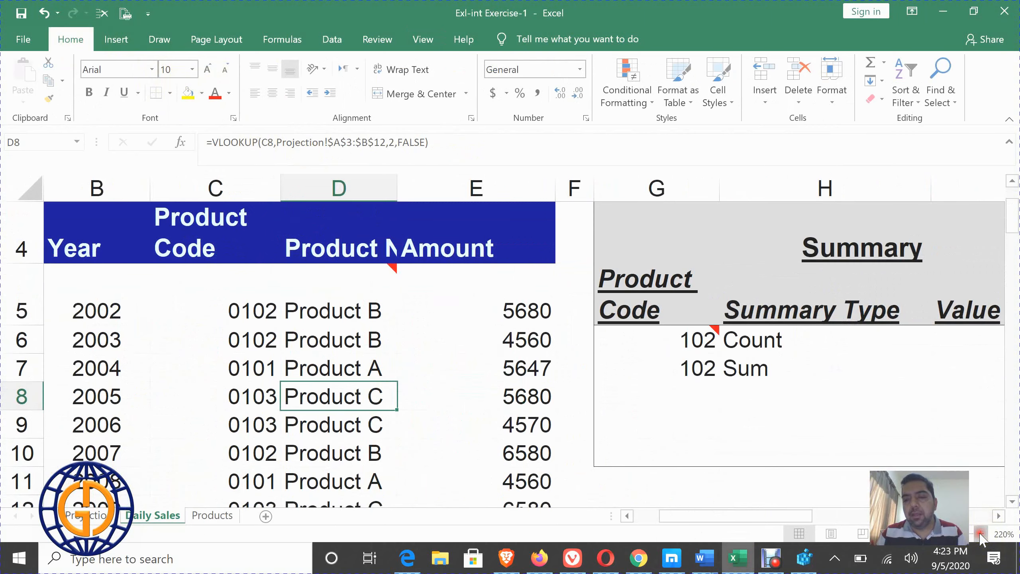
pyautogui.click(981, 533)
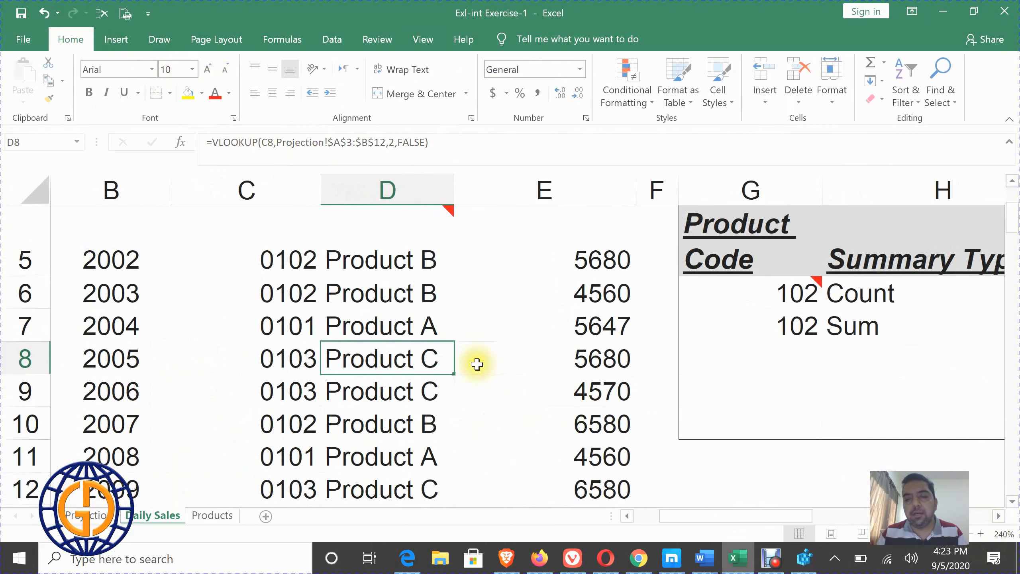
pyautogui.scroll(2, 477, 365)
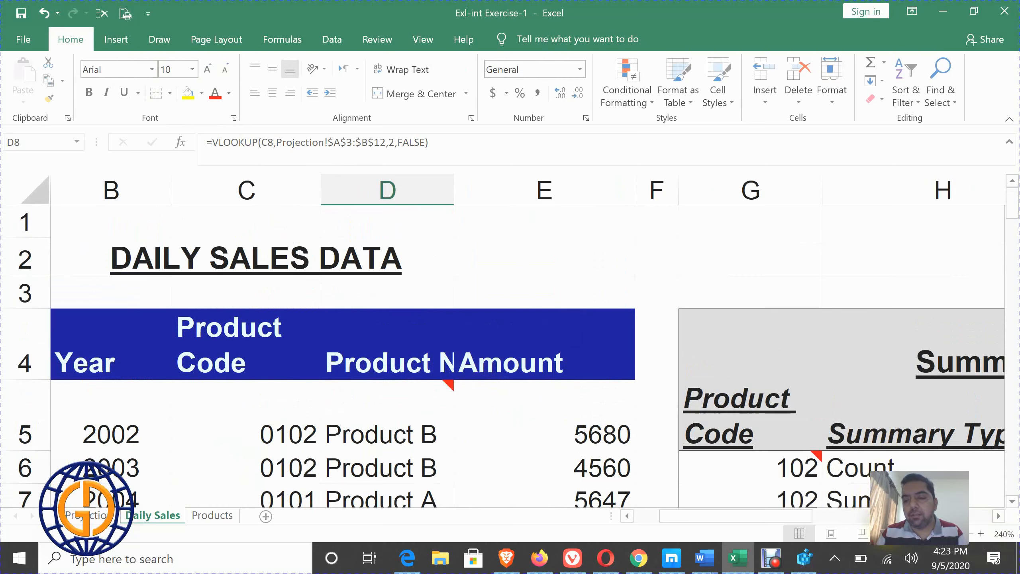
# Step: Zoom the Daily Sales worksheet out to 130%
pyautogui.click(882, 534)
pyautogui.click(882, 534)
pyautogui.click(882, 534)
pyautogui.click(882, 534)
pyautogui.click(882, 534)
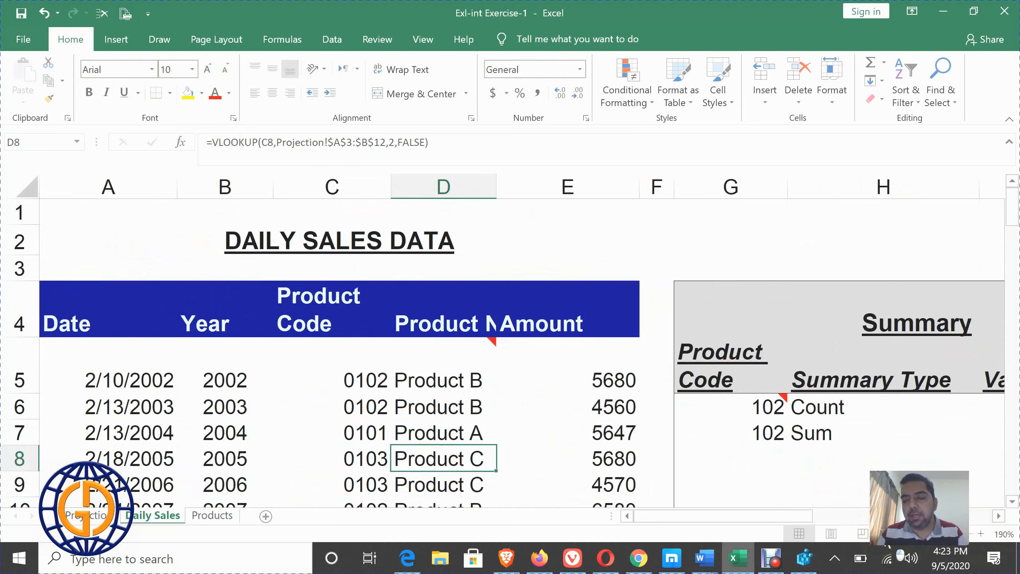
pyautogui.click(882, 534)
pyautogui.click(882, 534)
pyautogui.click(882, 534)
pyautogui.click(882, 534)
pyautogui.click(882, 533)
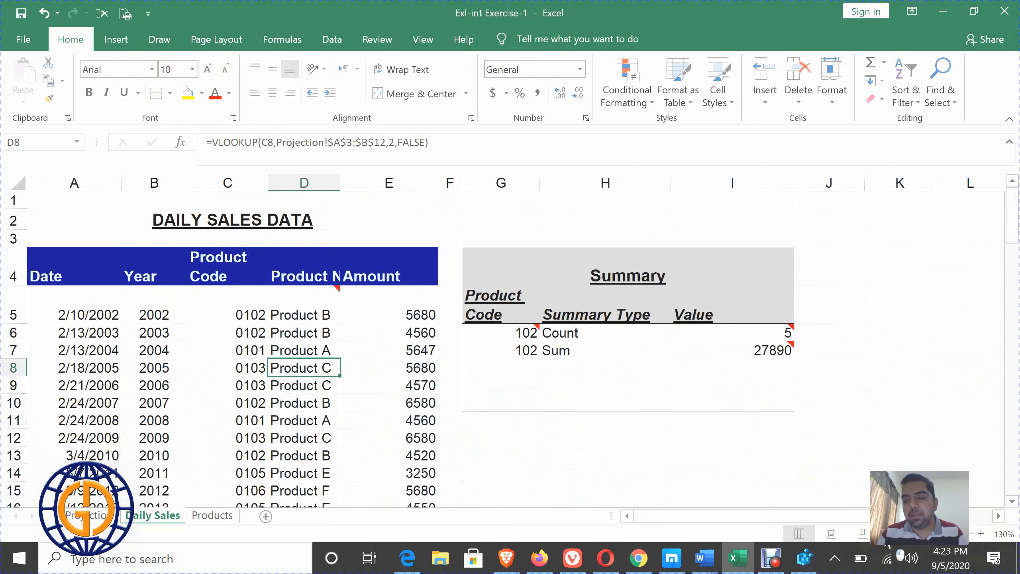
# Step: Zoom the Daily Sales worksheet out to 40%
pyautogui.click(882, 534)
pyautogui.click(882, 534)
pyautogui.click(882, 534)
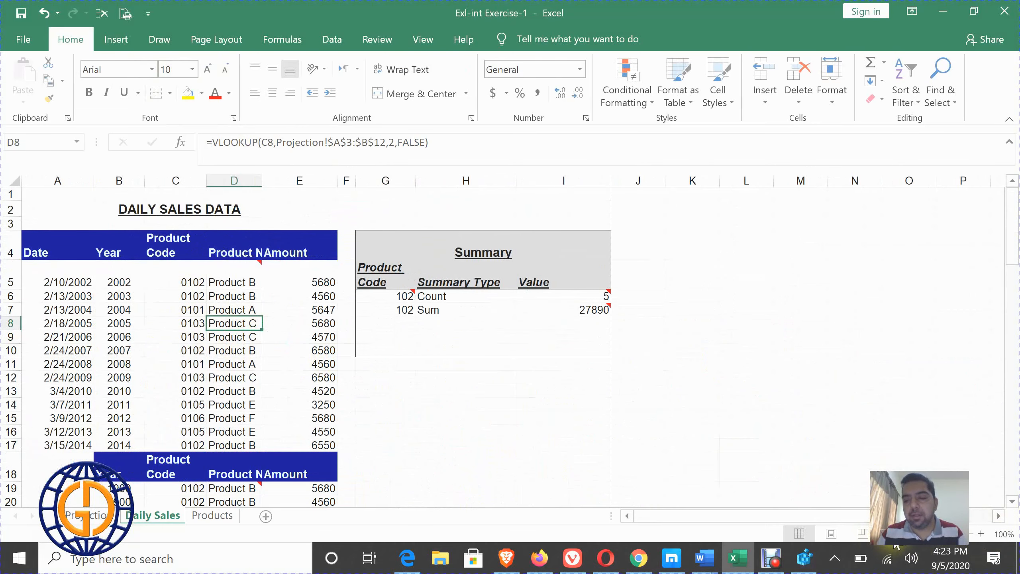
pyautogui.click(882, 533)
pyautogui.click(882, 533)
pyautogui.click(882, 533)
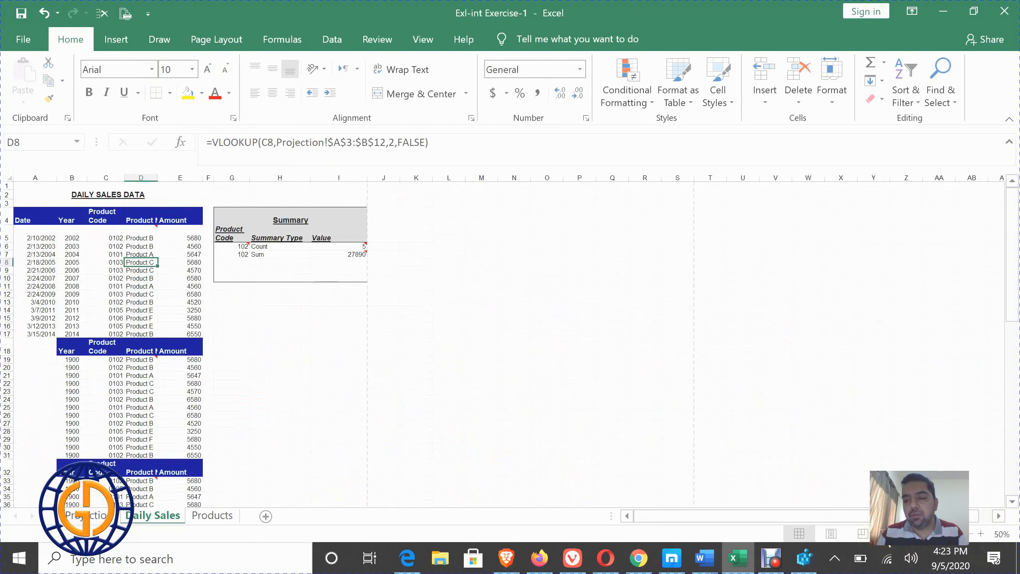
pyautogui.click(883, 533)
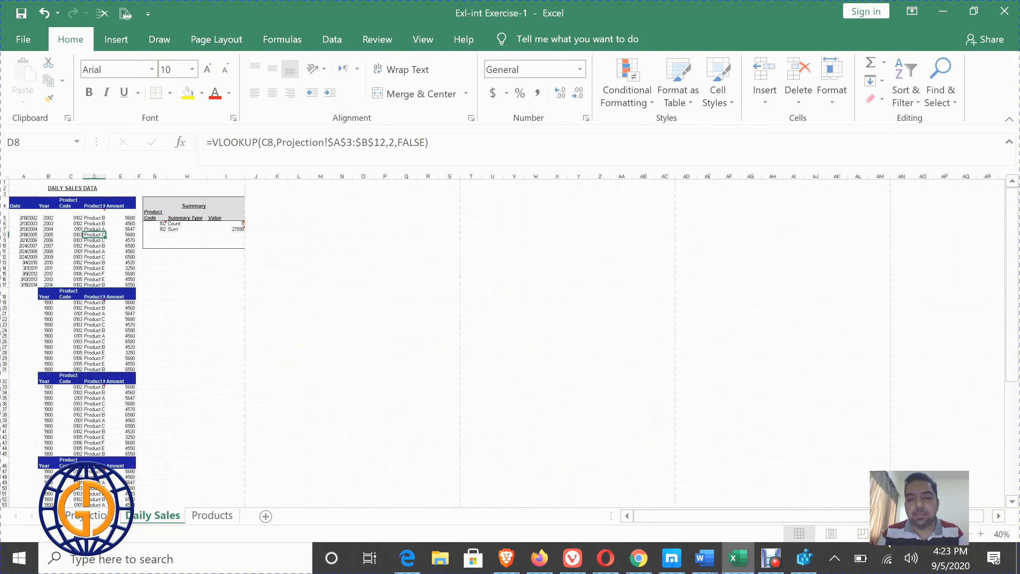
# Step: Zoom the Daily Sales worksheet in to 180% and show the top of the sales table
pyautogui.click(980, 533)
pyautogui.click(981, 533)
pyautogui.click(980, 533)
pyautogui.click(980, 534)
pyautogui.click(980, 533)
pyautogui.click(980, 533)
pyautogui.click(980, 534)
pyautogui.click(980, 534)
pyautogui.click(980, 533)
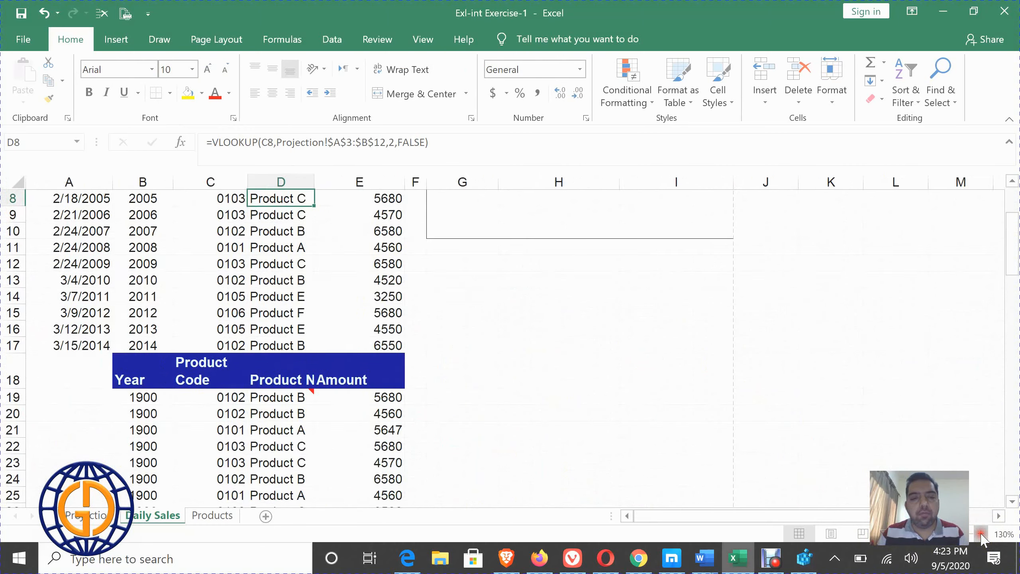
pyautogui.click(981, 533)
pyautogui.click(980, 534)
pyautogui.click(981, 534)
pyautogui.click(981, 533)
pyautogui.click(981, 534)
pyautogui.scroll(3, 755, 450)
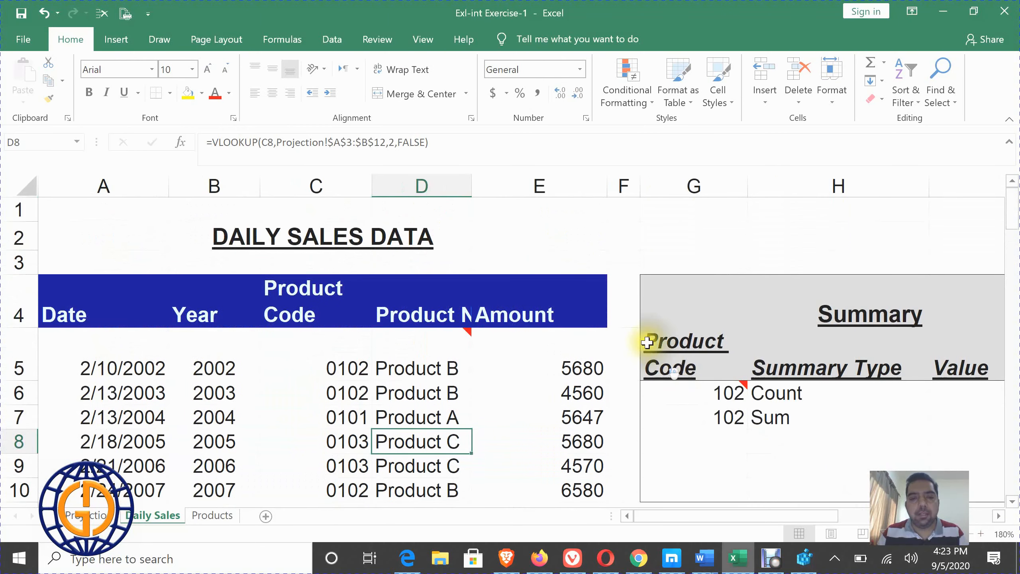
# Step: View Daily Sales in Page Break Preview and Page Layout view, and return the sheet to Normal view
pyautogui.click(863, 533)
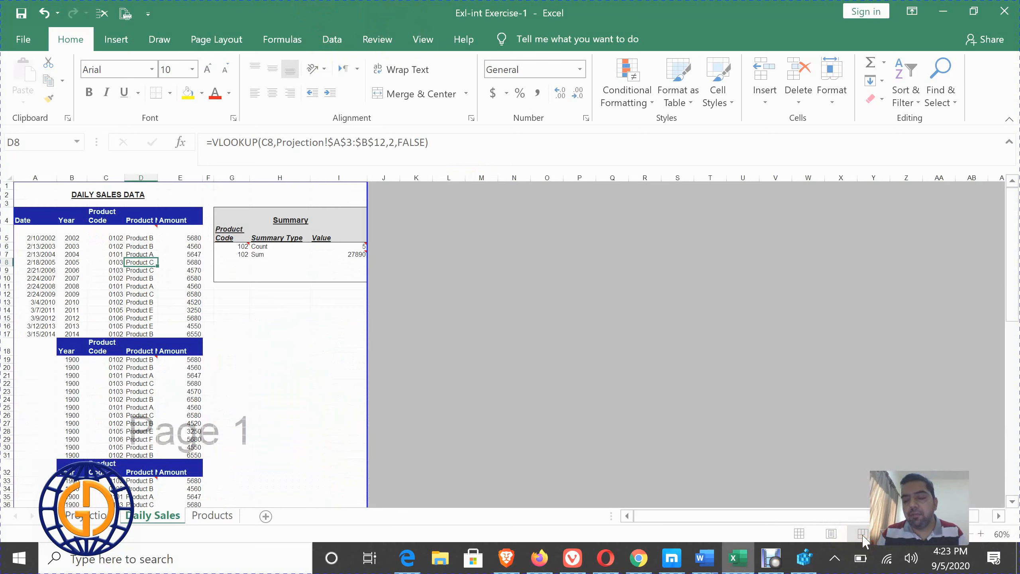
pyautogui.click(832, 536)
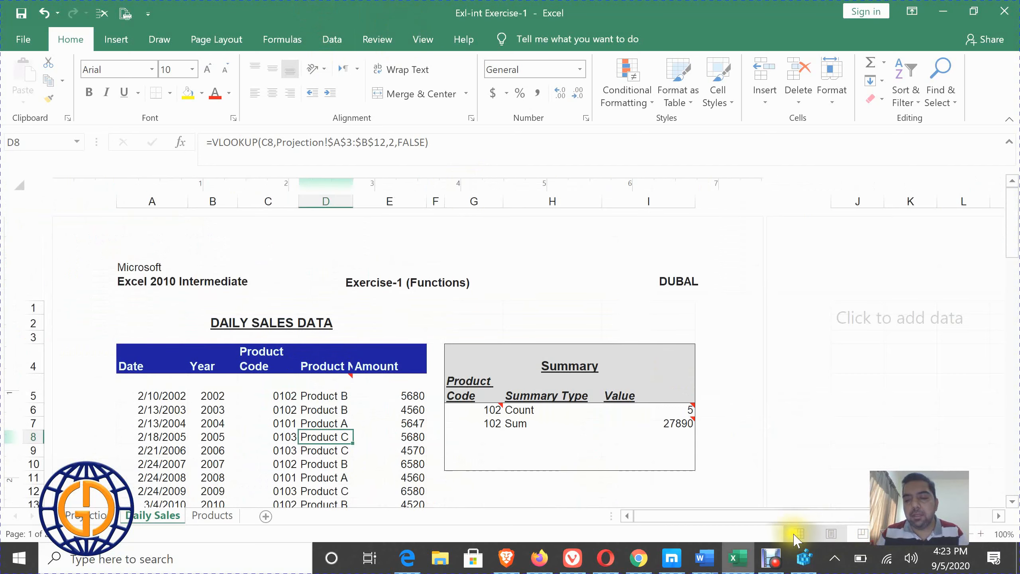
pyautogui.click(798, 535)
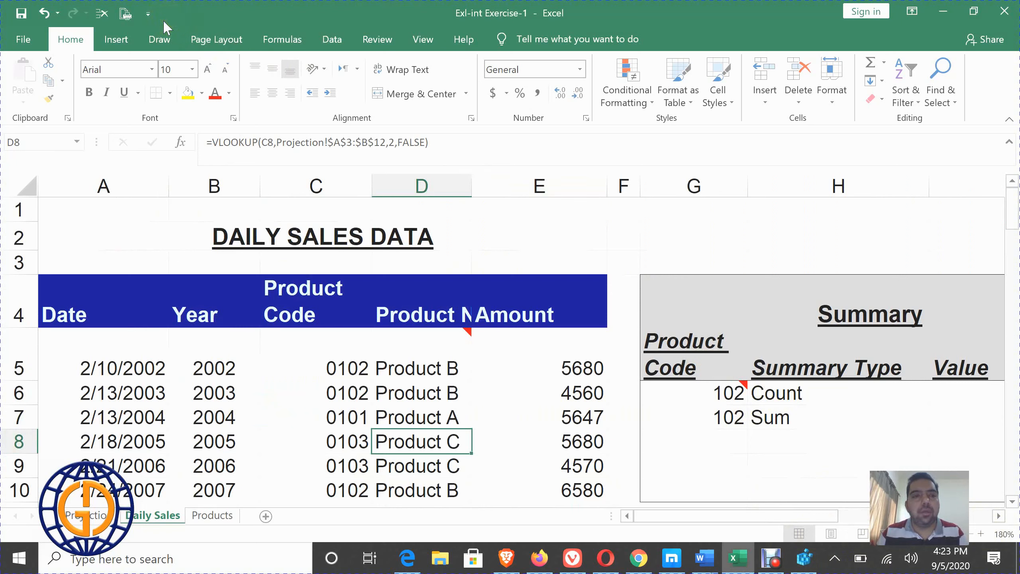
pyautogui.click(420, 39)
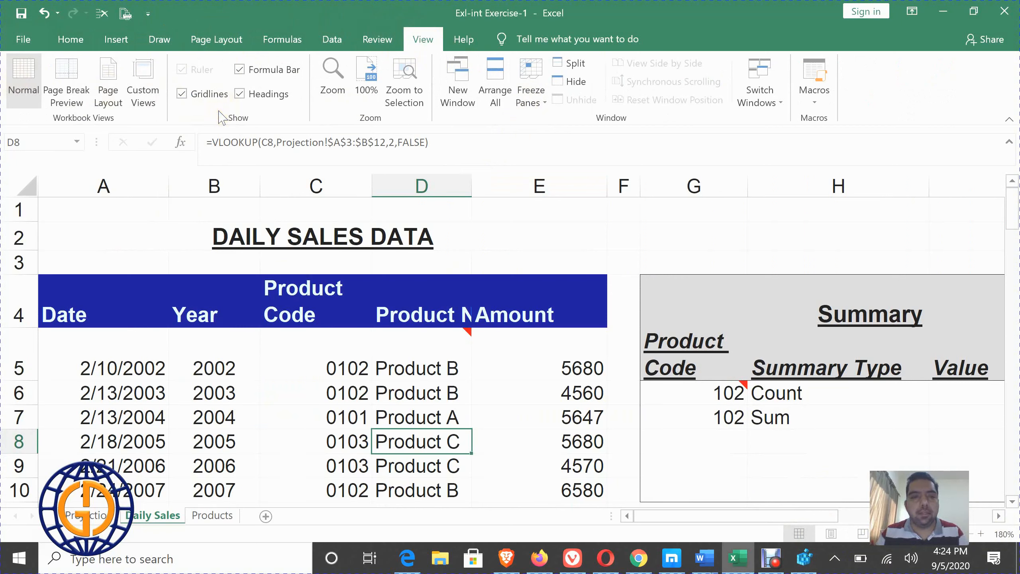
pyautogui.click(70, 39)
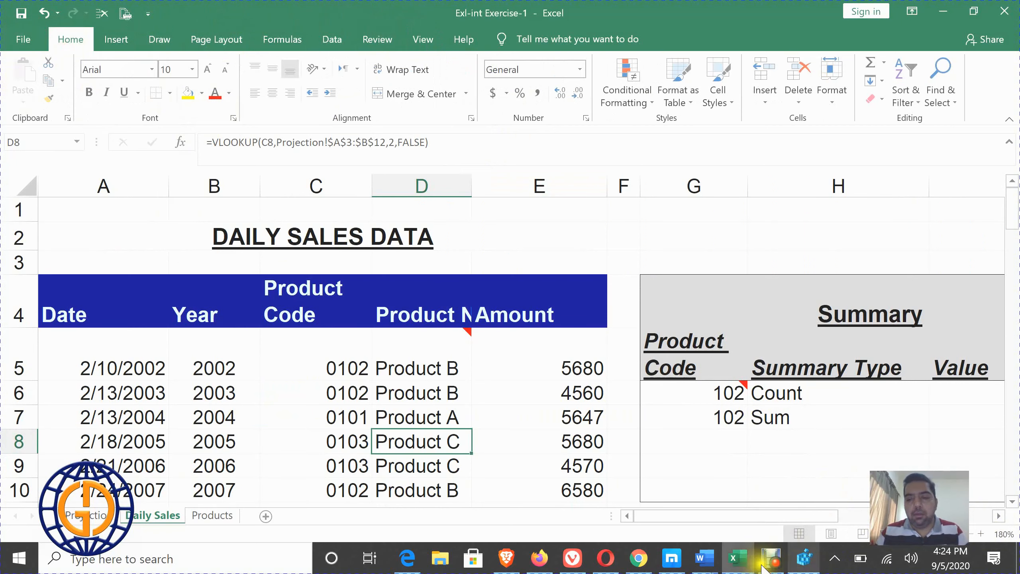
# Step: Switch to the TUTORIAL#10 document in Word to check the next topic, and return to the Excel workbook
pyautogui.click(711, 569)
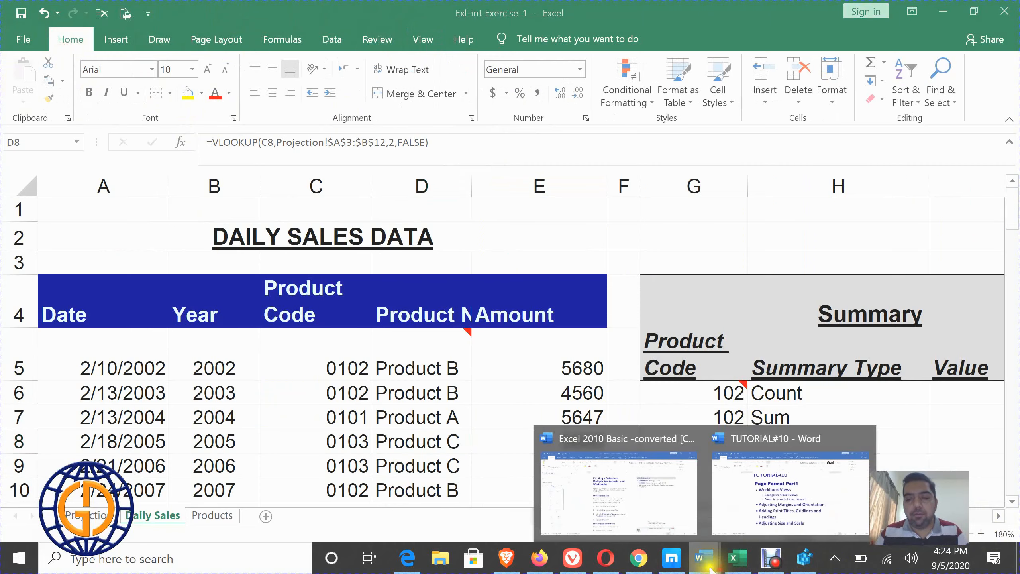
pyautogui.click(743, 496)
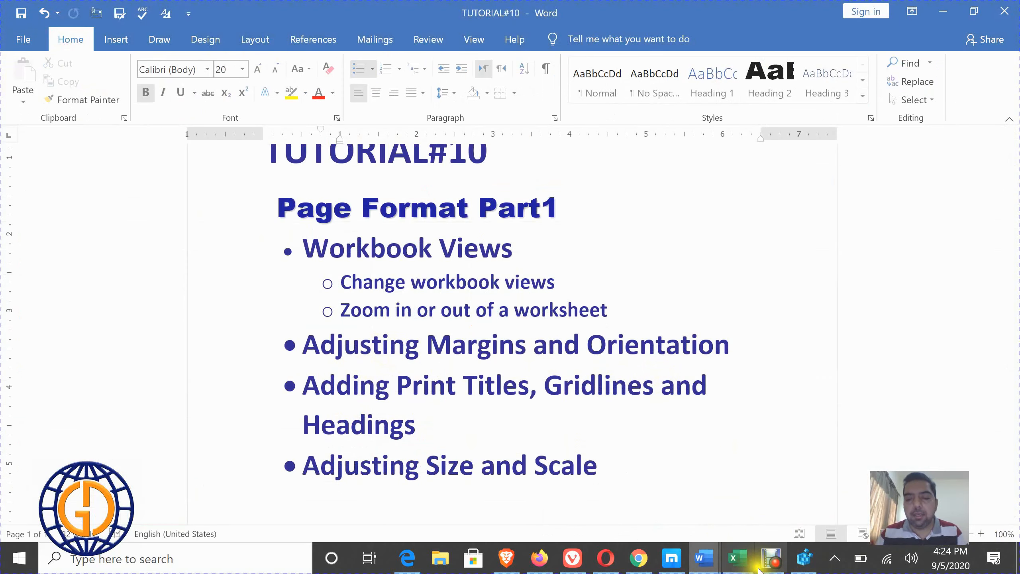
pyautogui.moveTo(744, 567)
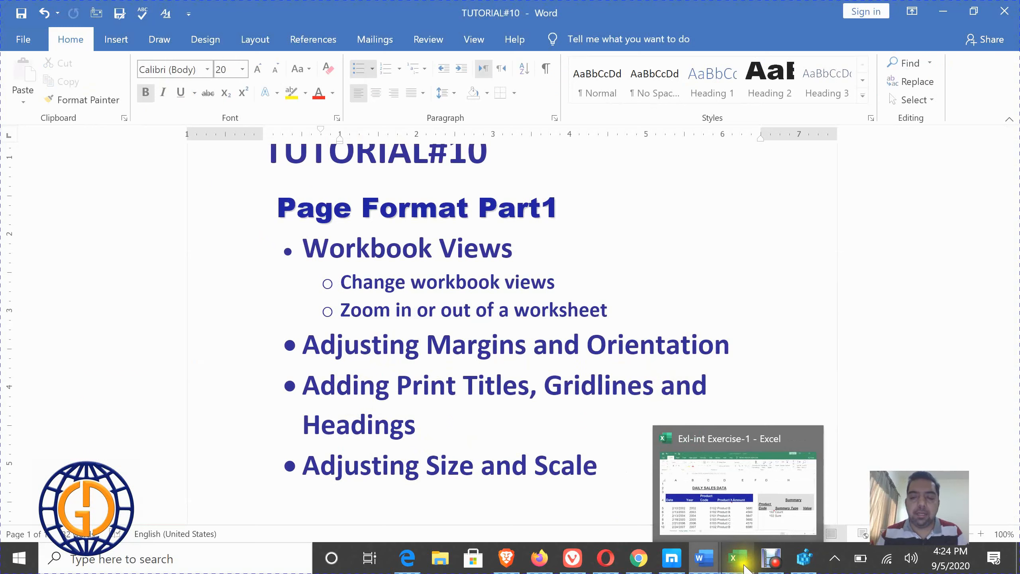
pyautogui.click(687, 462)
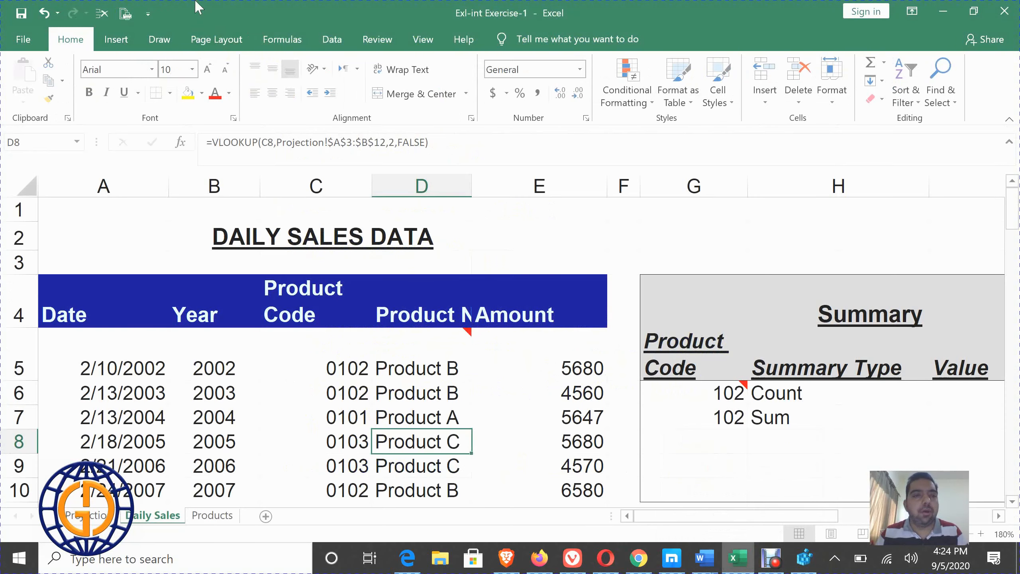
# Step: Apply the Custom Margins preset to the Daily Sales sheet and select cell E2
pyautogui.click(224, 45)
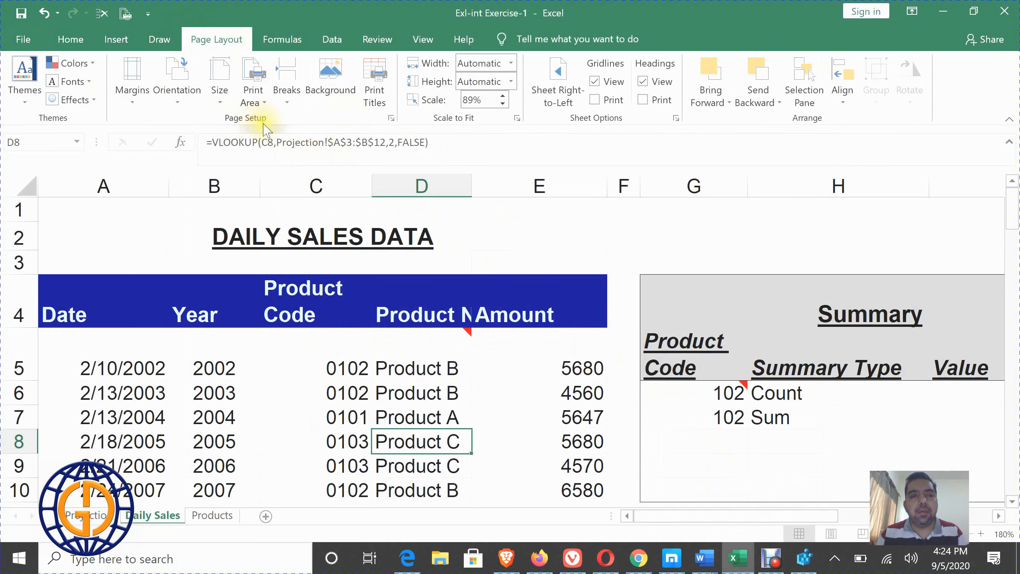
pyautogui.click(138, 101)
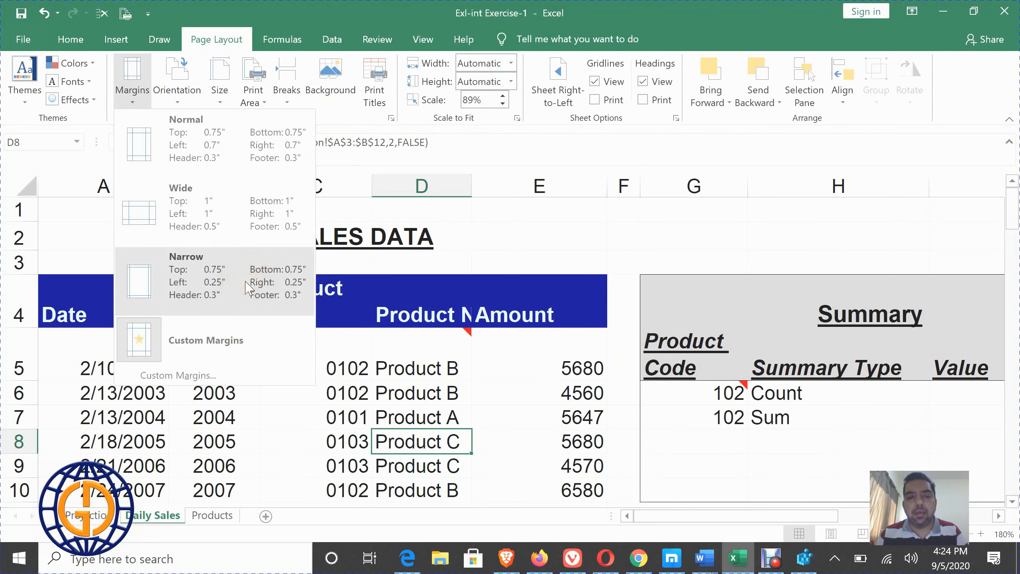
pyautogui.click(228, 339)
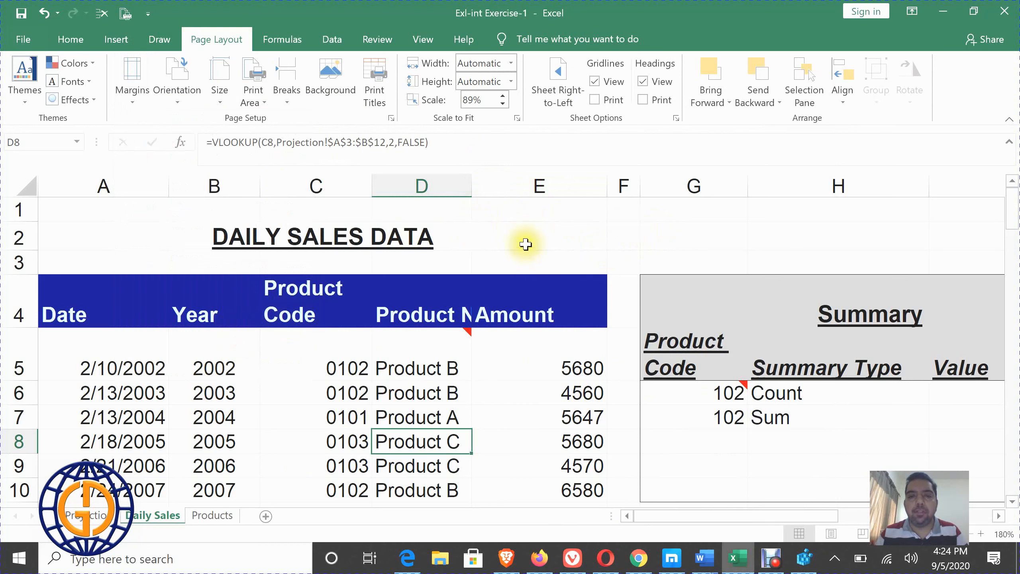
pyautogui.click(522, 225)
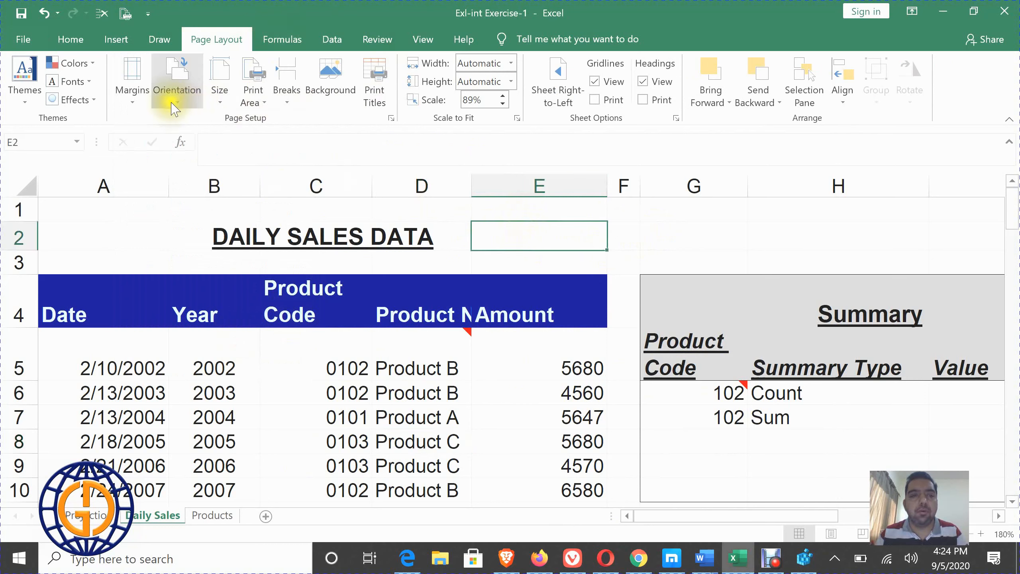
# Step: Try a bottom margin of 0.5 in the custom margin settings, and discard the change
pyautogui.click(135, 87)
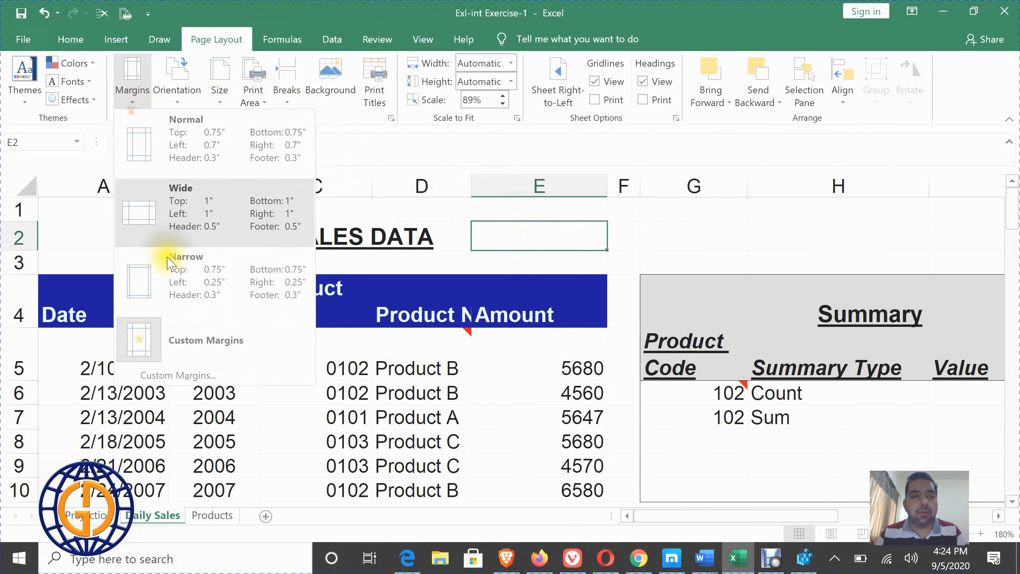
pyautogui.click(205, 362)
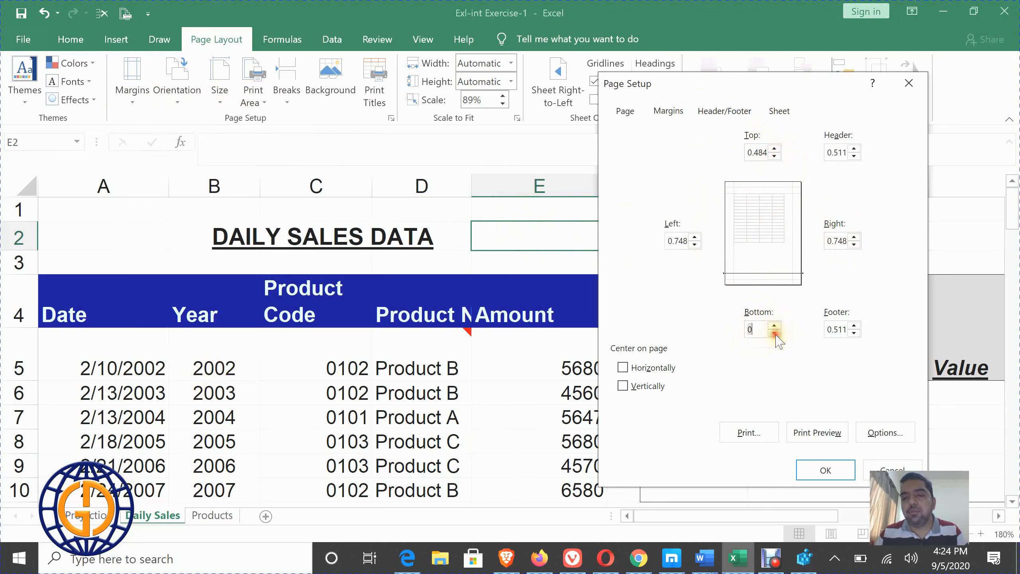
pyautogui.write('.5')
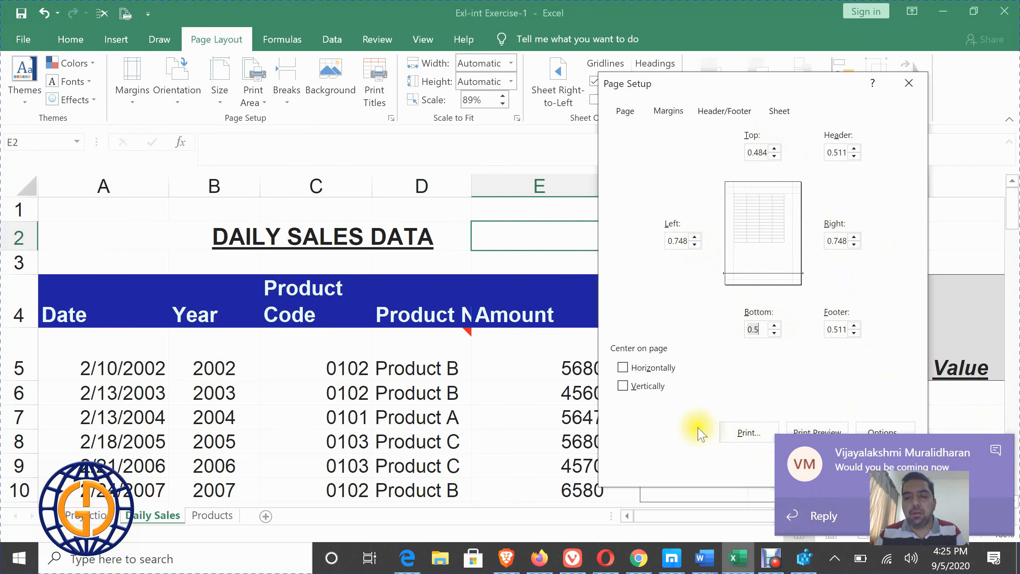
pyautogui.moveTo(690, 86); pyautogui.dragTo(395, 58)
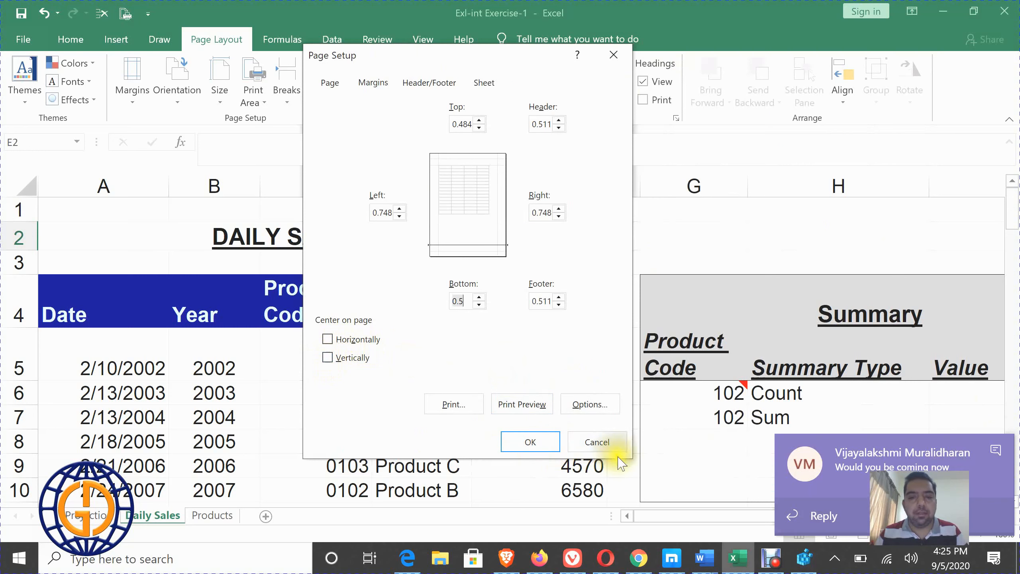
pyautogui.click(599, 441)
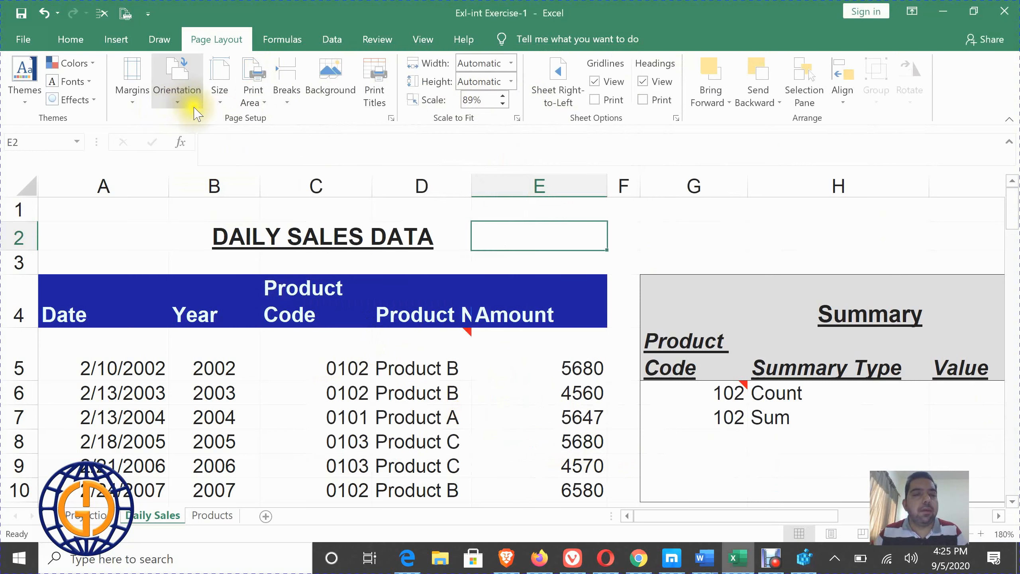
# Step: Check the topic after margins and orientation in Word's TUTORIAL#10 outline, and go back to Excel
pyautogui.click(705, 559)
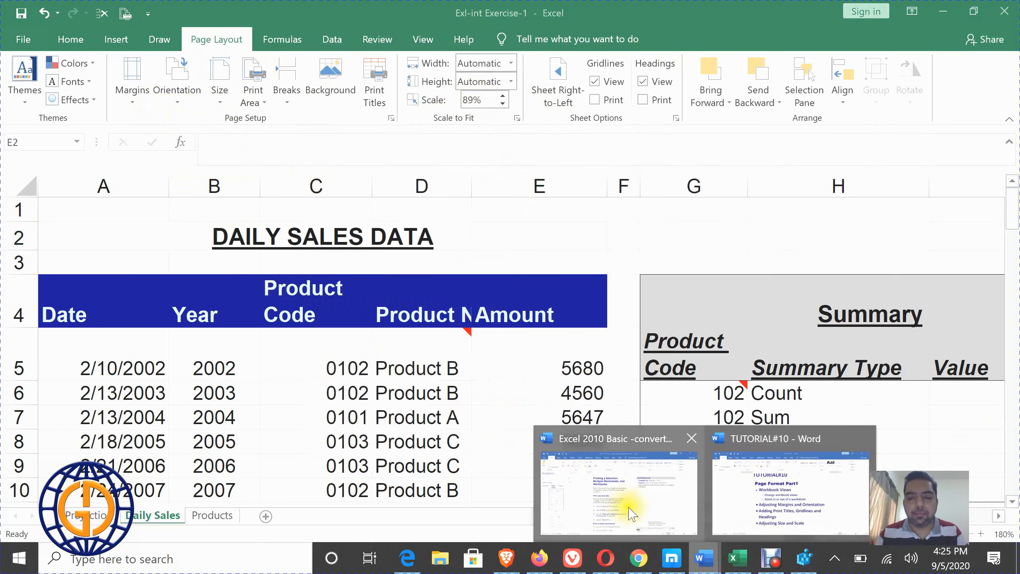
pyautogui.click(763, 494)
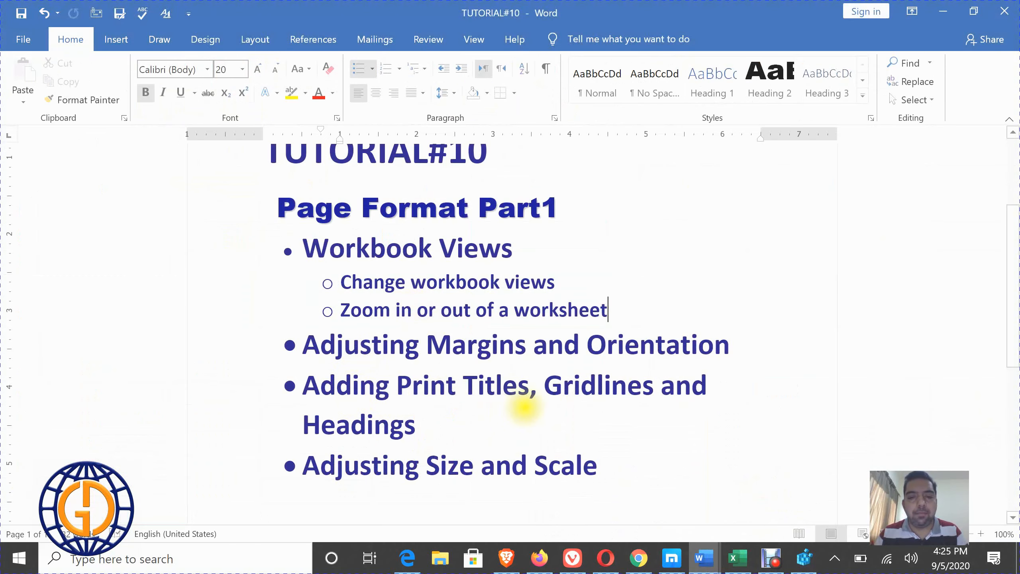
pyautogui.click(738, 560)
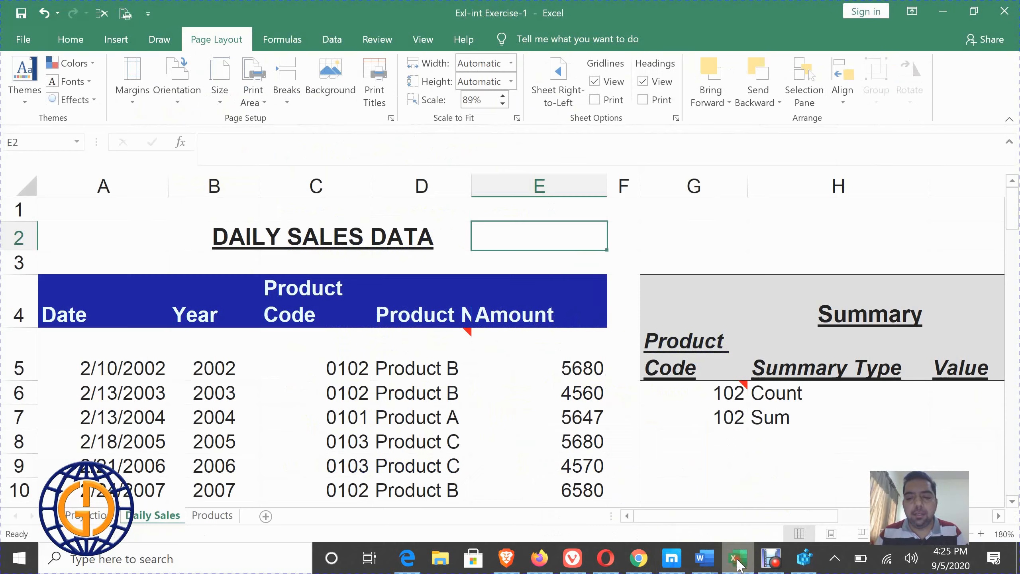
# Step: Try A2:E9 as the print area in the sheet's page setup, and clear the range again
pyautogui.click(390, 117)
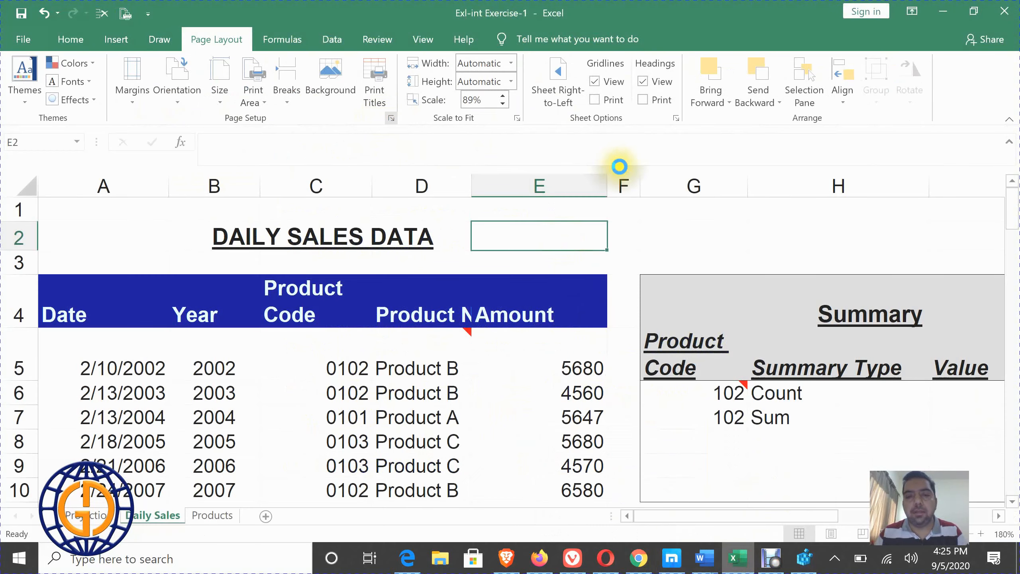
pyautogui.click(479, 85)
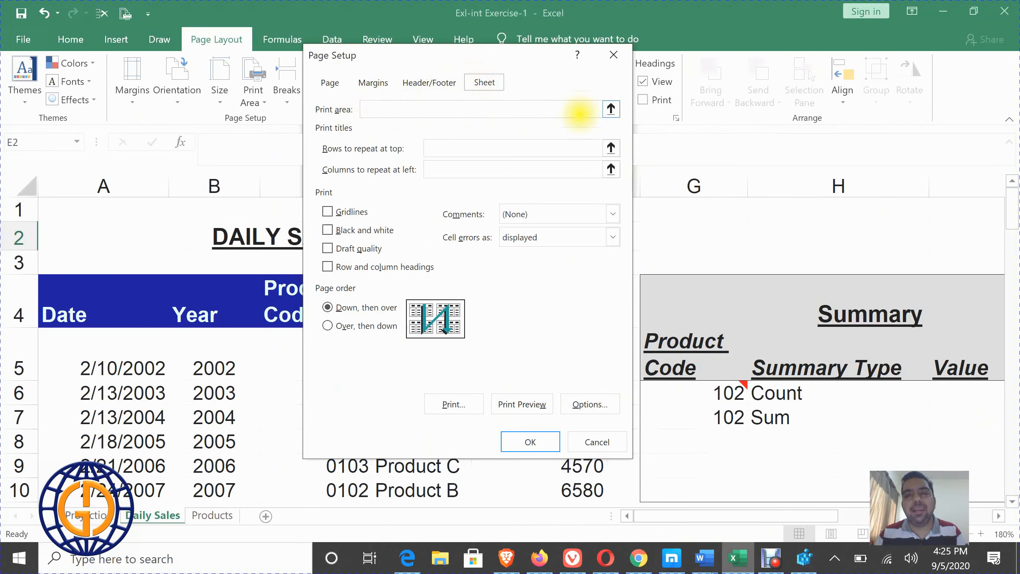
pyautogui.click(608, 109)
pyautogui.moveTo(92, 242); pyautogui.dragTo(578, 461)
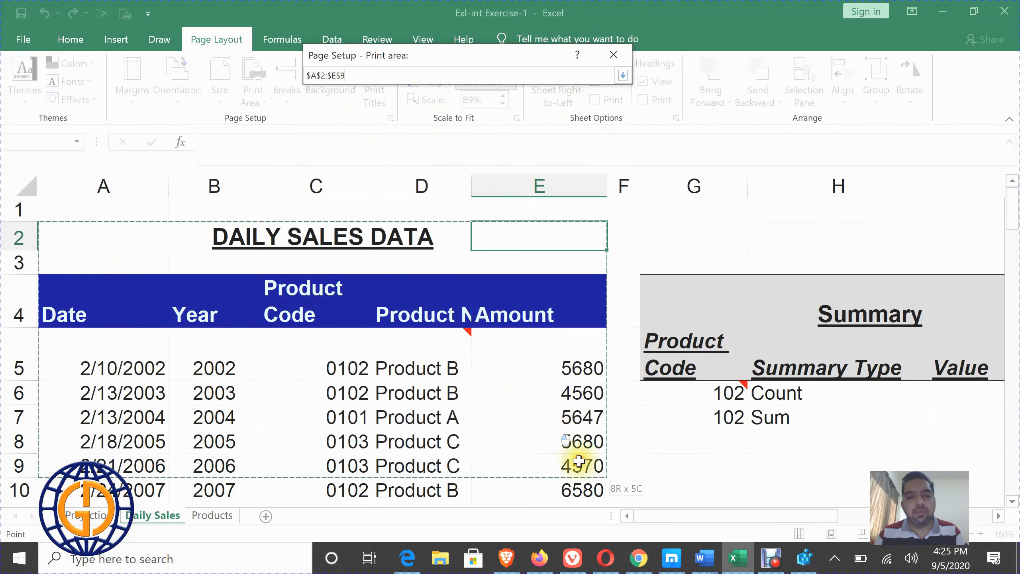
pyautogui.click(623, 75)
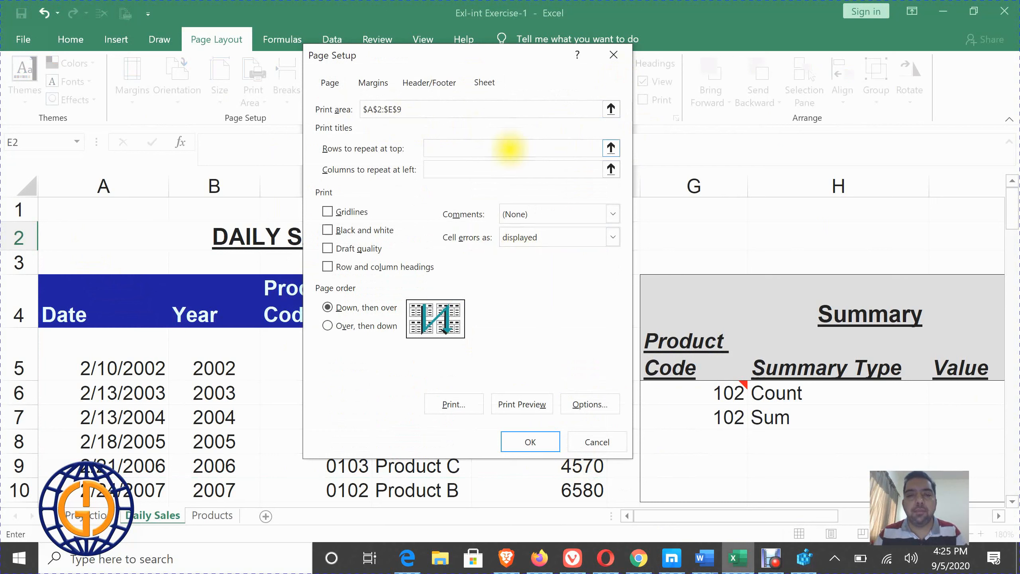
pyautogui.moveTo(414, 109); pyautogui.dragTo(362, 110)
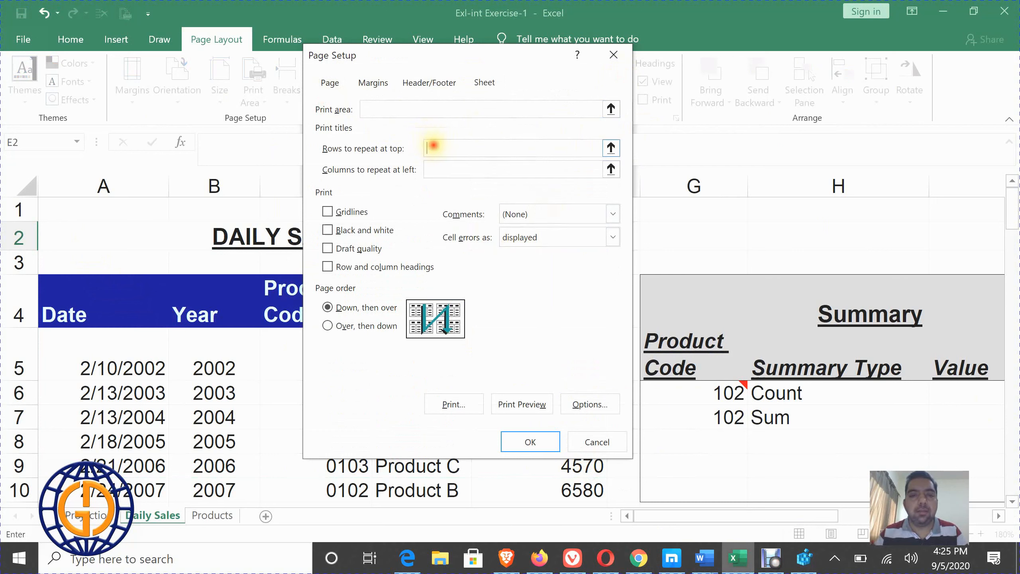
# Step: Try rows 5 and 4 as the rows to repeat at the top of the Daily Sales printout
pyautogui.click(133, 364)
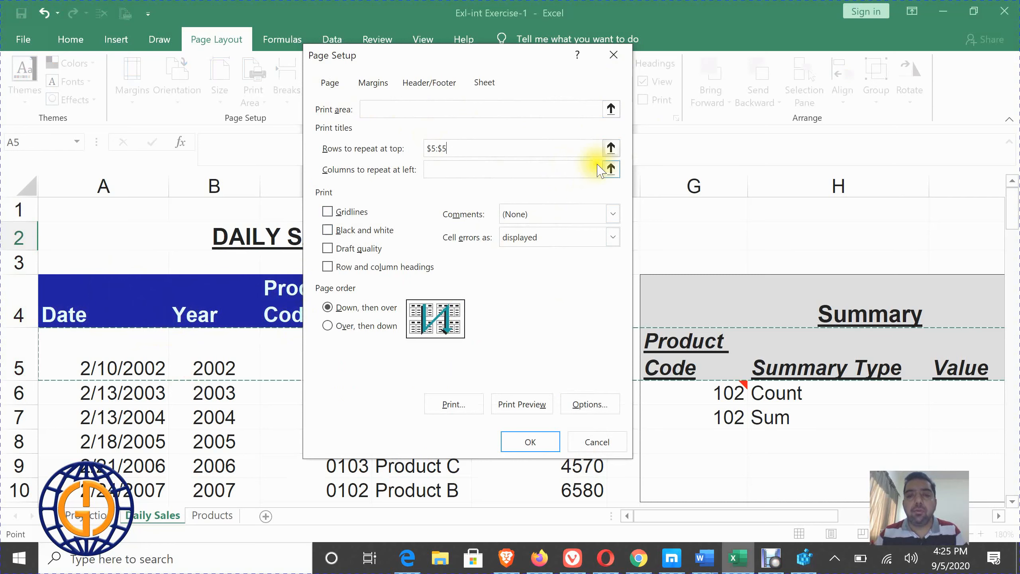
pyautogui.click(611, 148)
pyautogui.click(89, 299)
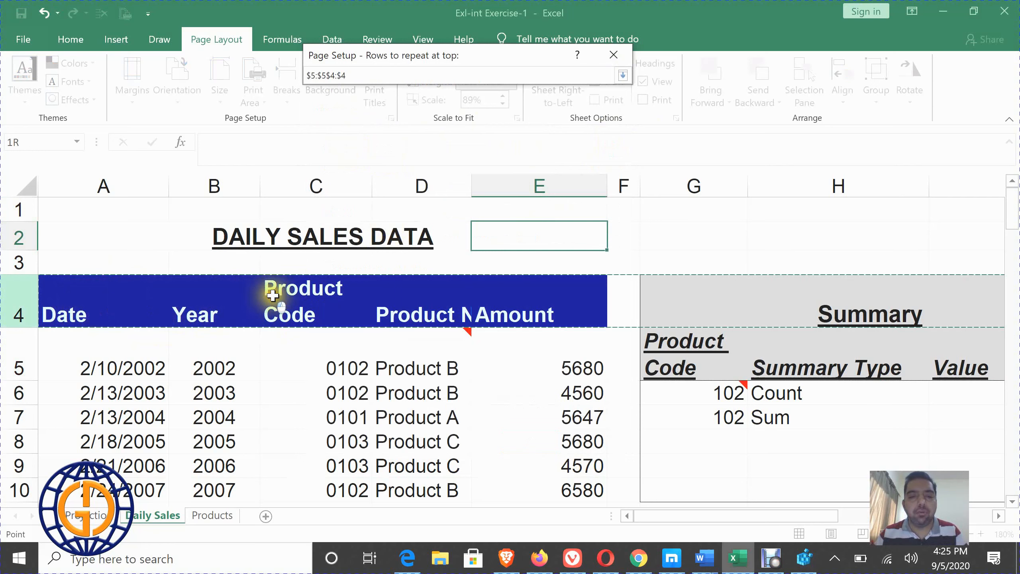
pyautogui.click(622, 76)
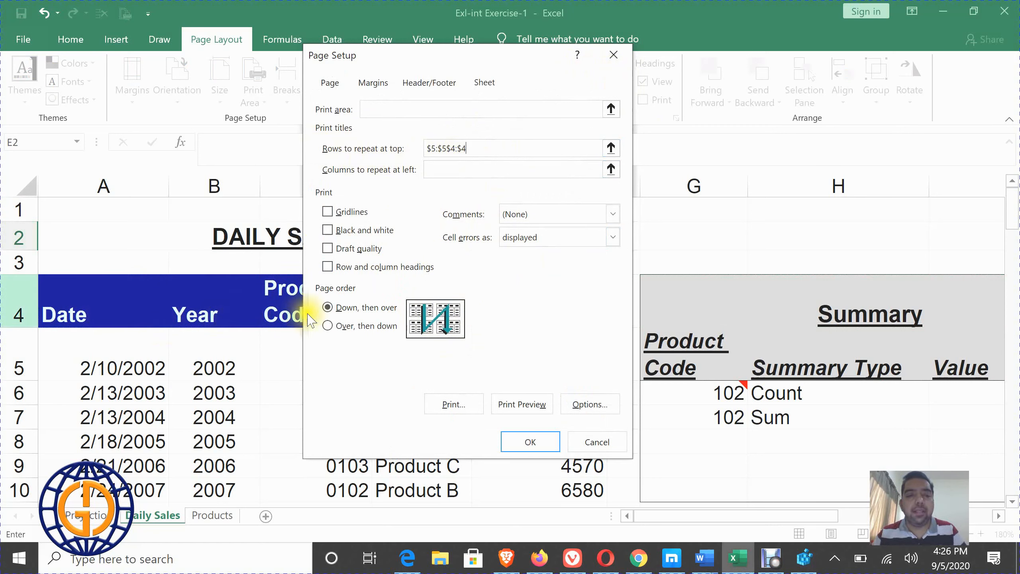
pyautogui.moveTo(427, 60); pyautogui.dragTo(707, 55)
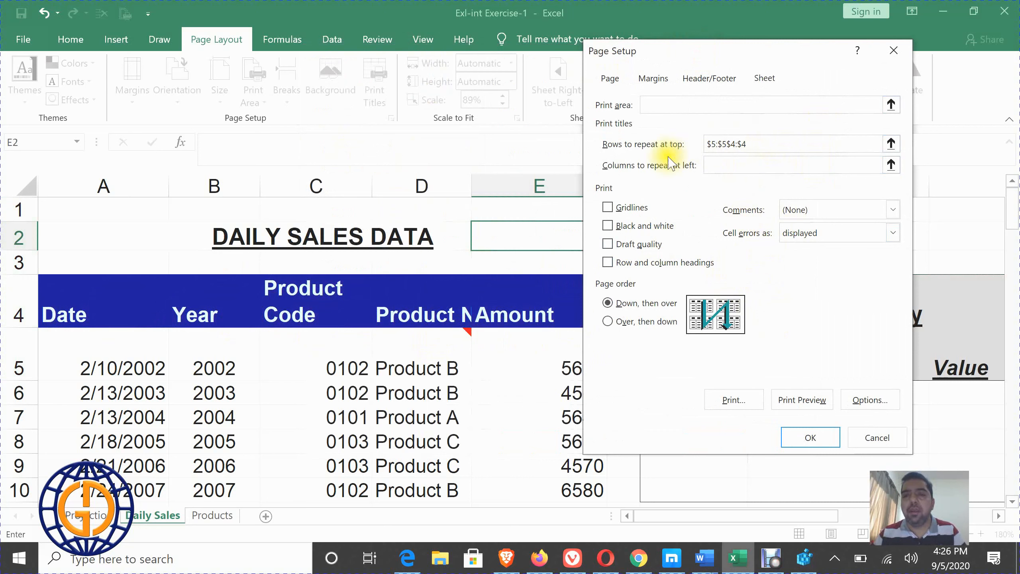
pyautogui.click(891, 144)
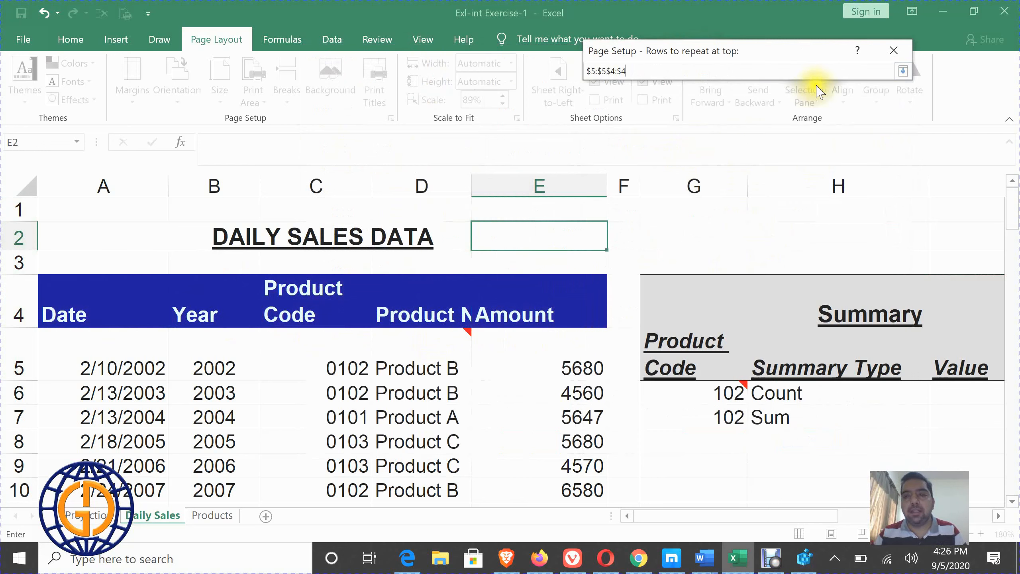
pyautogui.click(902, 71)
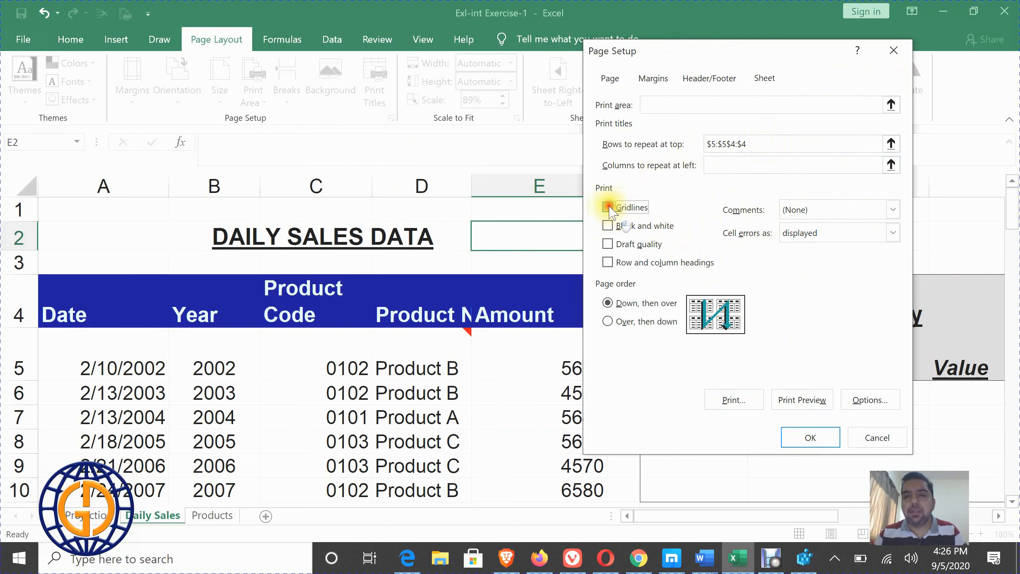
# Step: Try printing gridlines with row and column headings, and clear the rows-to-repeat entry
pyautogui.click(610, 207)
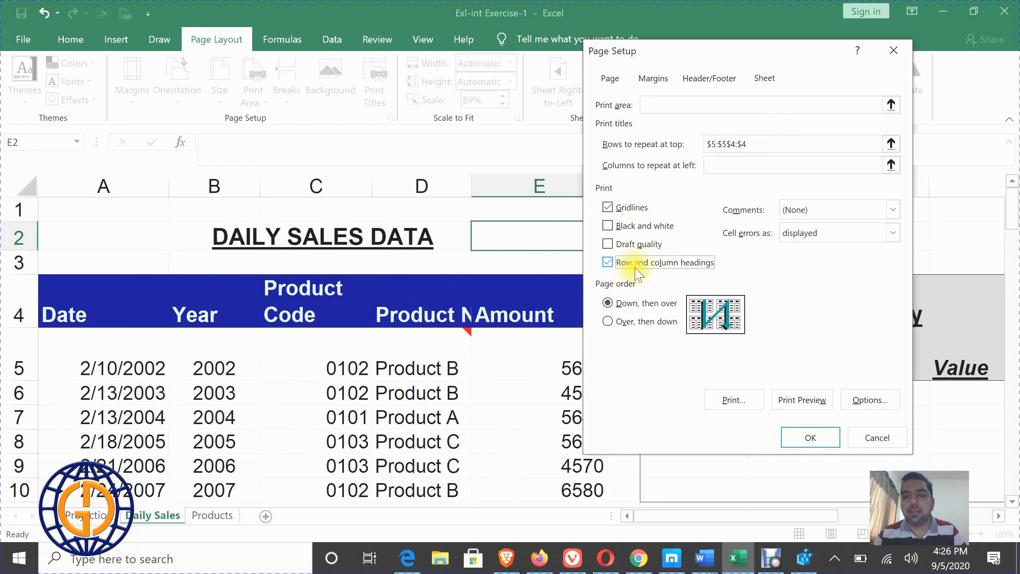
pyautogui.click(725, 85)
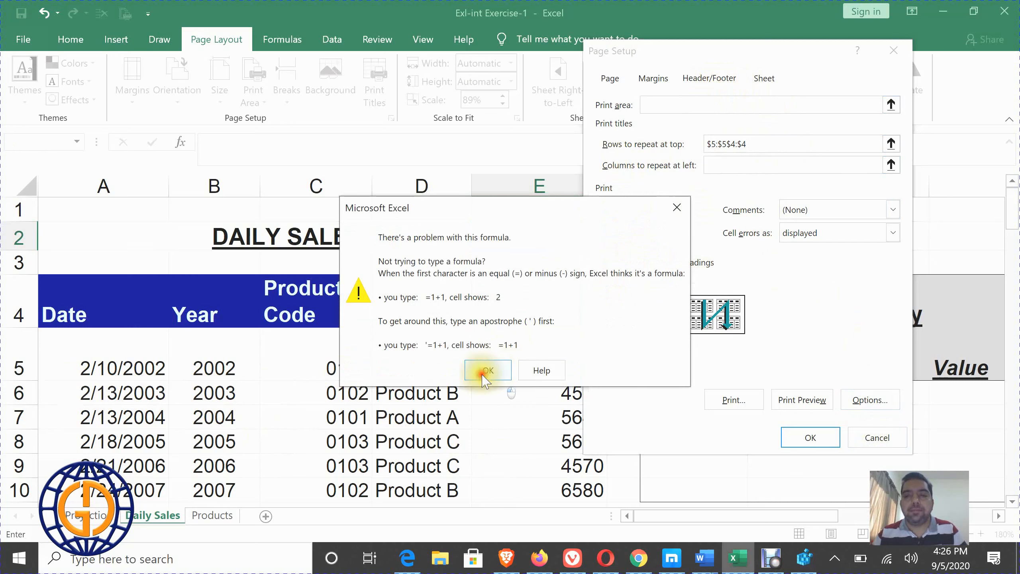
pyautogui.click(486, 372)
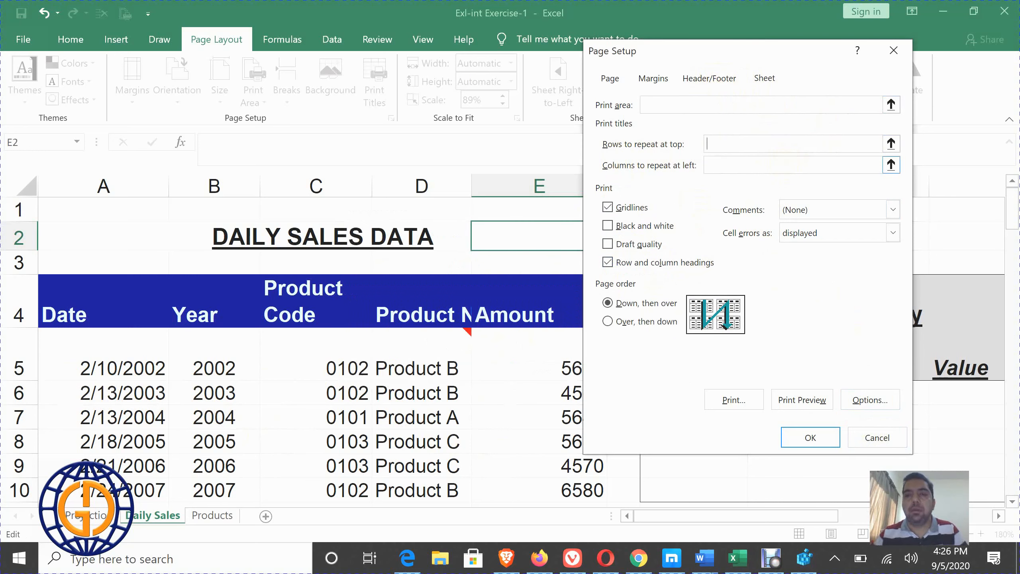
# Step: Try the preset header "Page 1, Exl-int Exercise-1" with "GD Learning Channel" added in its left section
pyautogui.click(716, 81)
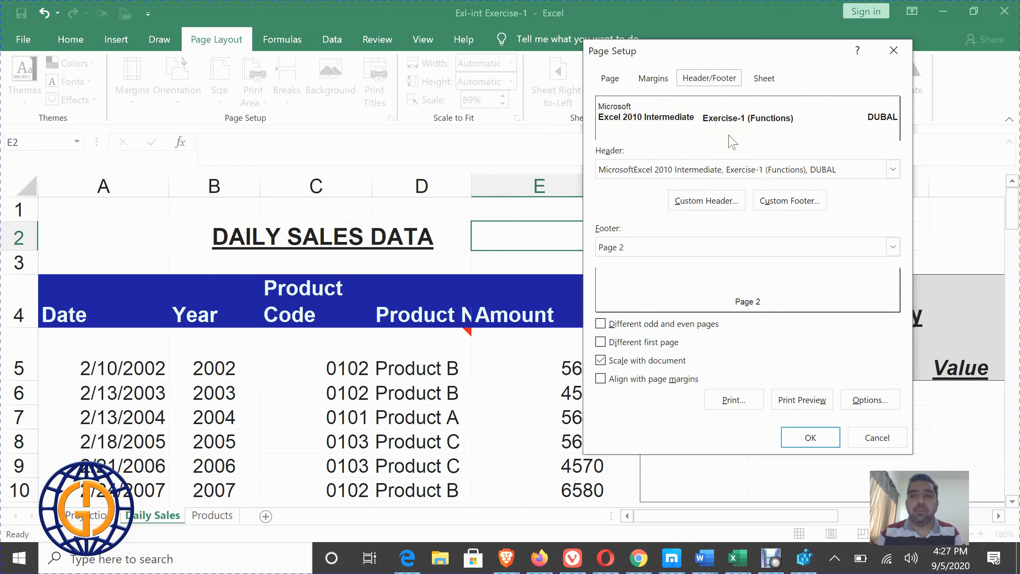
pyautogui.click(850, 173)
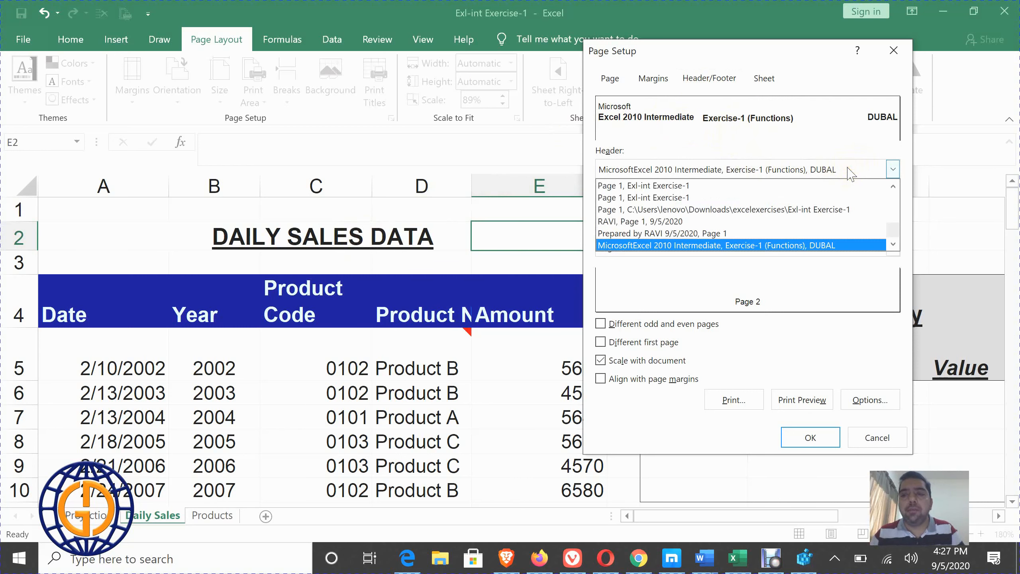
pyautogui.click(679, 185)
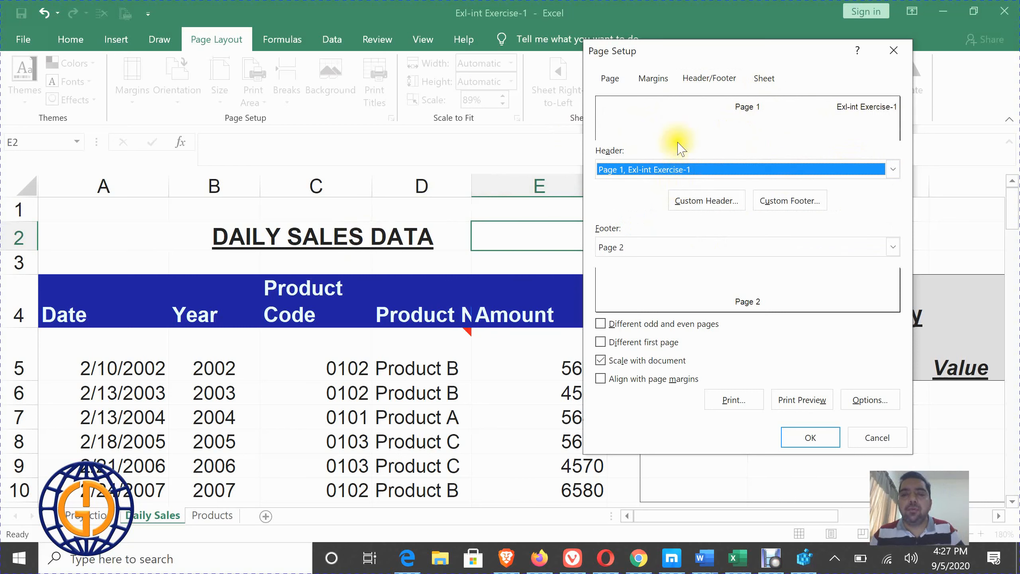
pyautogui.click(648, 169)
pyautogui.click(664, 186)
pyautogui.click(683, 199)
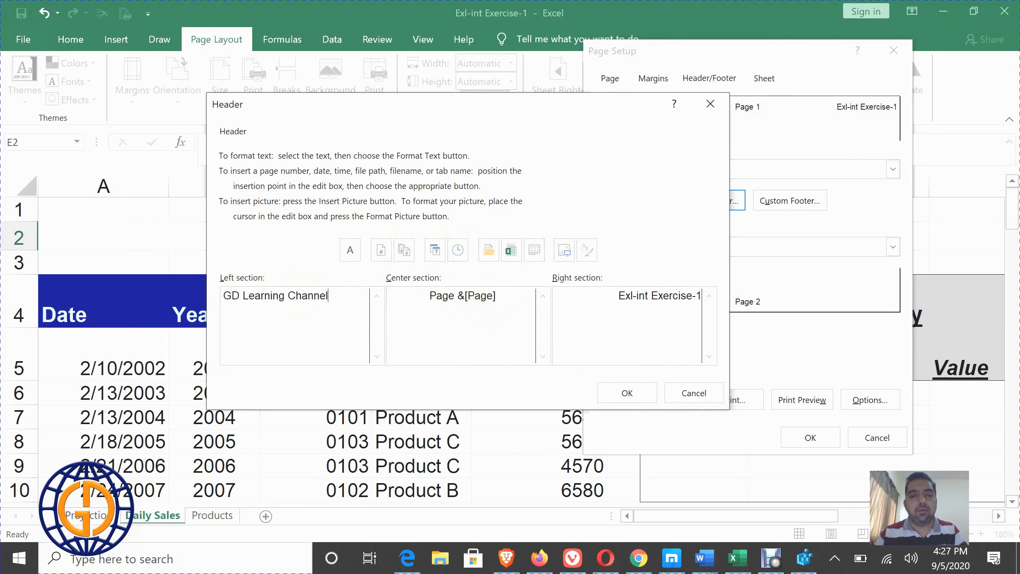
pyautogui.click(627, 393)
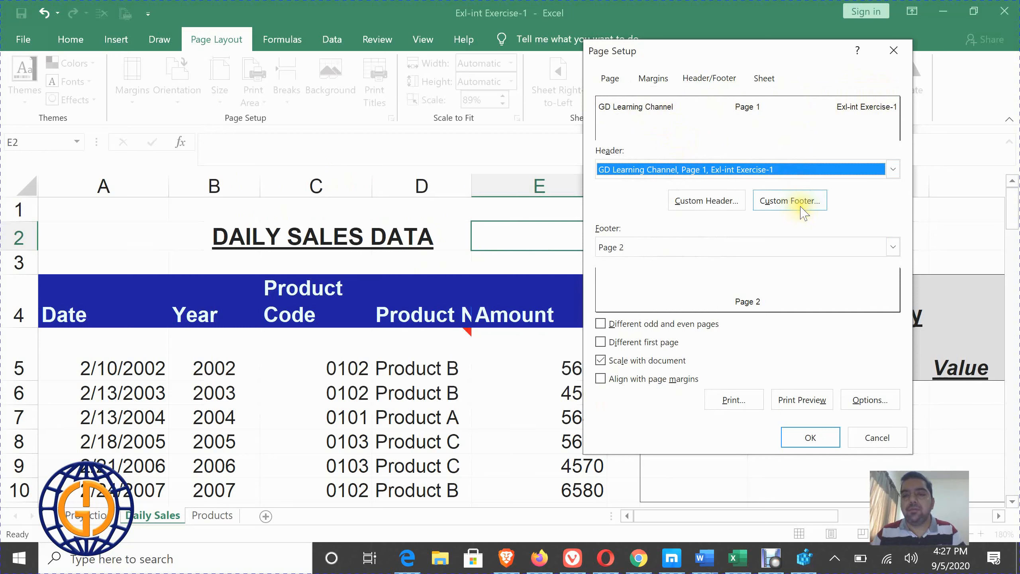
# Step: Look through the custom footer's sections and the preset footer choices, keeping the Page 2 footer
pyautogui.click(790, 200)
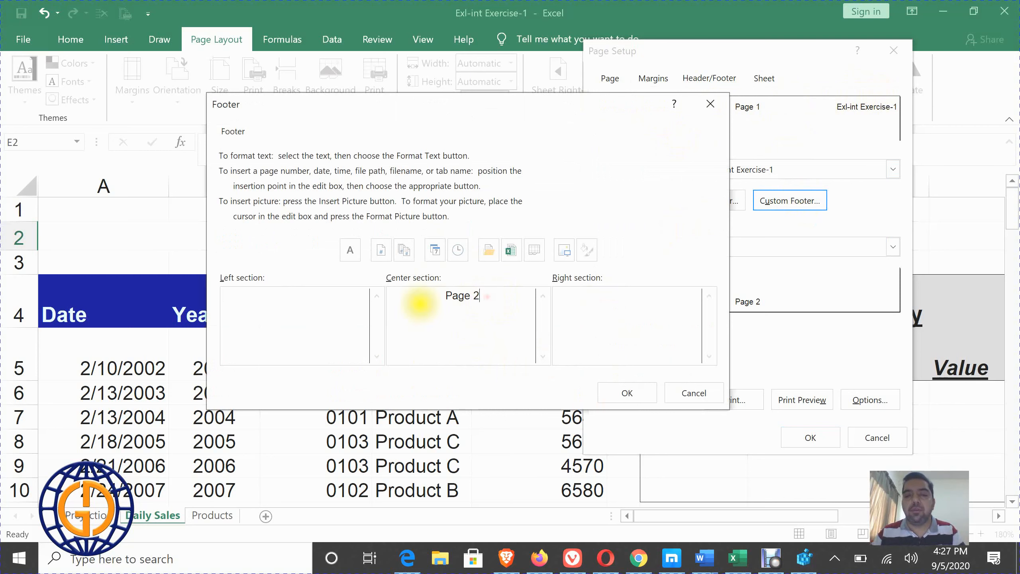
pyautogui.click(653, 393)
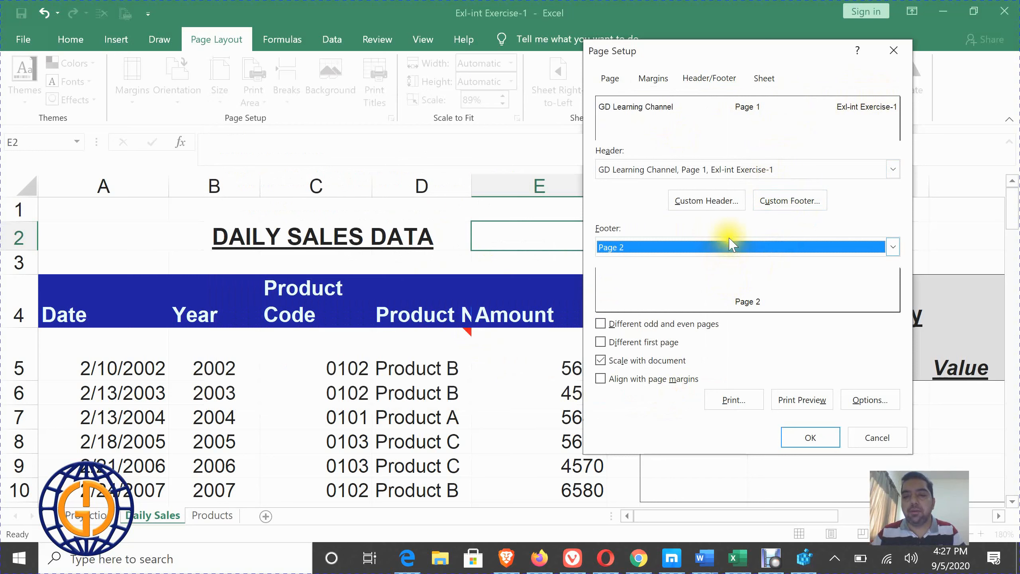
pyautogui.click(675, 244)
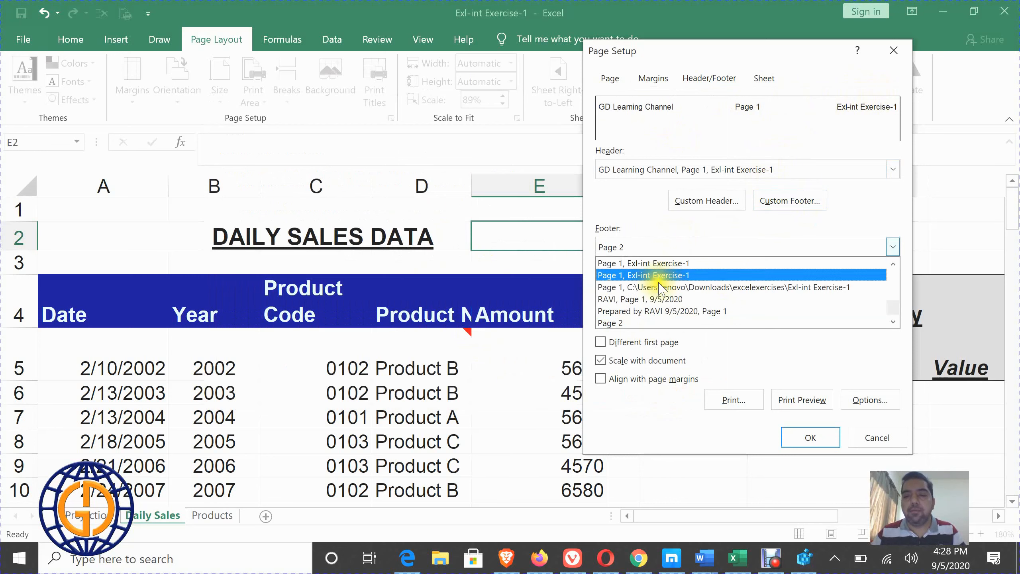
pyautogui.click(781, 227)
pyautogui.click(794, 203)
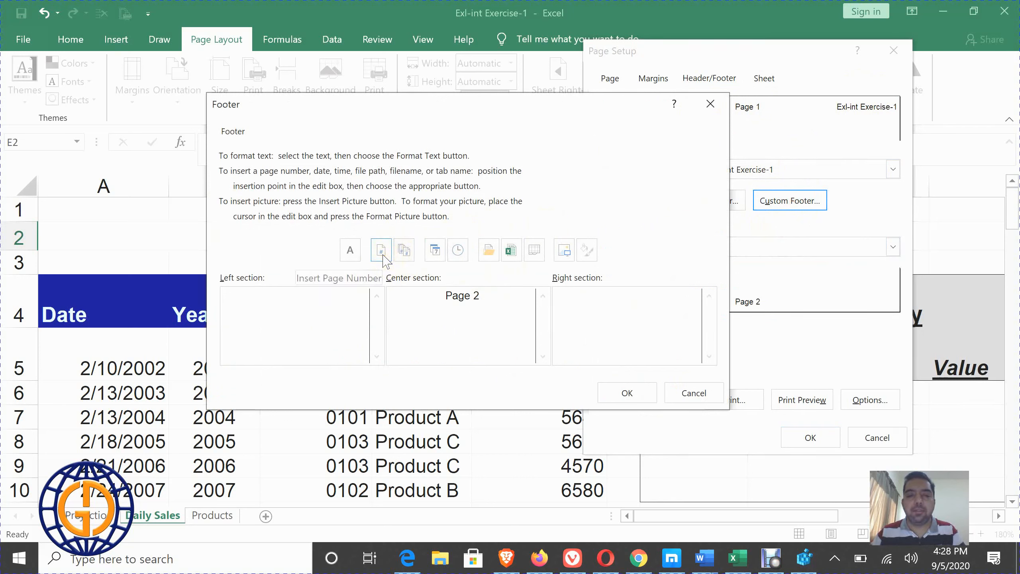
pyautogui.click(383, 255)
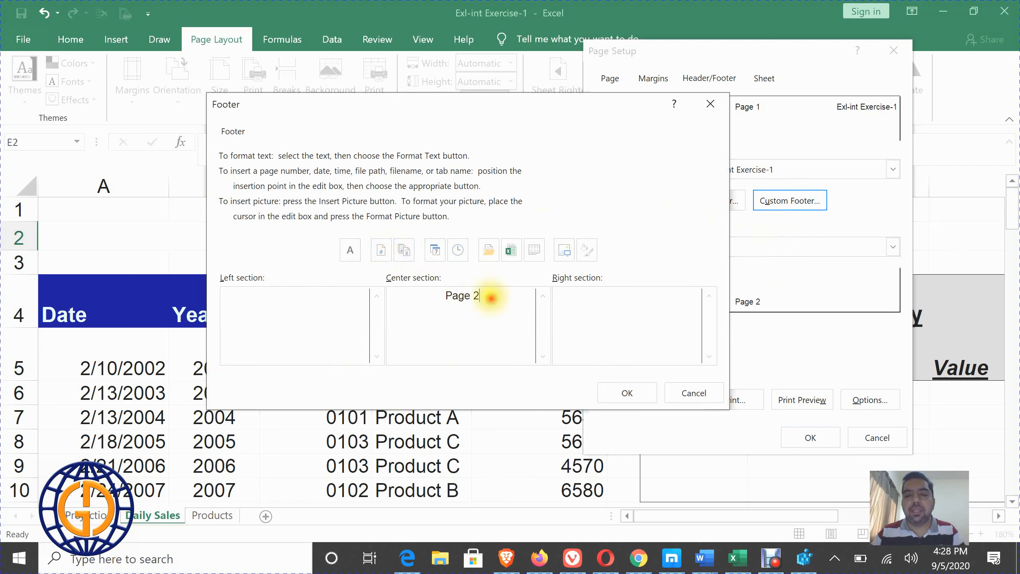
pyautogui.click(287, 297)
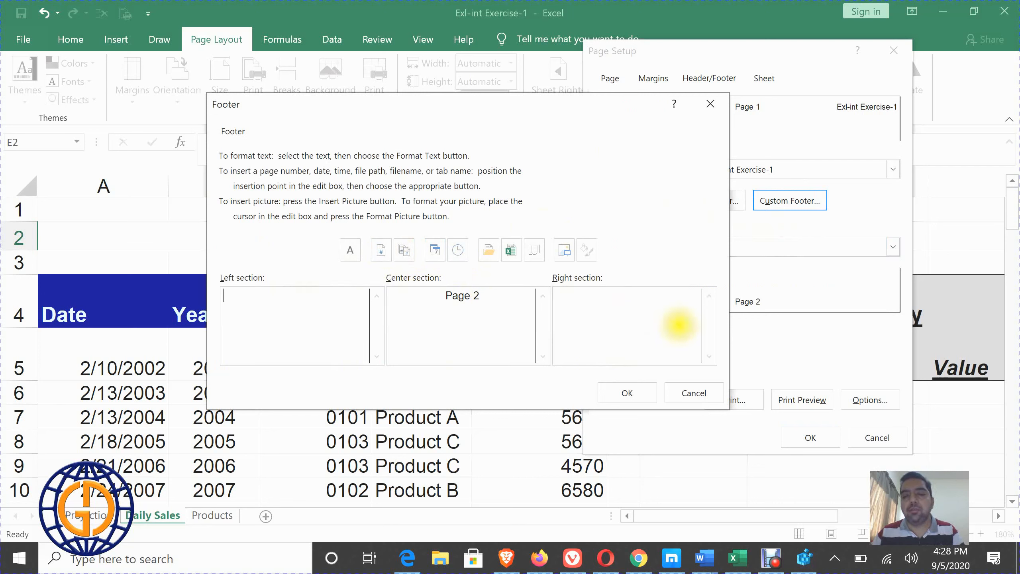
pyautogui.click(628, 393)
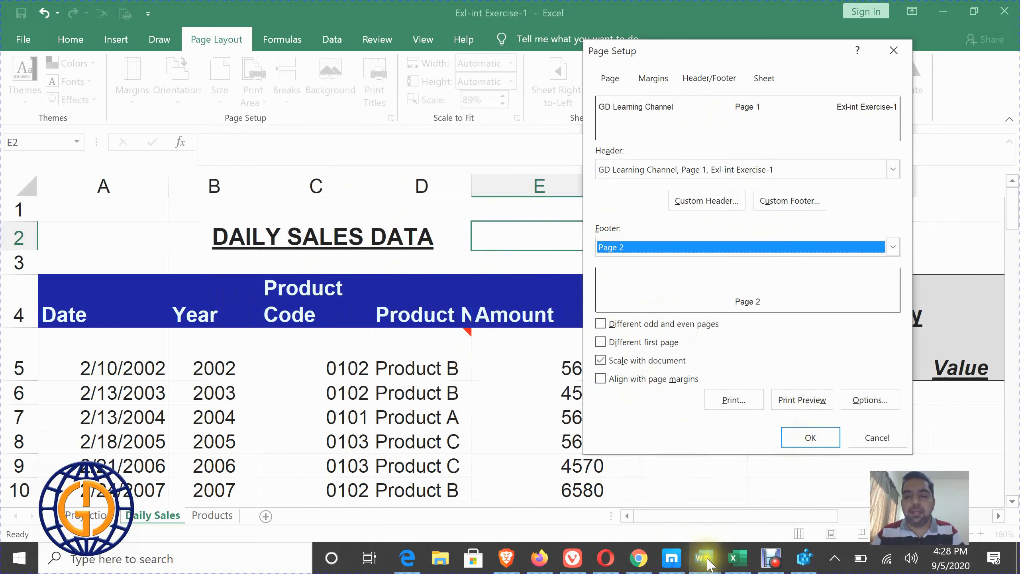
# Step: Check the topic after print titles, gridlines and headings in Word's TUTORIAL#10 outline, and go back to Excel
pyautogui.moveTo(714, 557)
pyautogui.click(771, 494)
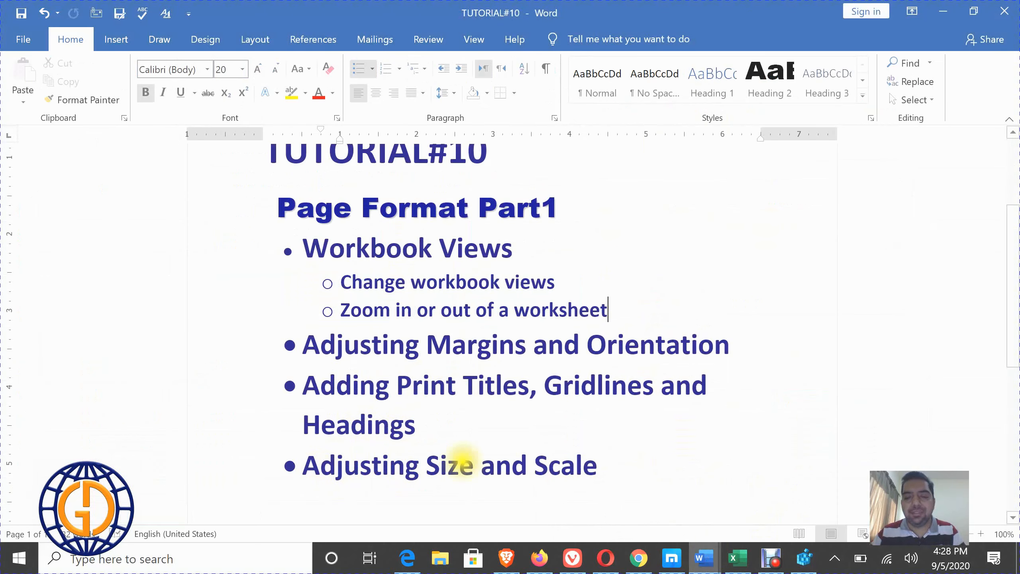
pyautogui.moveTo(733, 565)
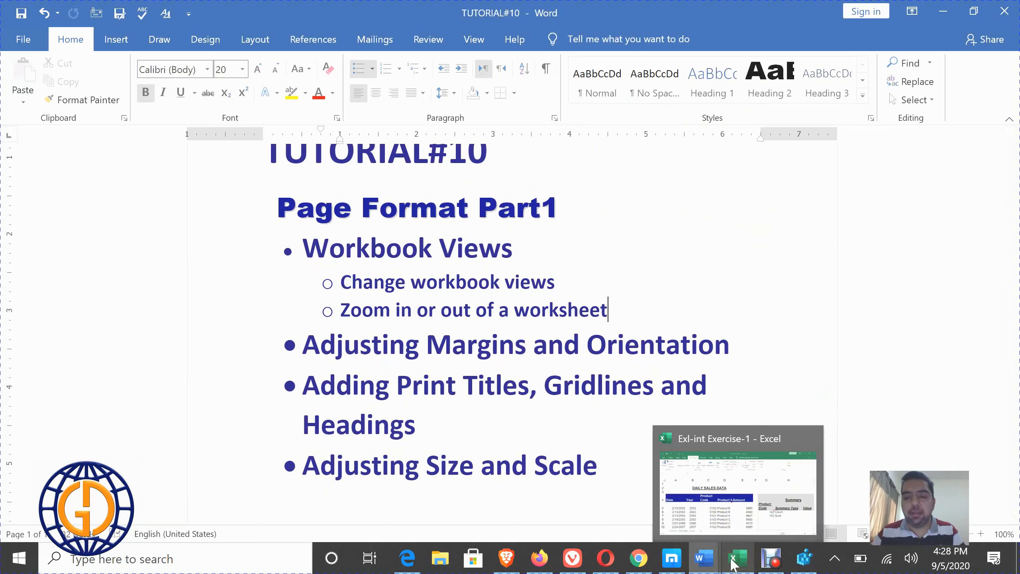
pyautogui.click(723, 499)
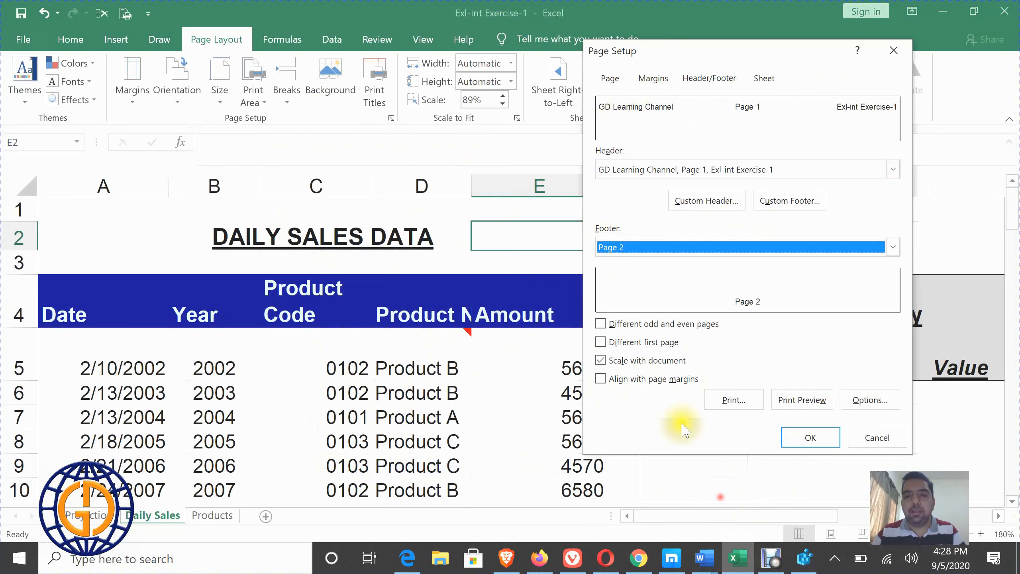
# Step: Try Letter as the paper size, switch it back to A4, and discard the page setup changes
pyautogui.click(610, 80)
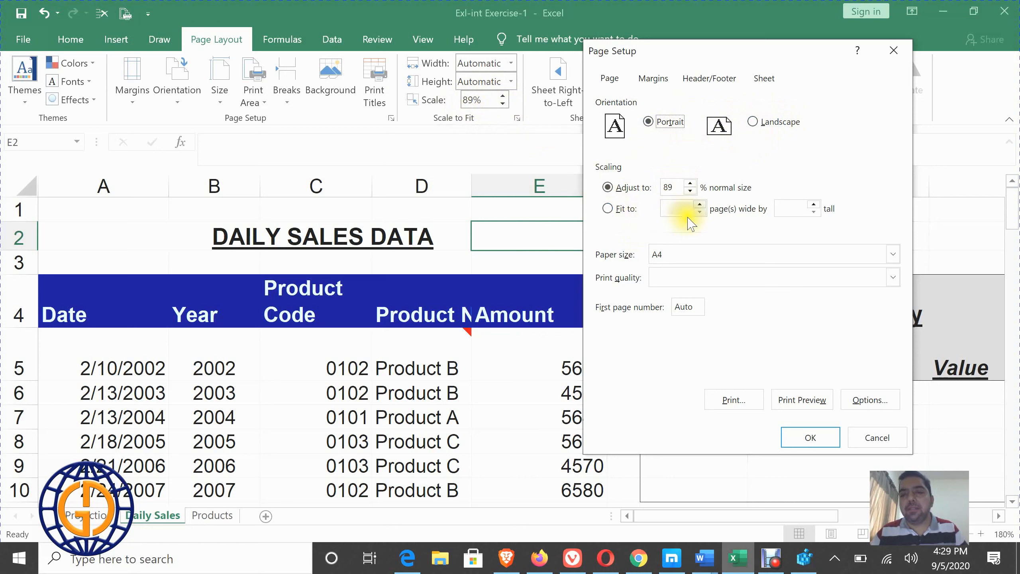
pyautogui.click(892, 254)
pyautogui.click(742, 271)
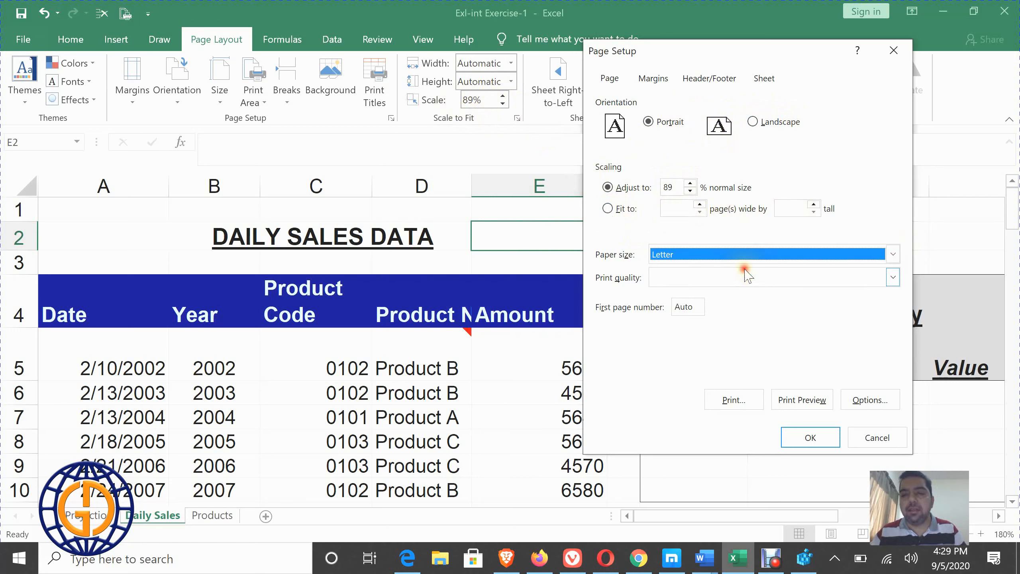
pyautogui.click(747, 254)
pyautogui.click(703, 283)
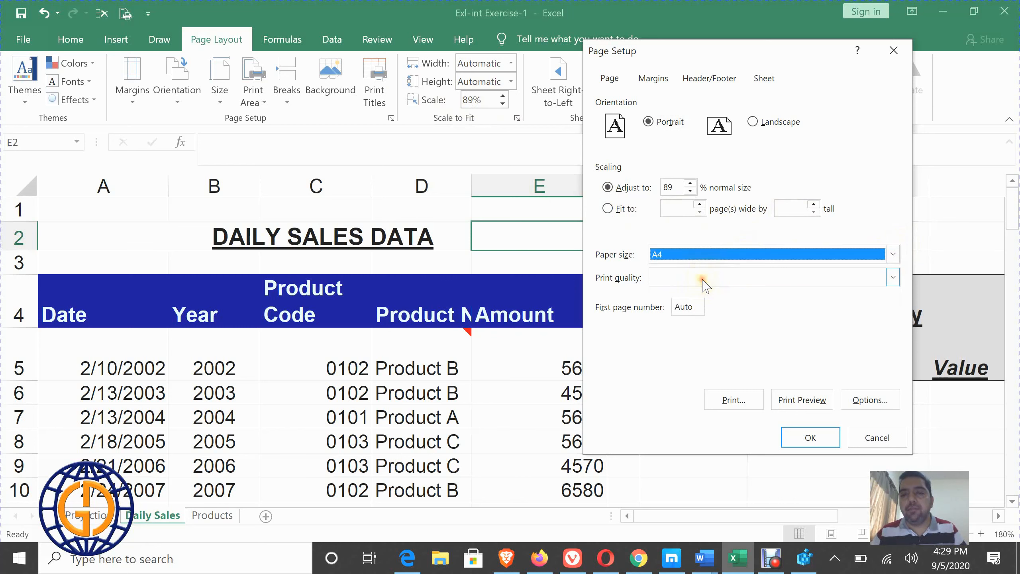
pyautogui.click(876, 436)
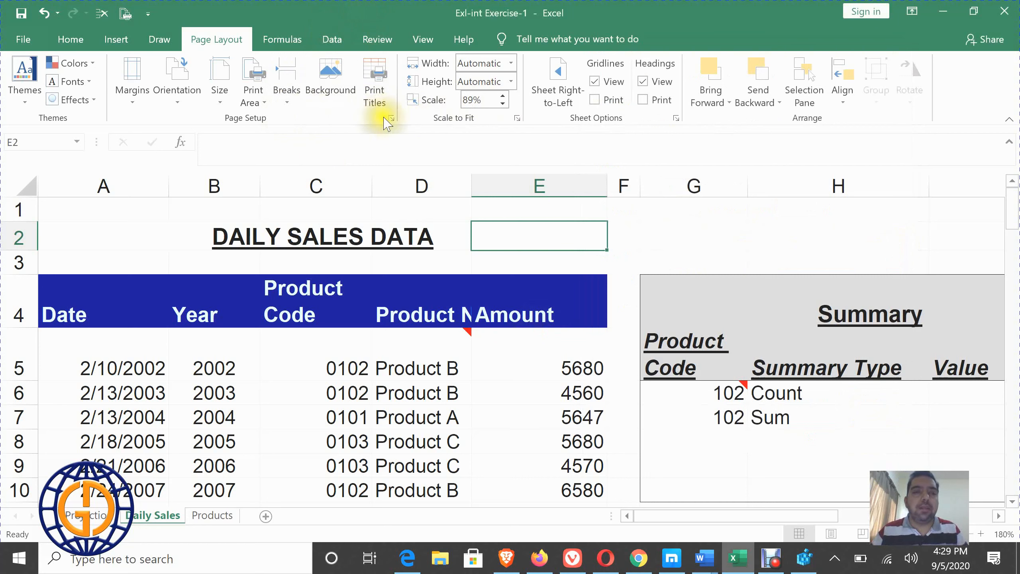
# Step: Review the paper sizes available for the sheet, leave the page setup without changes and select cell A2
pyautogui.click(220, 109)
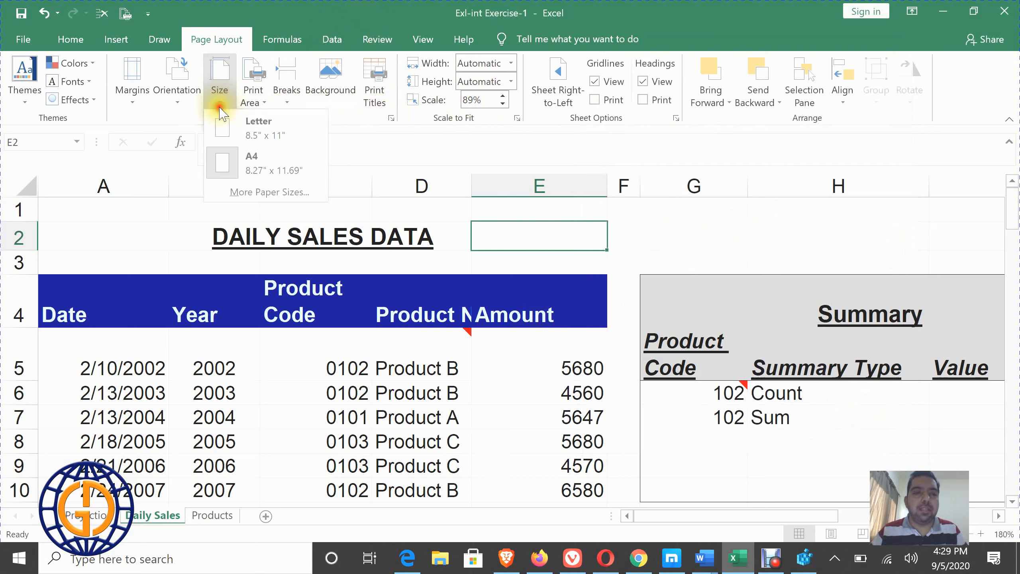
pyautogui.click(348, 201)
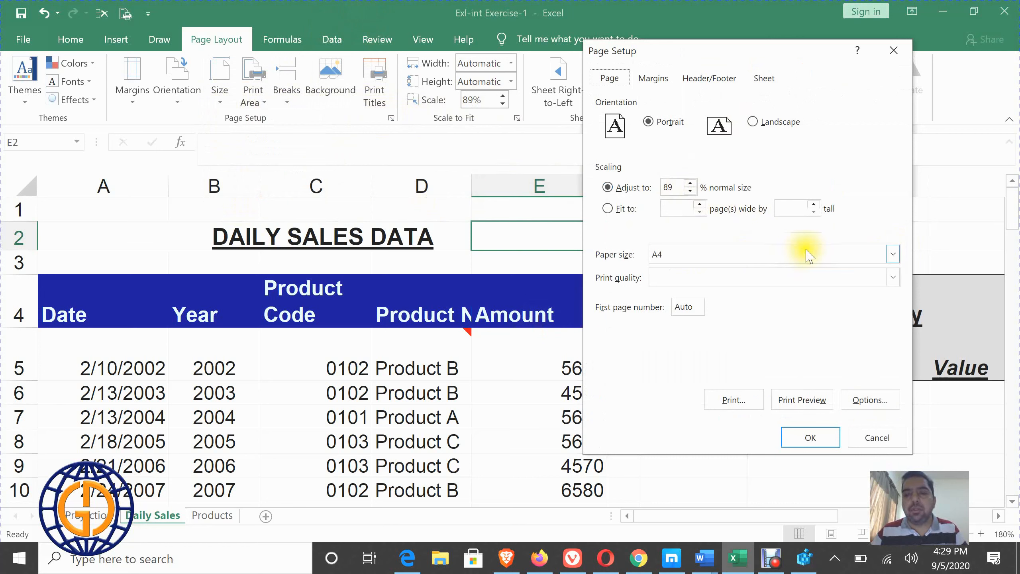
pyautogui.click(809, 254)
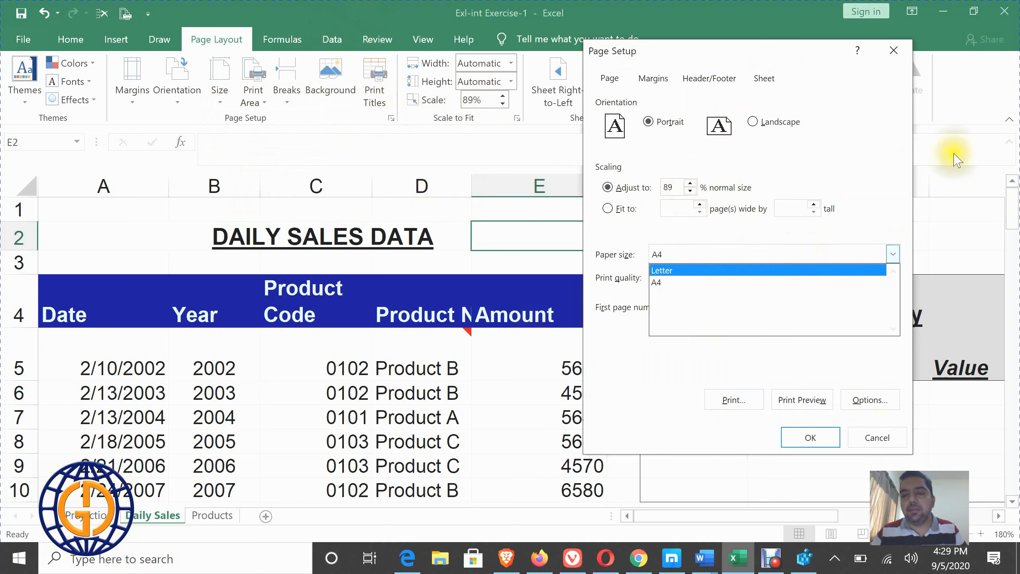
pyautogui.click(879, 438)
pyautogui.click(333, 157)
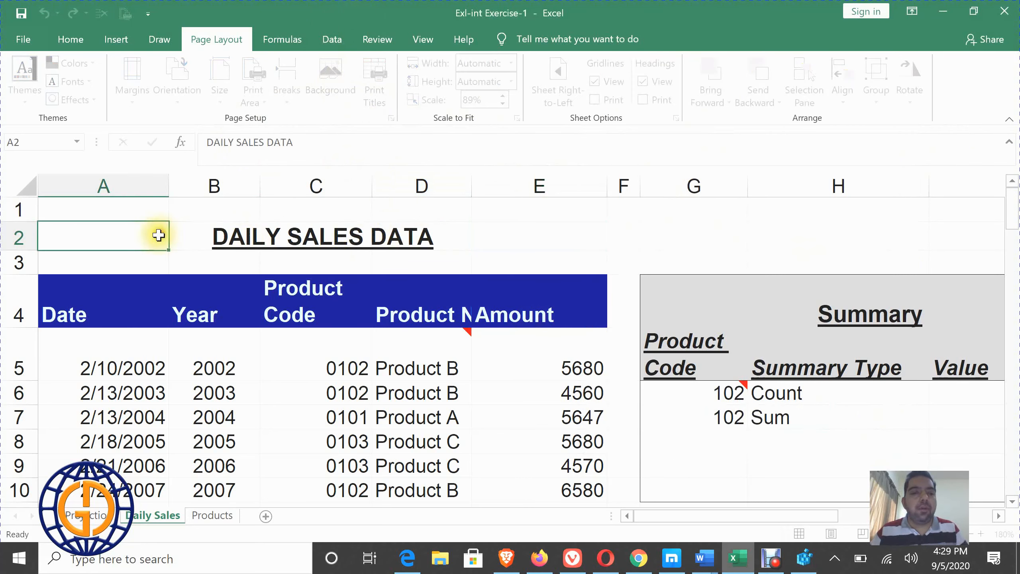
pyautogui.click(160, 235)
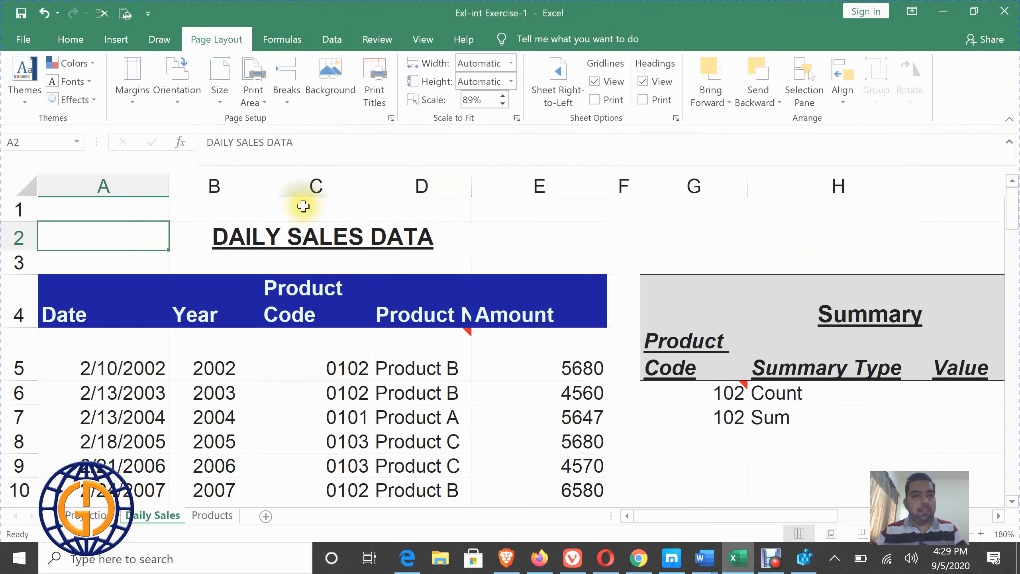